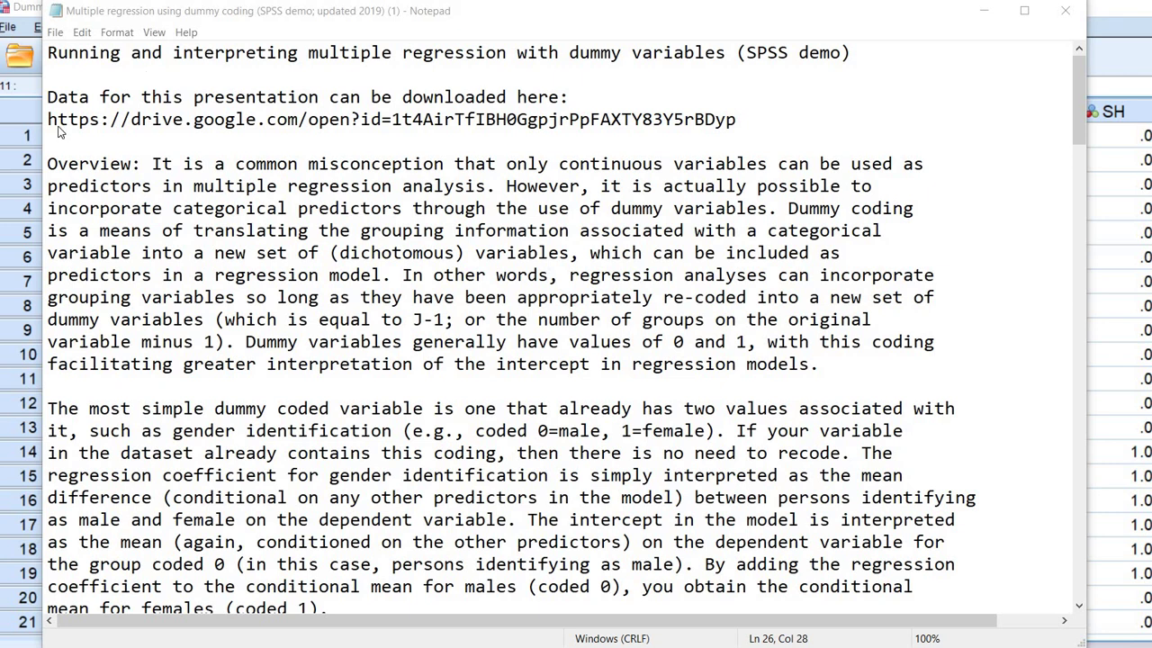
# Read the notes' data download link, dummy coding overview and introduction to the simple regression with genderid
pyautogui.moveTo(47, 121); pyautogui.dragTo(764, 111)
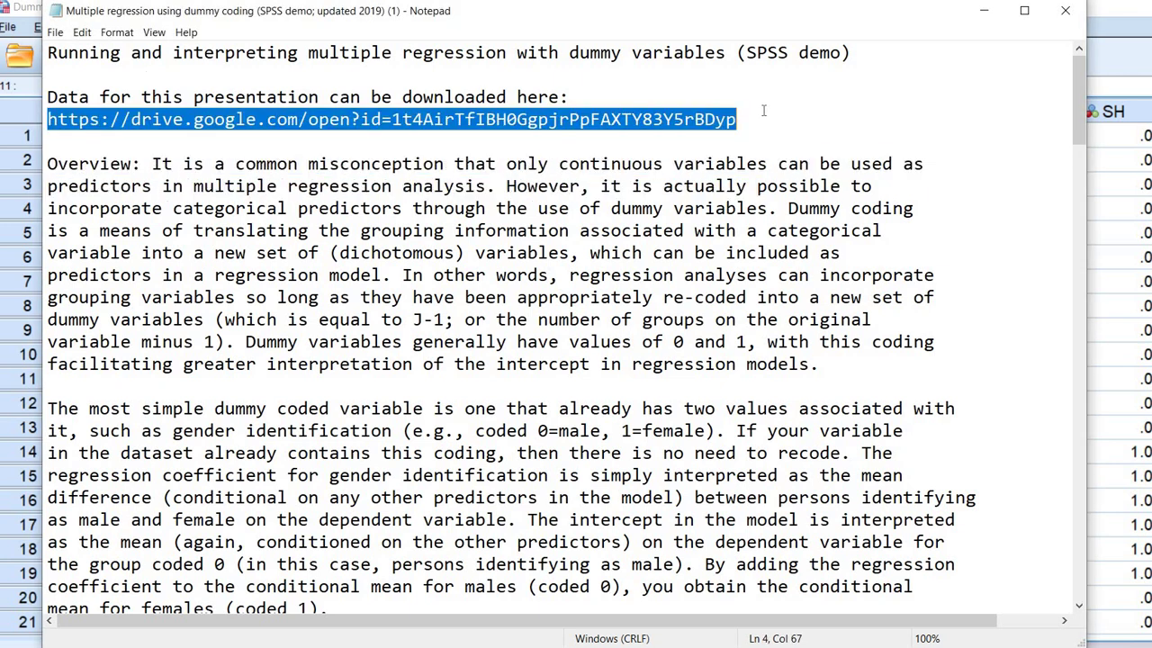
pyautogui.click(682, 231)
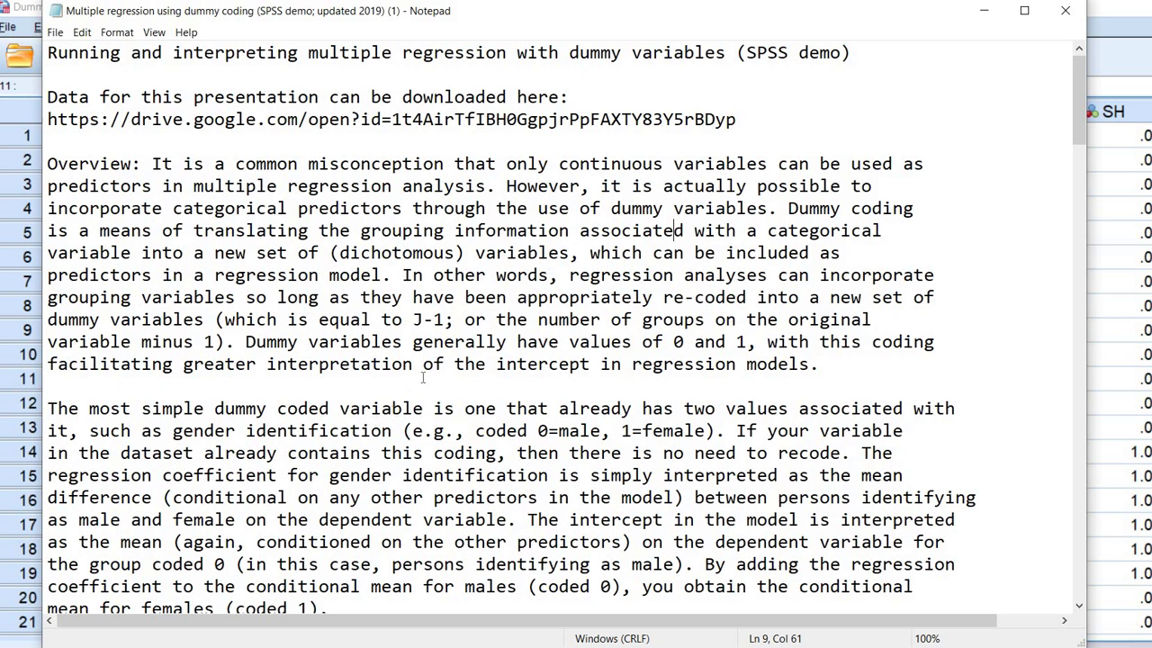
pyautogui.scroll(-4, 422, 378)
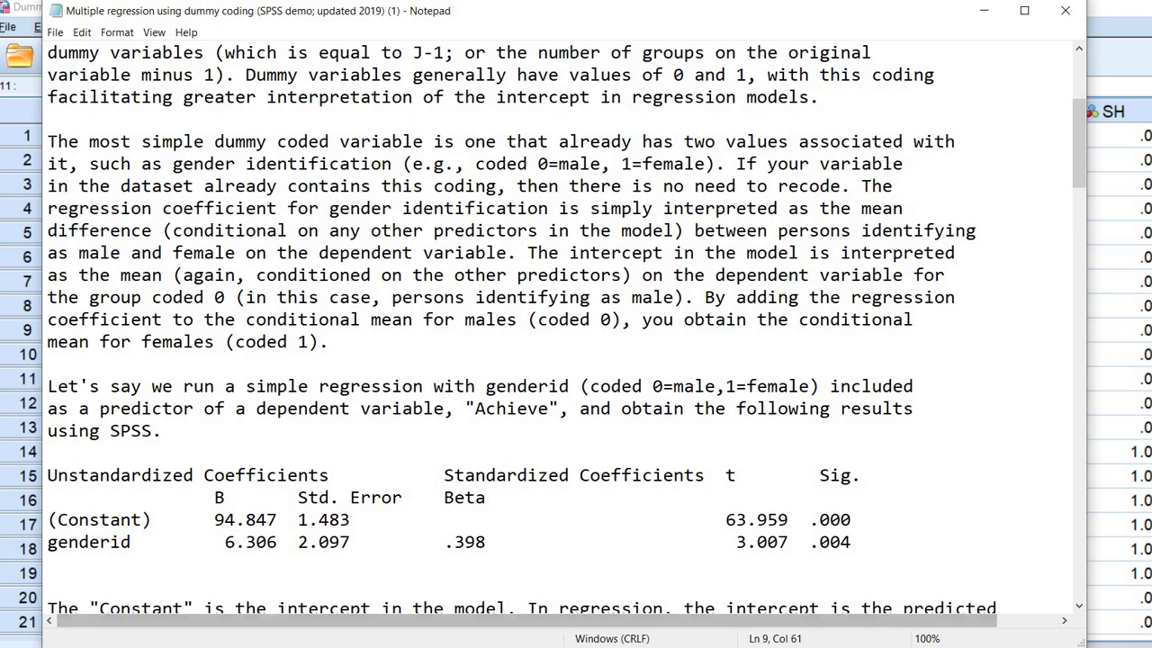
pyautogui.scroll(-3, 558, 324)
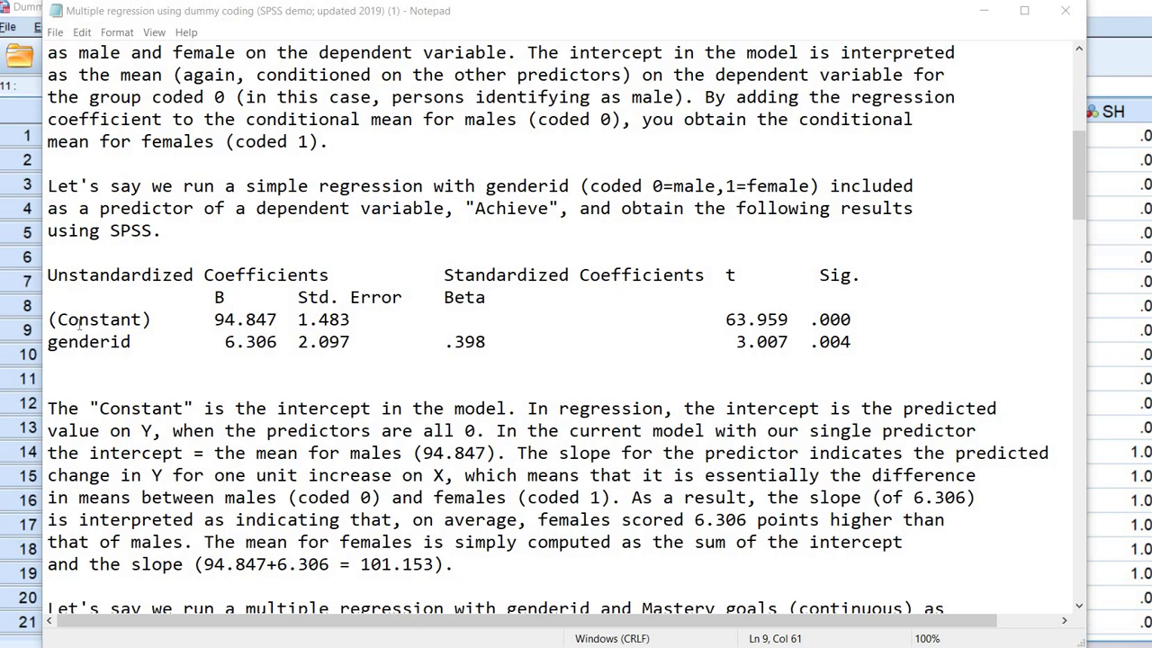
# Examine the Constant row of the example coefficients table in the notes, from B through Sig
pyautogui.moveTo(51, 318); pyautogui.dragTo(169, 319)
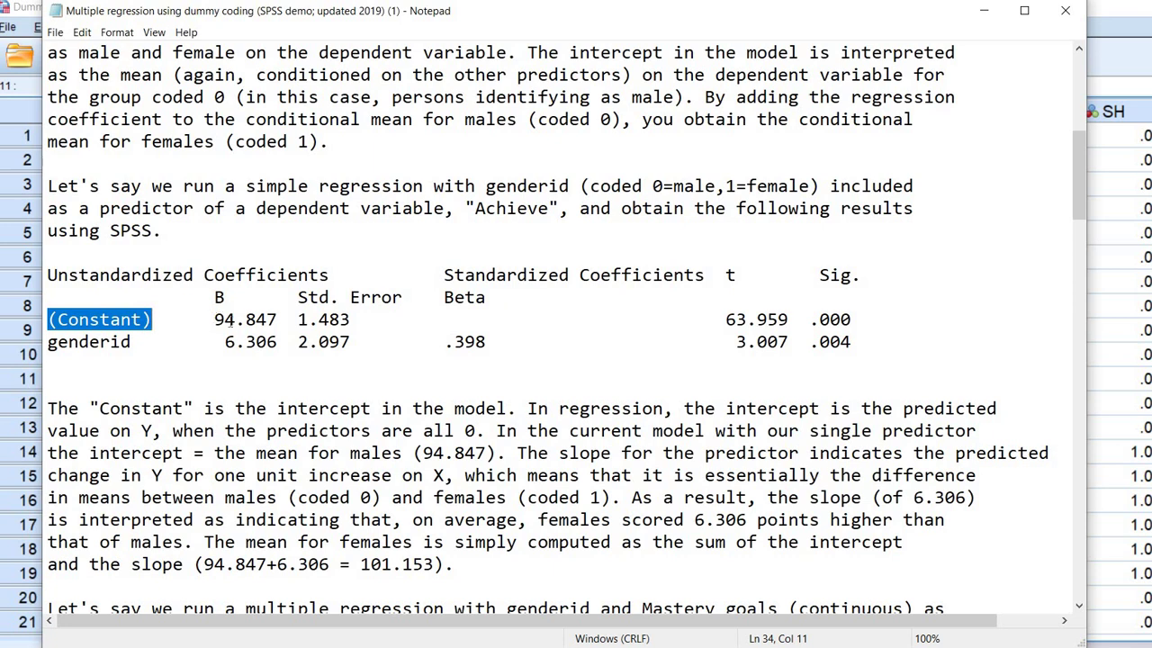
pyautogui.moveTo(214, 319); pyautogui.dragTo(277, 320)
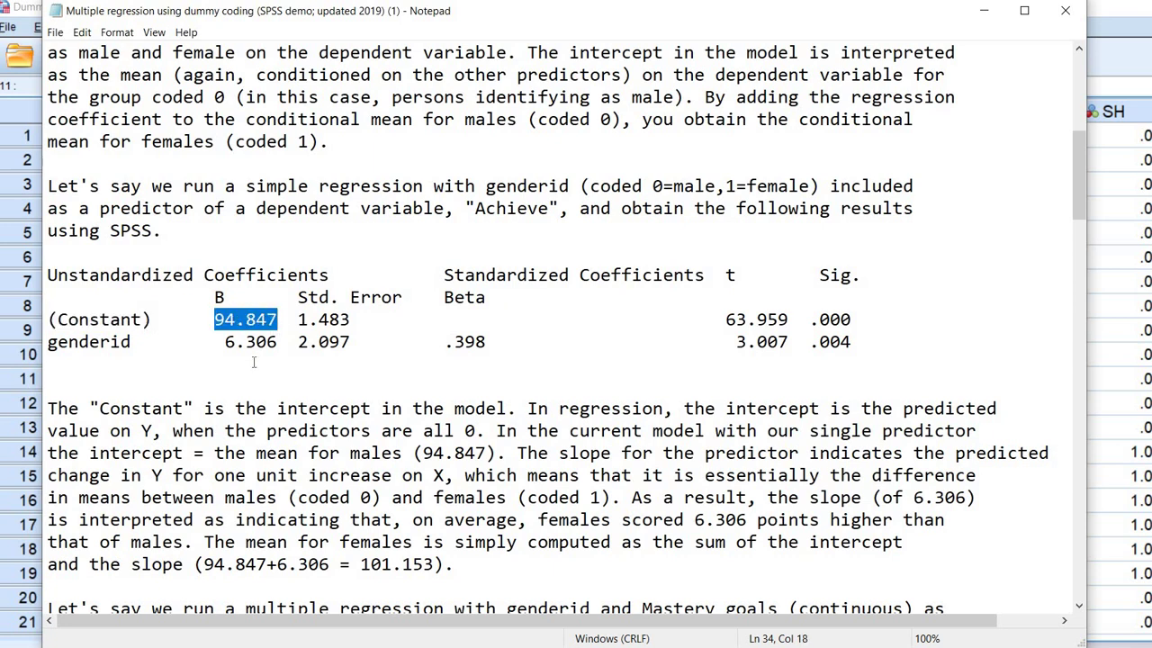
pyautogui.doubleClick(380, 324)
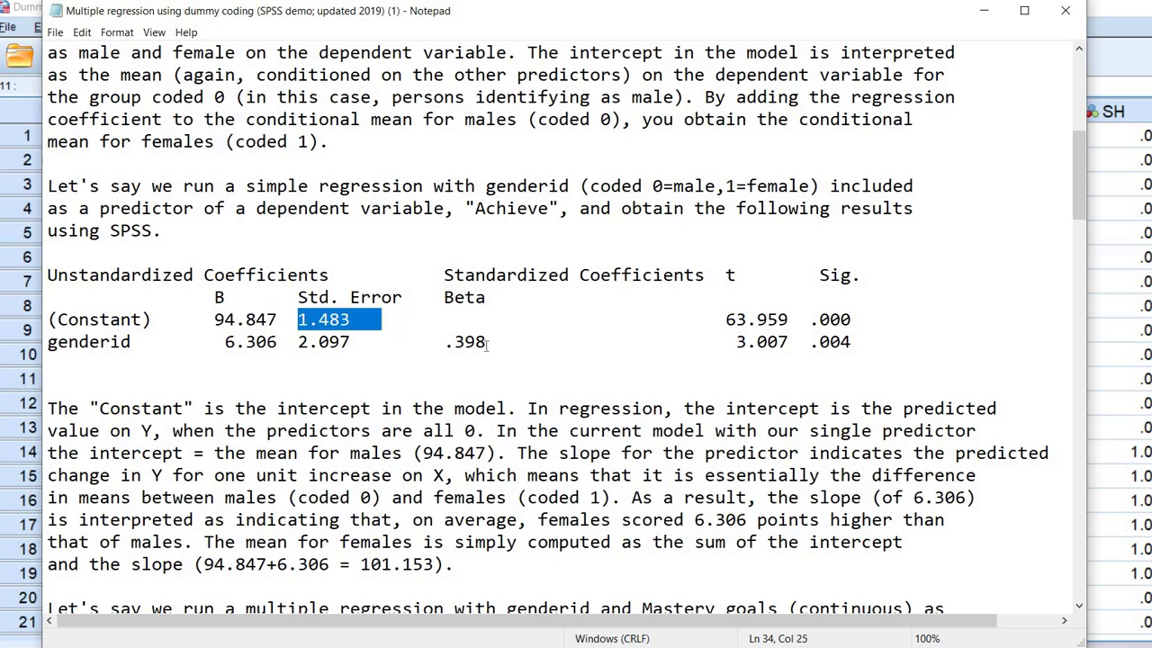
pyautogui.doubleClick(522, 324)
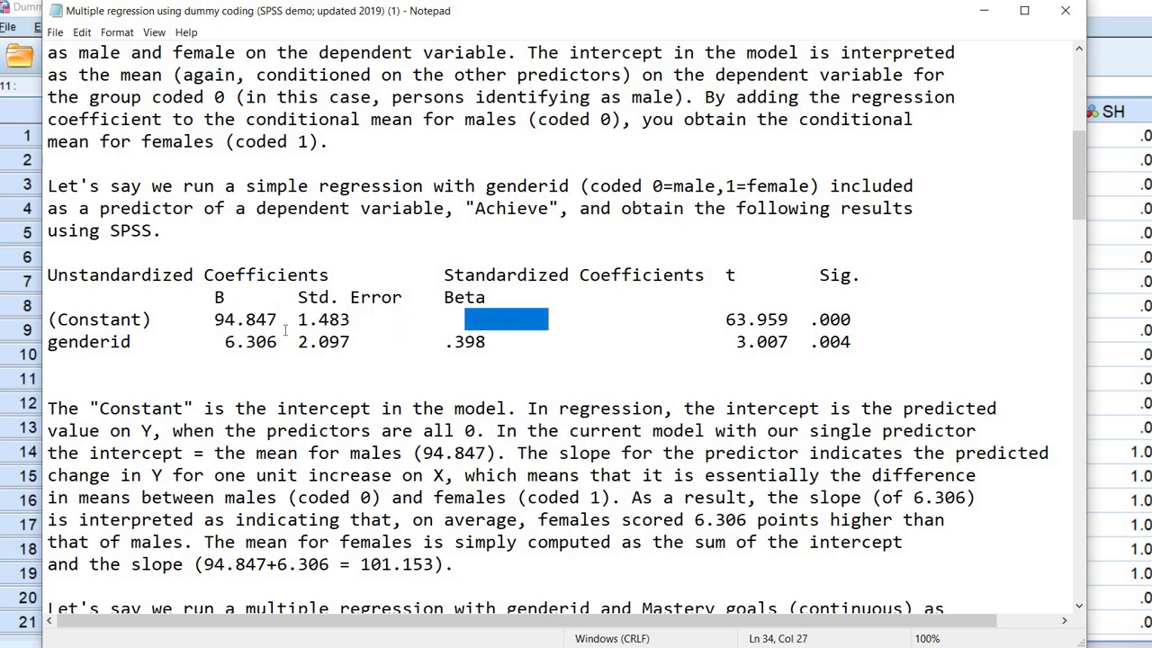
pyautogui.moveTo(716, 320); pyautogui.dragTo(851, 320)
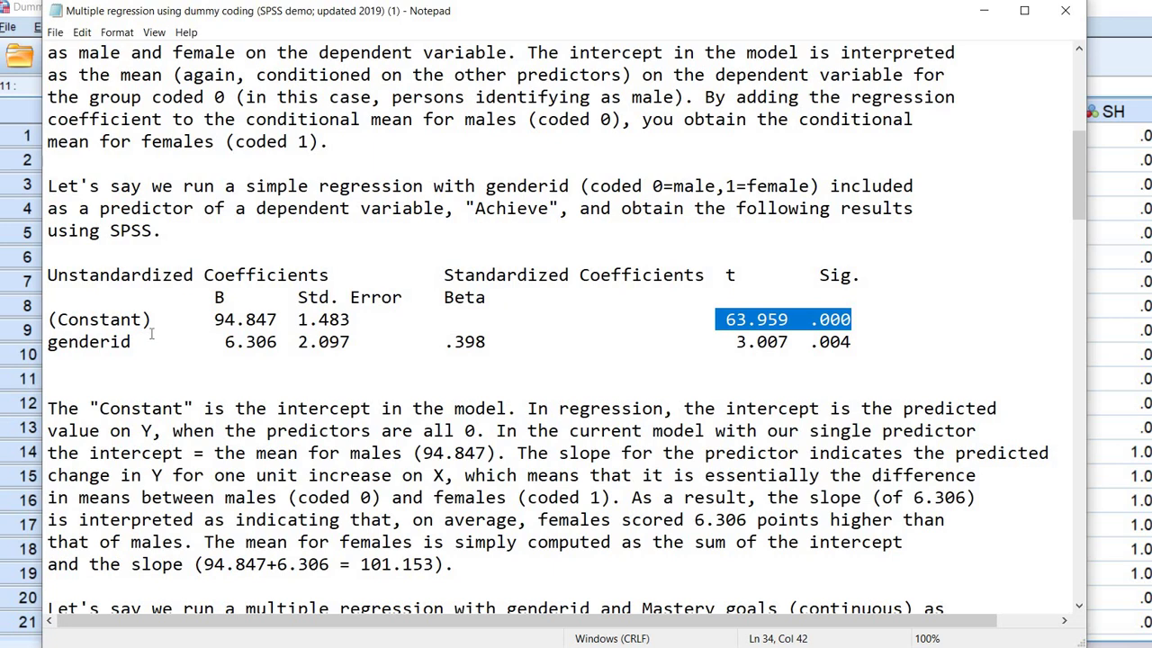
# Examine the genderid row of the example coefficients table and the explanation of how the mean for females is computed
pyautogui.moveTo(48, 341); pyautogui.dragTo(131, 342)
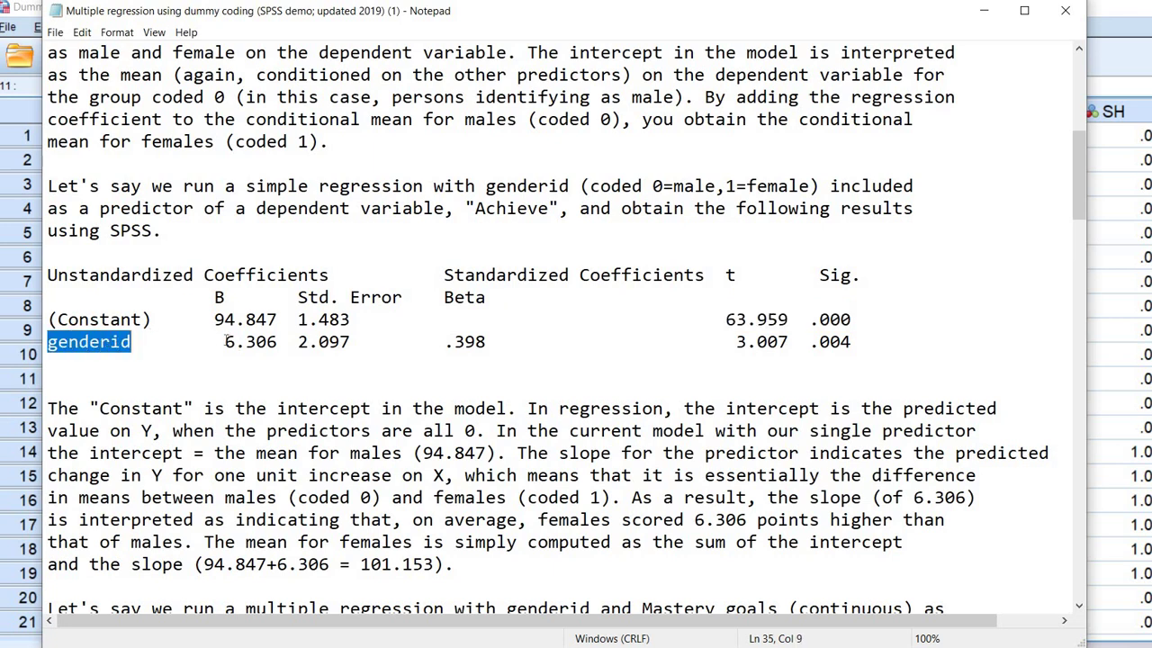
pyautogui.moveTo(225, 342); pyautogui.dragTo(277, 342)
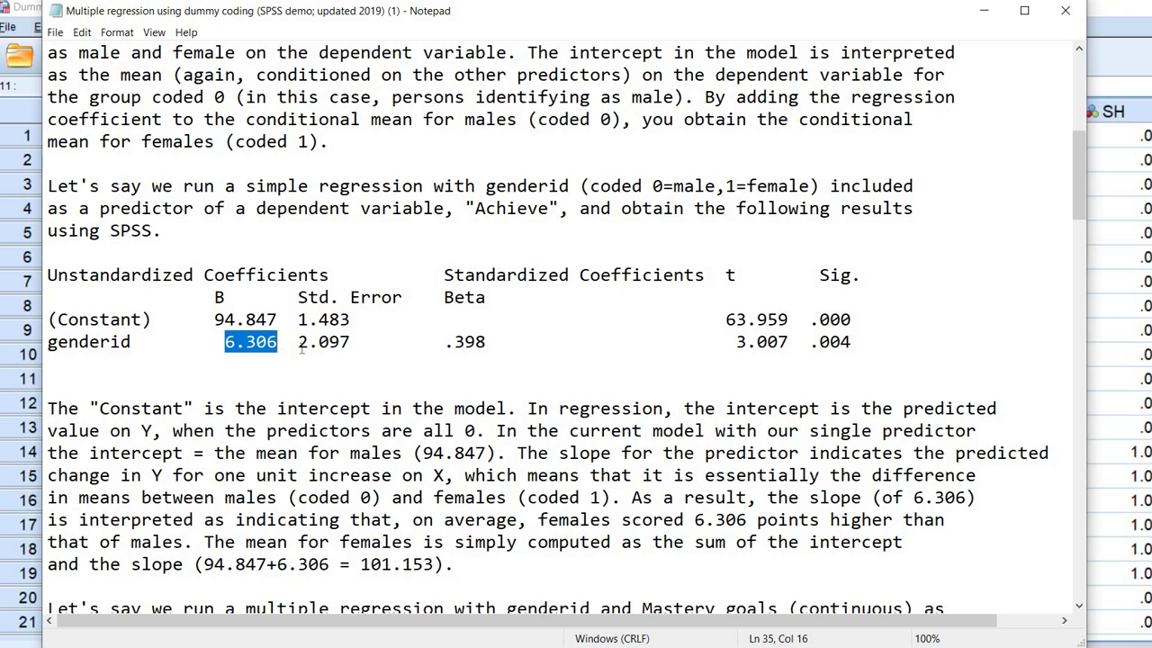
pyautogui.moveTo(363, 354); pyautogui.dragTo(48, 342)
pyautogui.moveTo(298, 342); pyautogui.dragTo(349, 342)
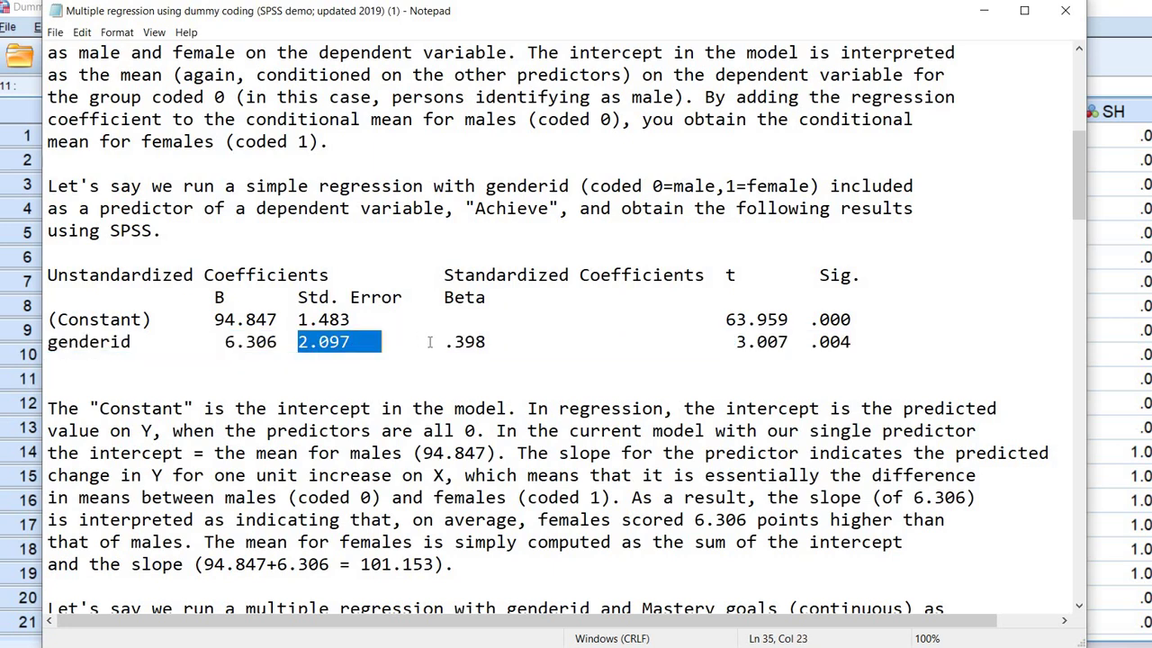
pyautogui.click(443, 342)
pyautogui.moveTo(443, 342); pyautogui.dragTo(486, 342)
pyautogui.moveTo(736, 341); pyautogui.dragTo(851, 341)
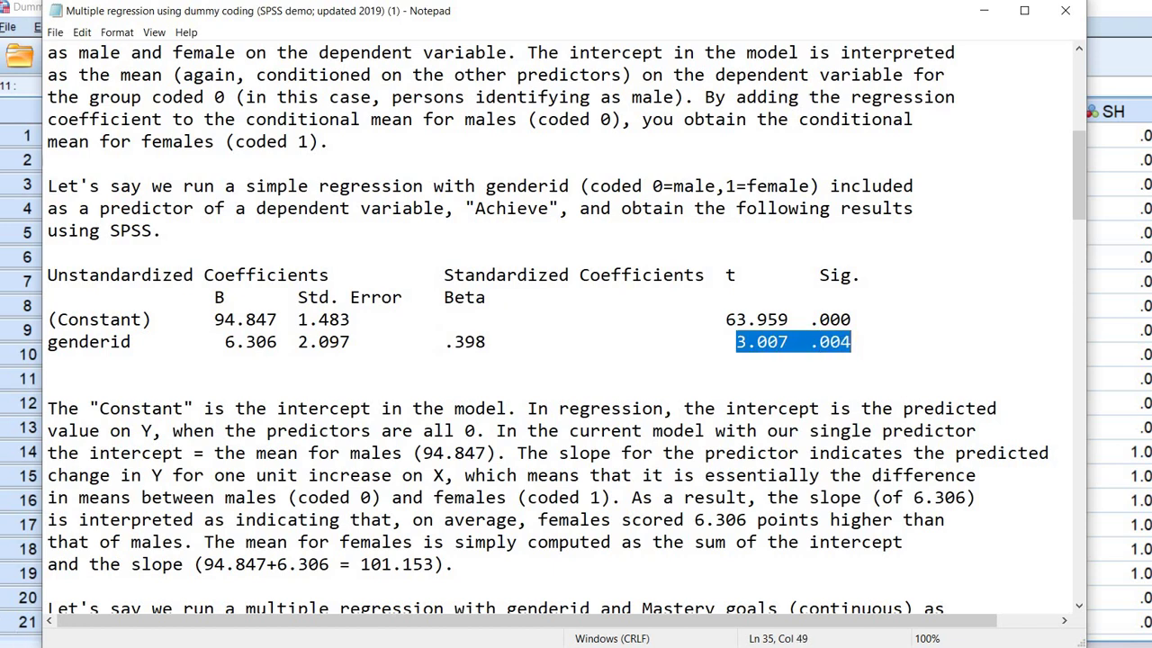
pyautogui.click(300, 393)
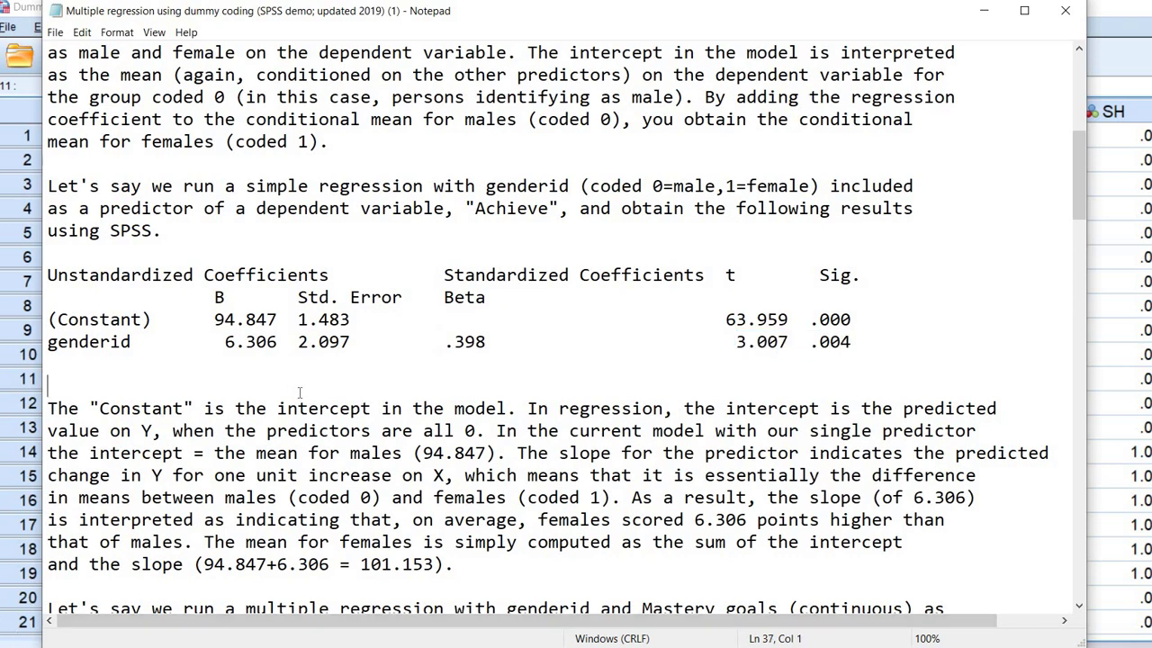
pyautogui.scroll(-2, 373, 441)
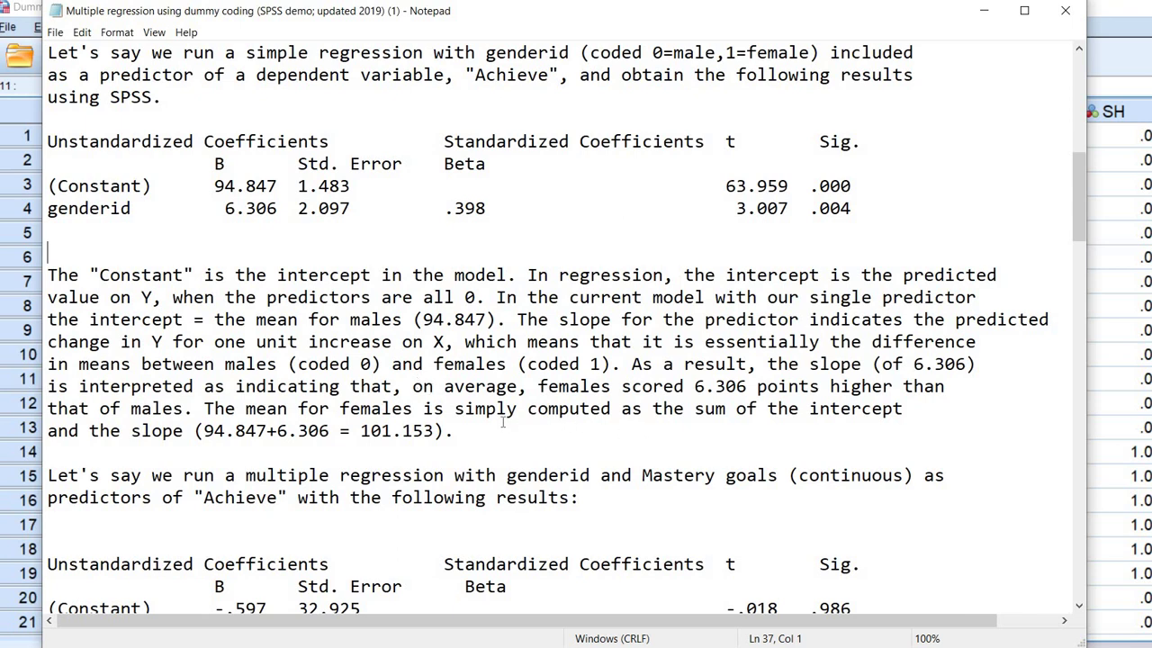
pyautogui.moveTo(360, 434); pyautogui.dragTo(444, 434)
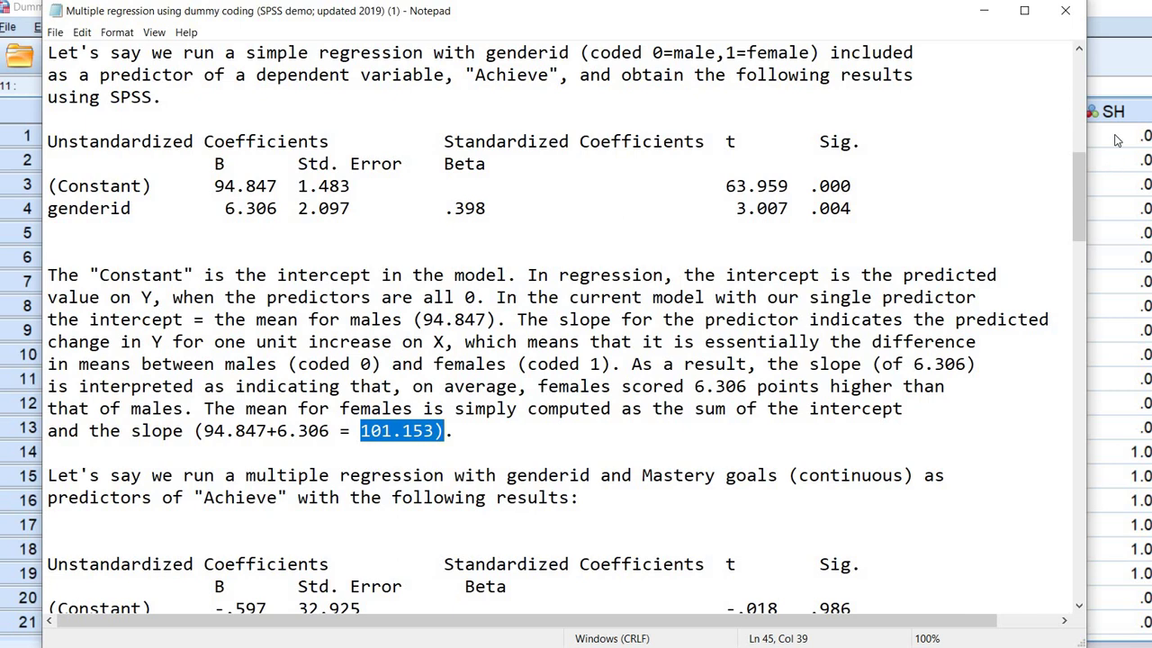
# Switch to the SPSS Data Editor and inspect the coding of genderid and the Achieve variable
pyautogui.hotkey('alt', 'Tab')
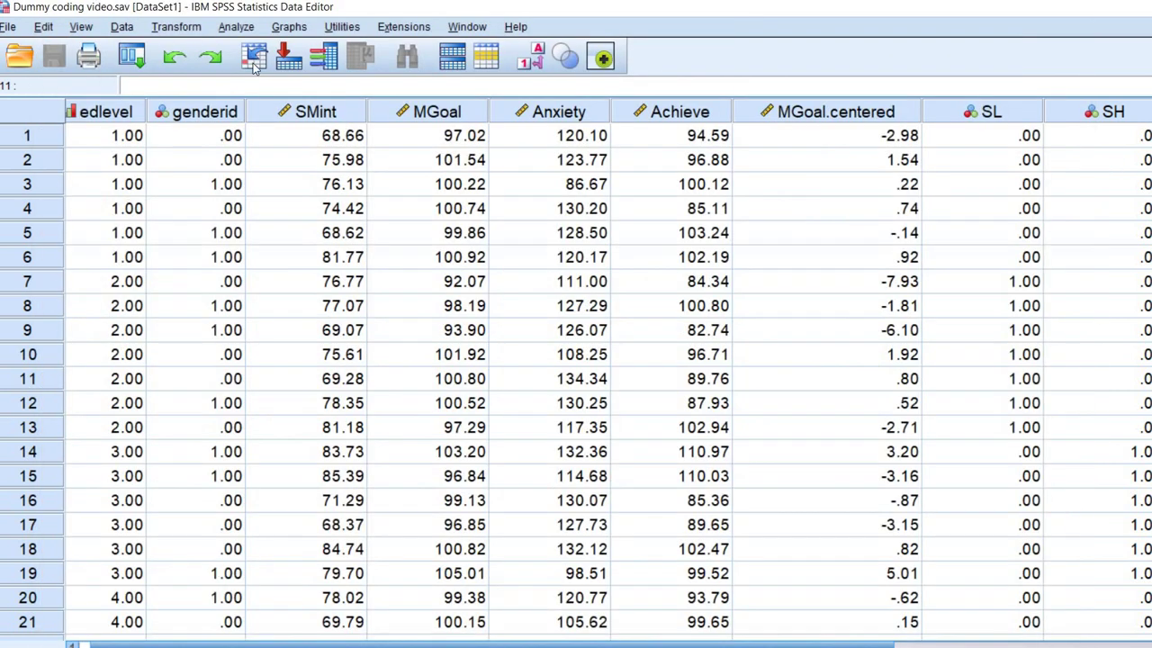
pyautogui.click(222, 112)
pyautogui.click(223, 185)
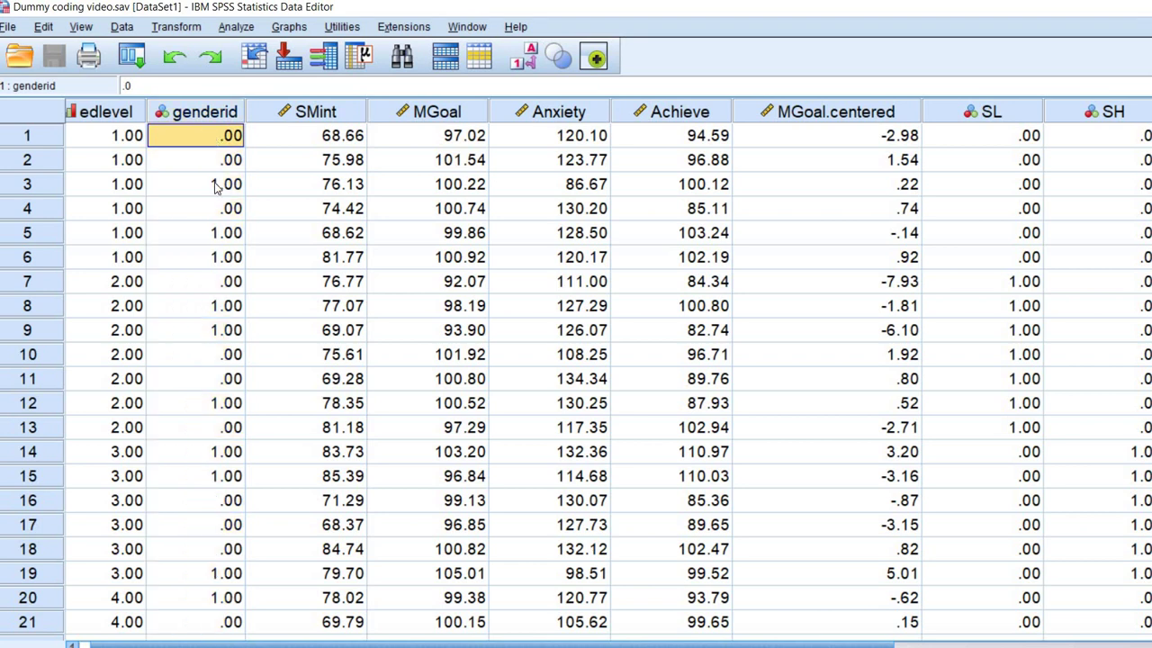
pyautogui.click(684, 115)
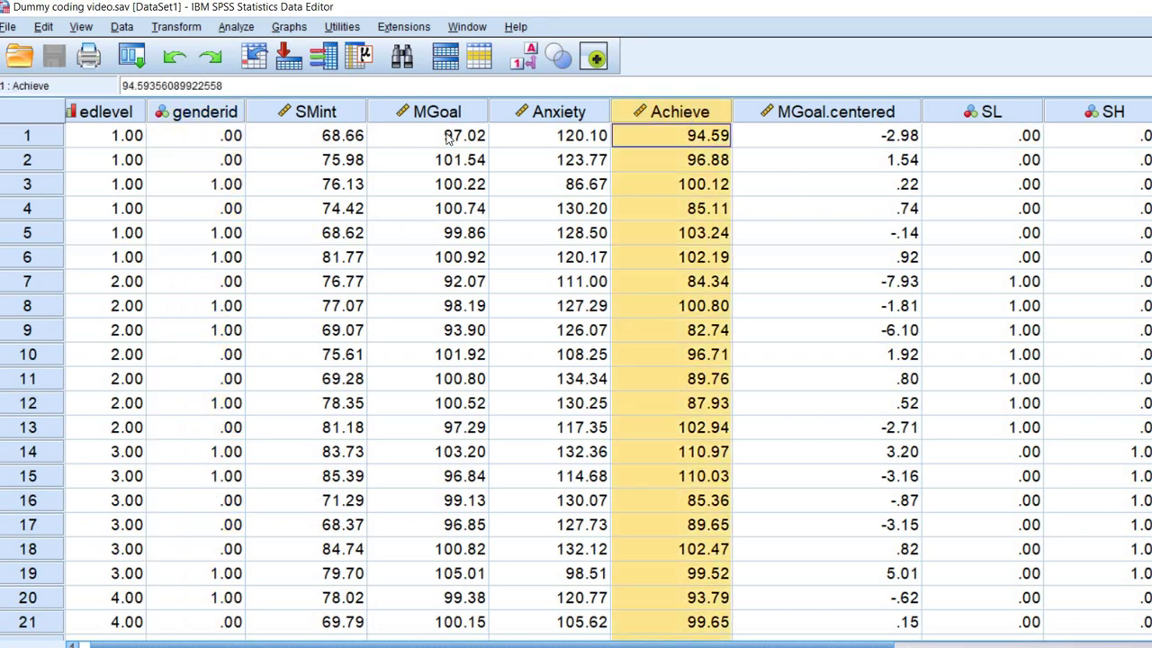
pyautogui.click(218, 115)
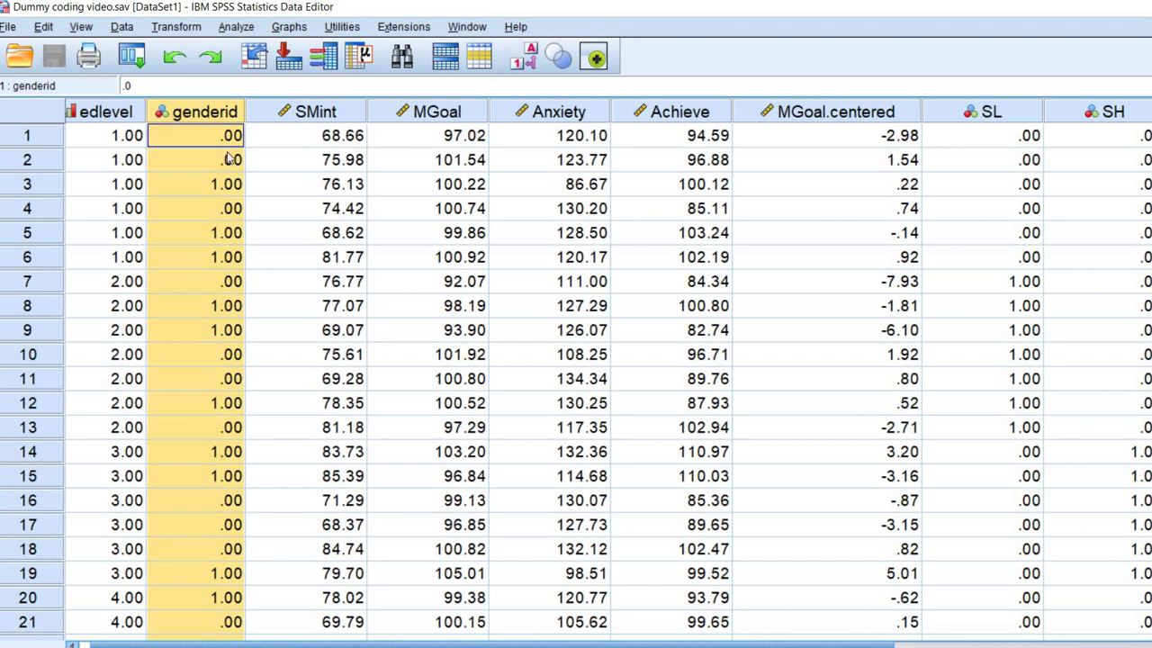
pyautogui.click(209, 186)
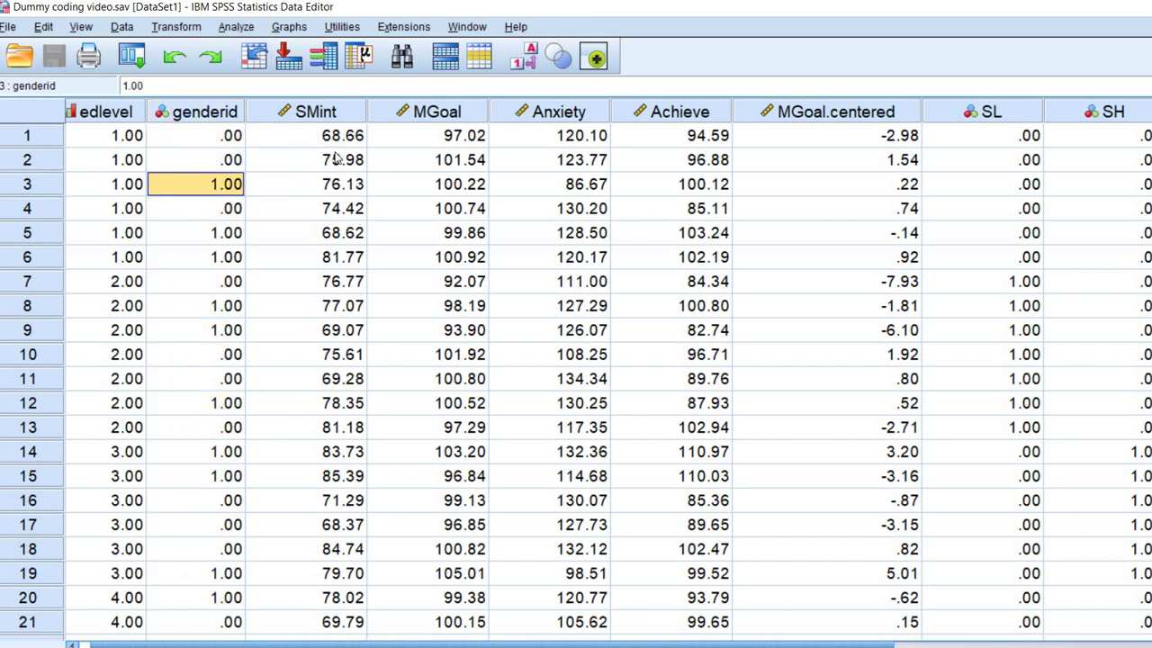
# Run a linear regression from reset settings with Achieve as the dependent variable and genderid as the independent variable
pyautogui.click(235, 27)
pyautogui.moveTo(405, 211)
pyautogui.moveTo(415, 229)
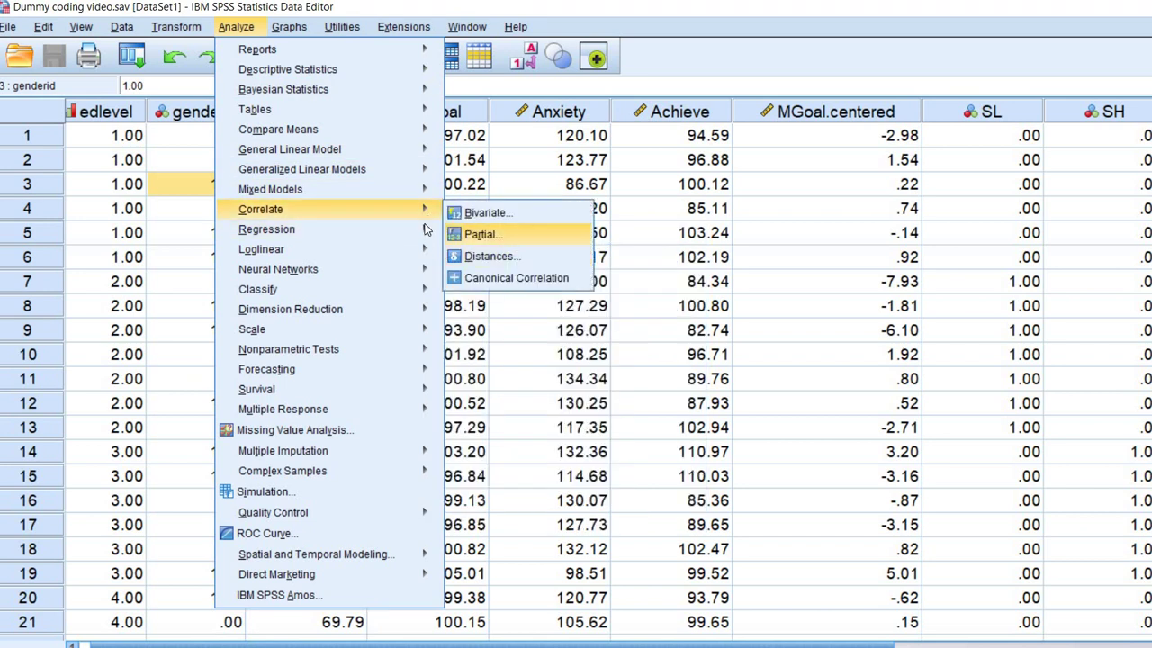
pyautogui.click(500, 274)
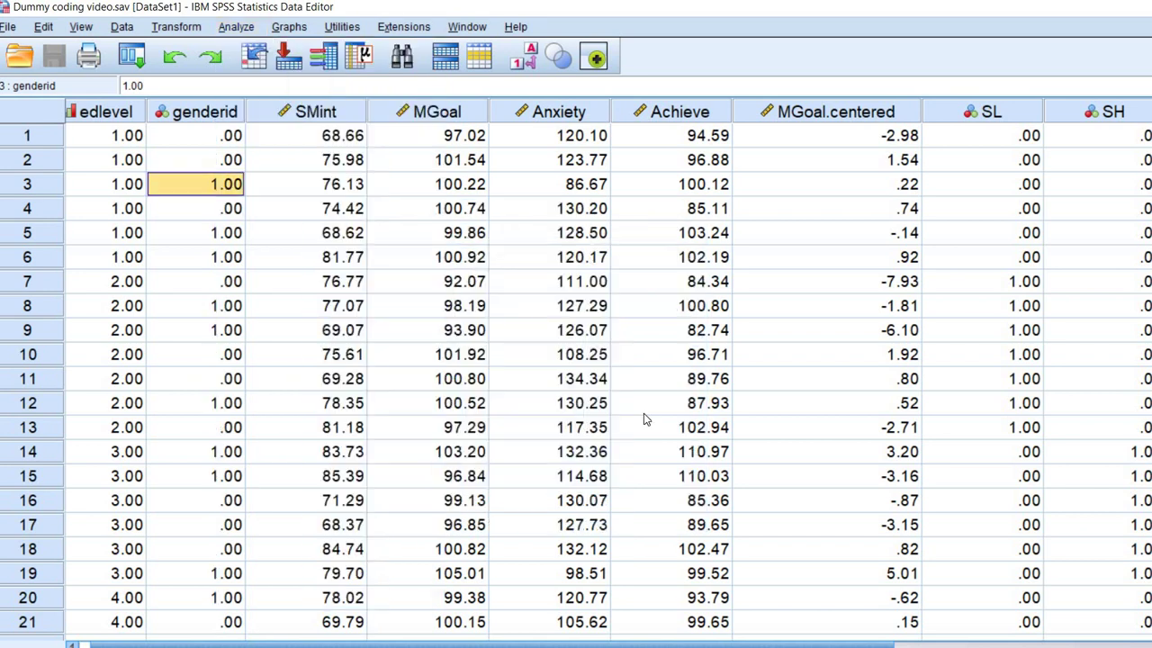
pyautogui.click(660, 567)
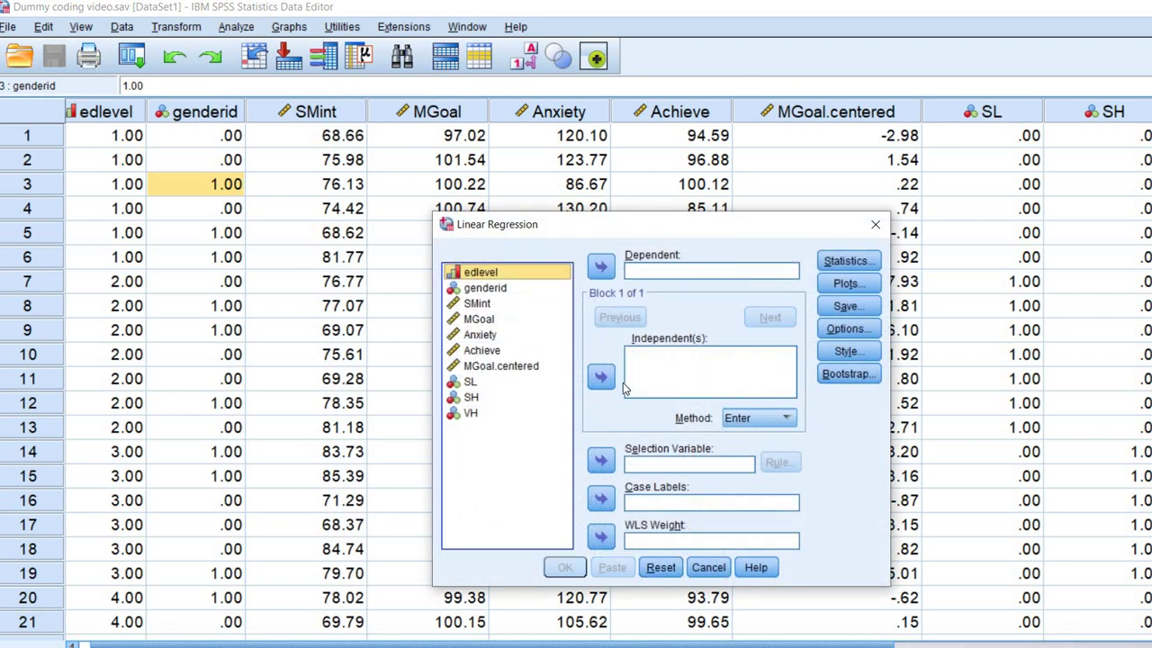
pyautogui.click(486, 288)
pyautogui.click(601, 377)
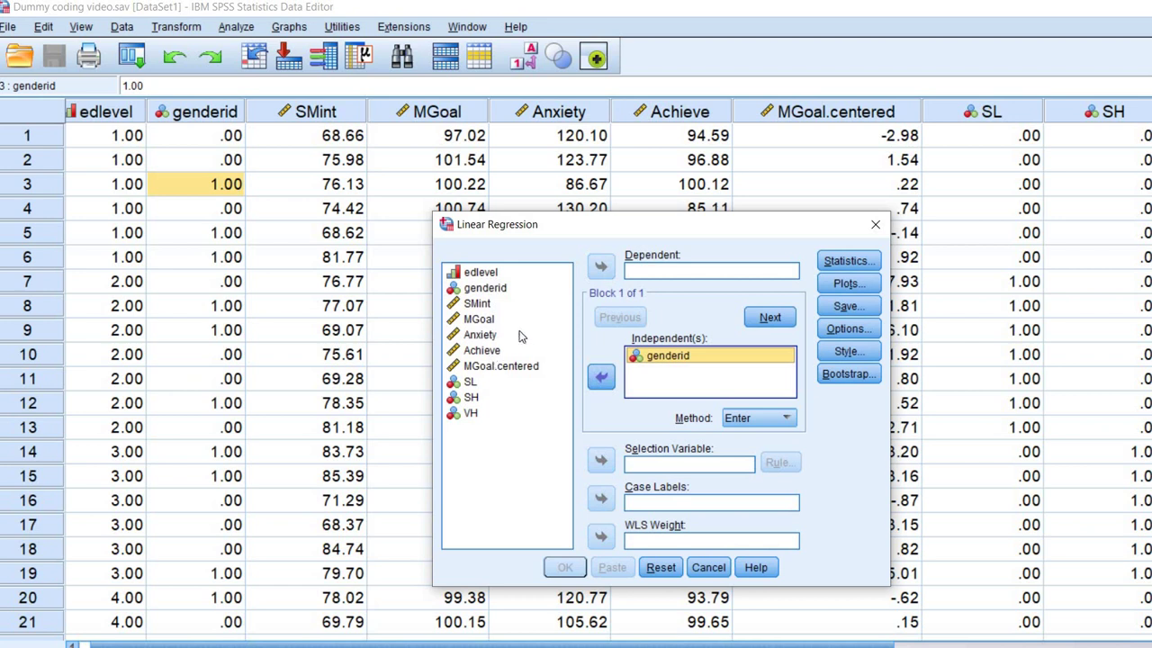
pyautogui.click(481, 350)
pyautogui.click(601, 266)
pyautogui.click(564, 567)
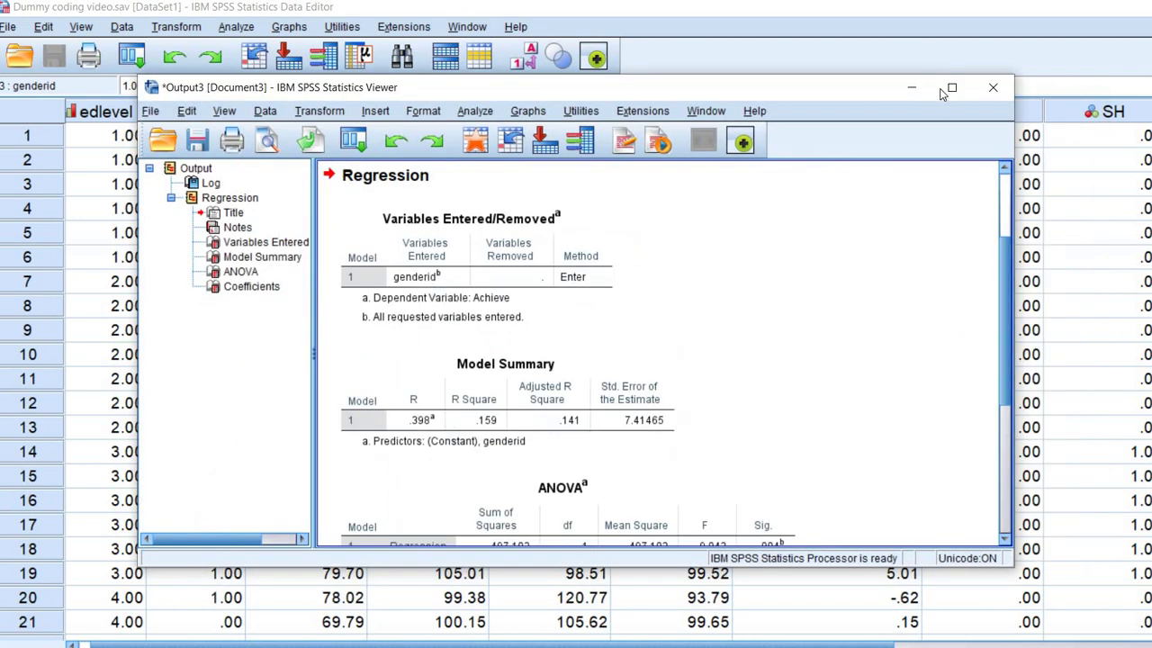
# Review R and R Square in the Model Summary and the F test's significance in the ANOVA table
pyautogui.scroll(-5, 836, 465)
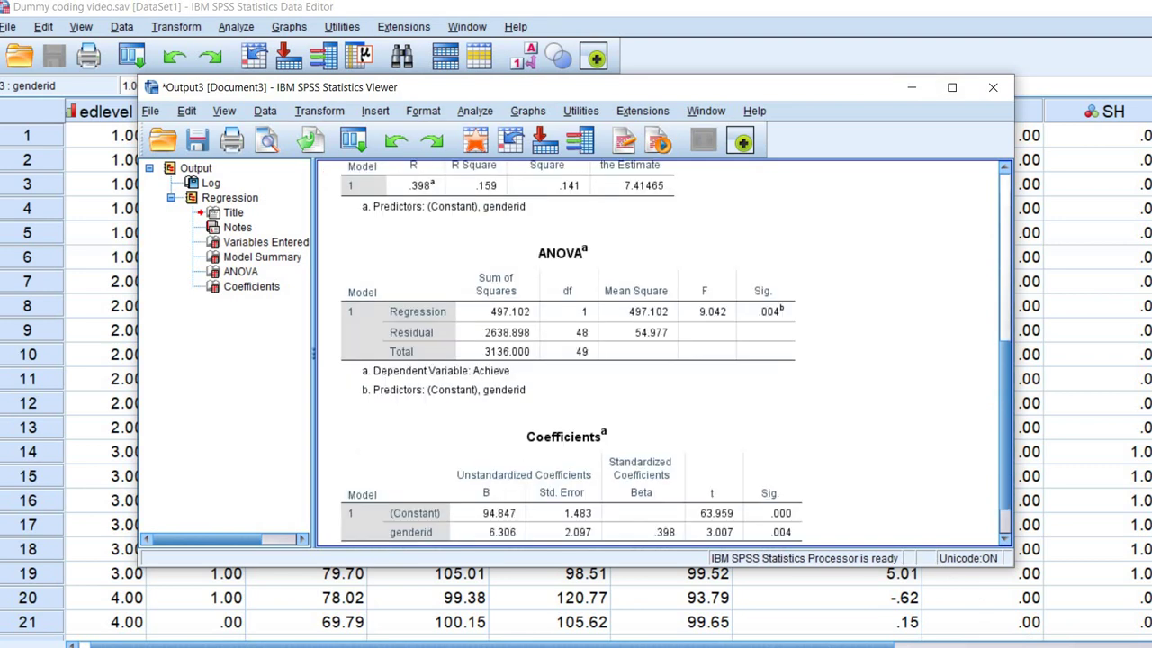
pyautogui.scroll(2, 836, 465)
pyautogui.moveTo(461, 285); pyautogui.dragTo(580, 302)
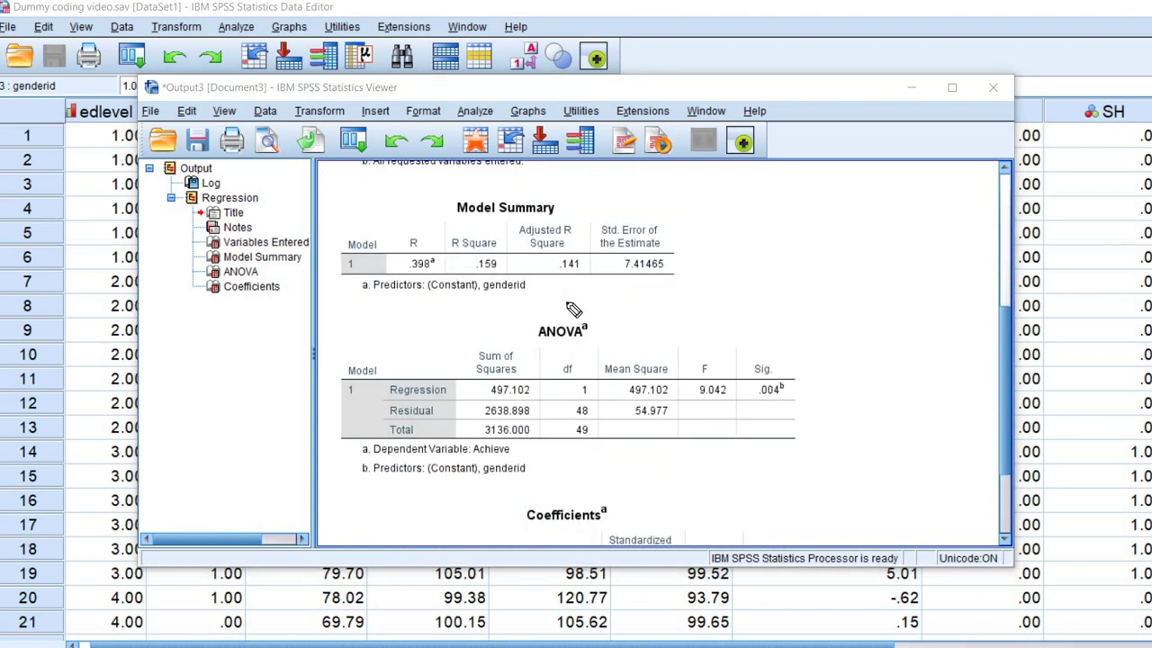
pyautogui.moveTo(394, 286); pyautogui.dragTo(441, 273)
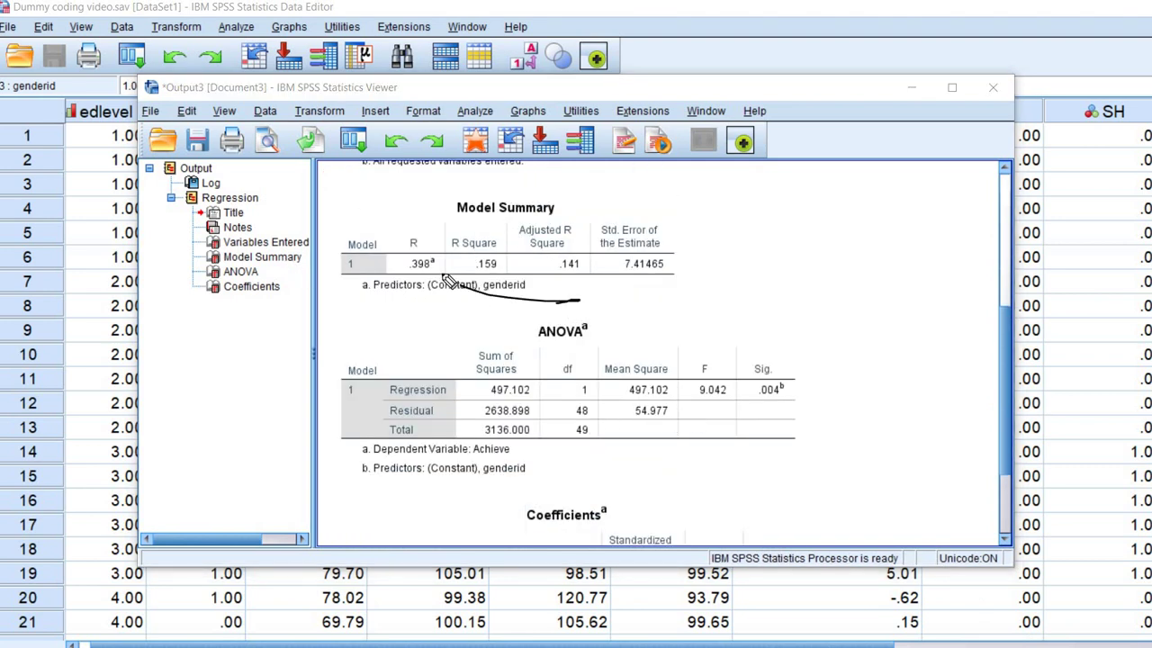
pyautogui.moveTo(696, 410); pyautogui.dragTo(797, 386)
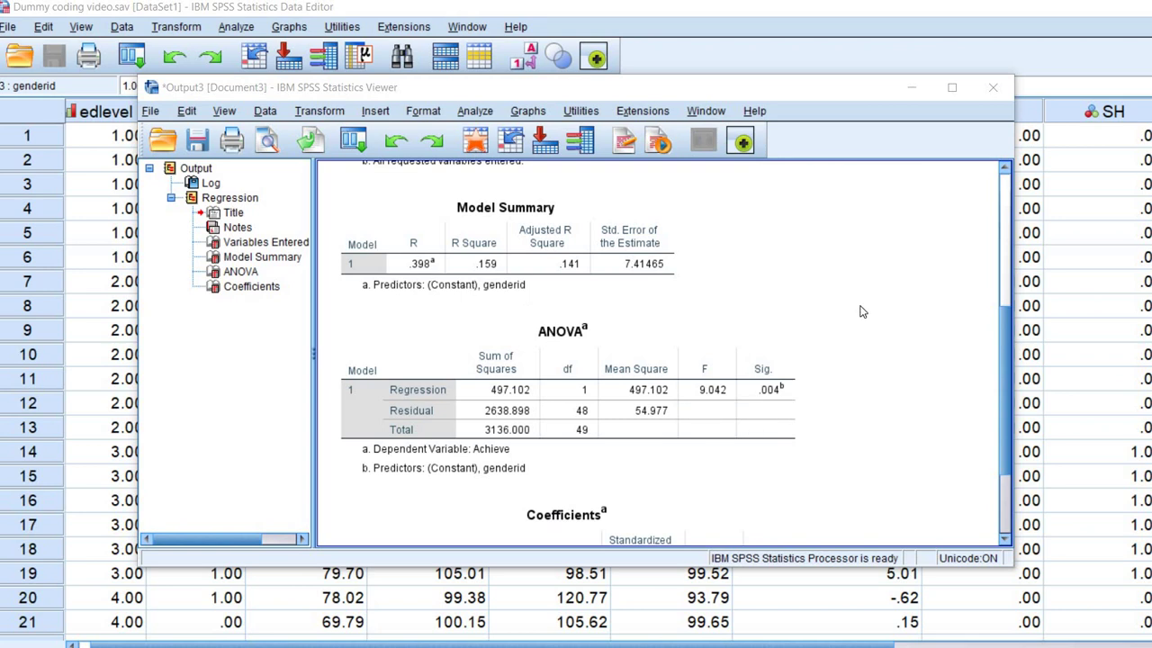
# Examine the Coefficients table for the constant, the genderid slope and the slope's significance
pyautogui.scroll(-3, 871, 312)
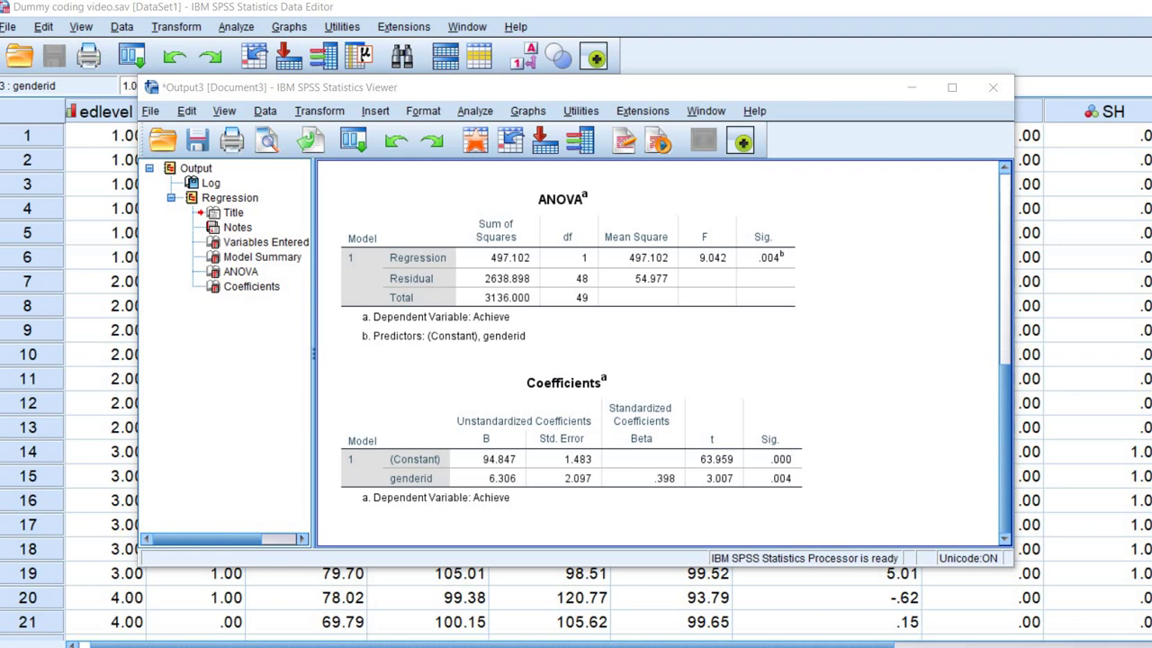
pyautogui.moveTo(543, 394); pyautogui.dragTo(607, 405)
pyautogui.moveTo(393, 467); pyautogui.dragTo(439, 464)
pyautogui.moveTo(482, 467); pyautogui.dragTo(507, 467)
pyautogui.moveTo(393, 498)
pyautogui.mouseDown()
pyautogui.moveTo(520, 495)
pyautogui.moveTo(500, 502)
pyautogui.moveTo(528, 478)
pyautogui.moveTo(529, 442)
pyautogui.mouseUp()
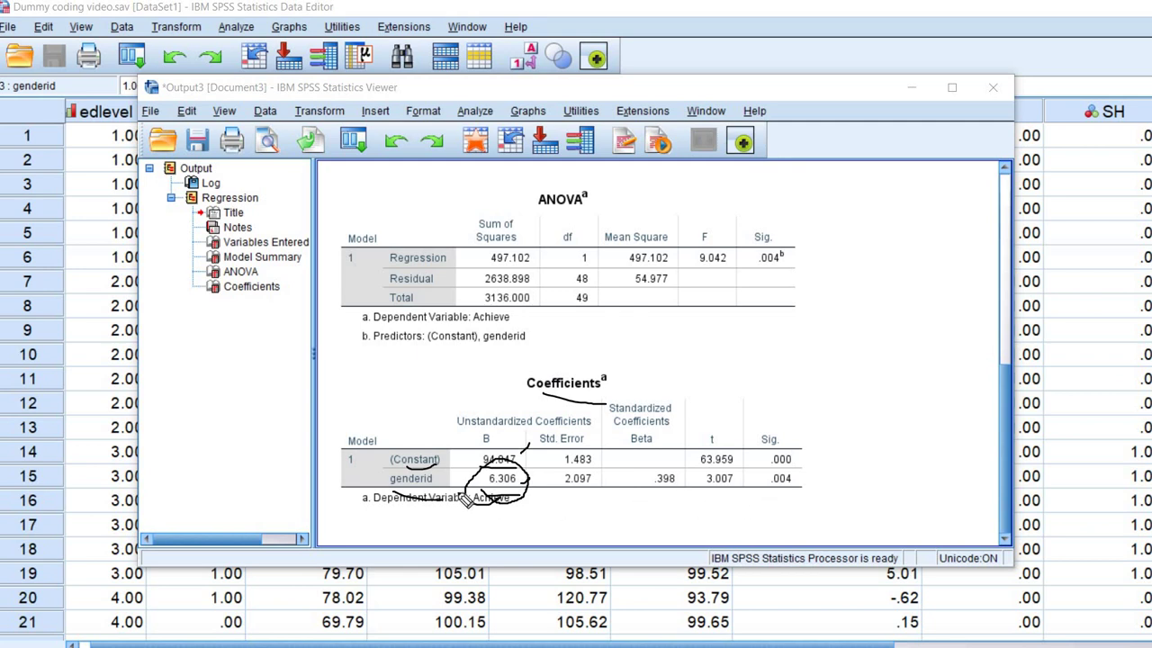
pyautogui.moveTo(734, 490); pyautogui.dragTo(788, 503)
pyautogui.press('Escape')
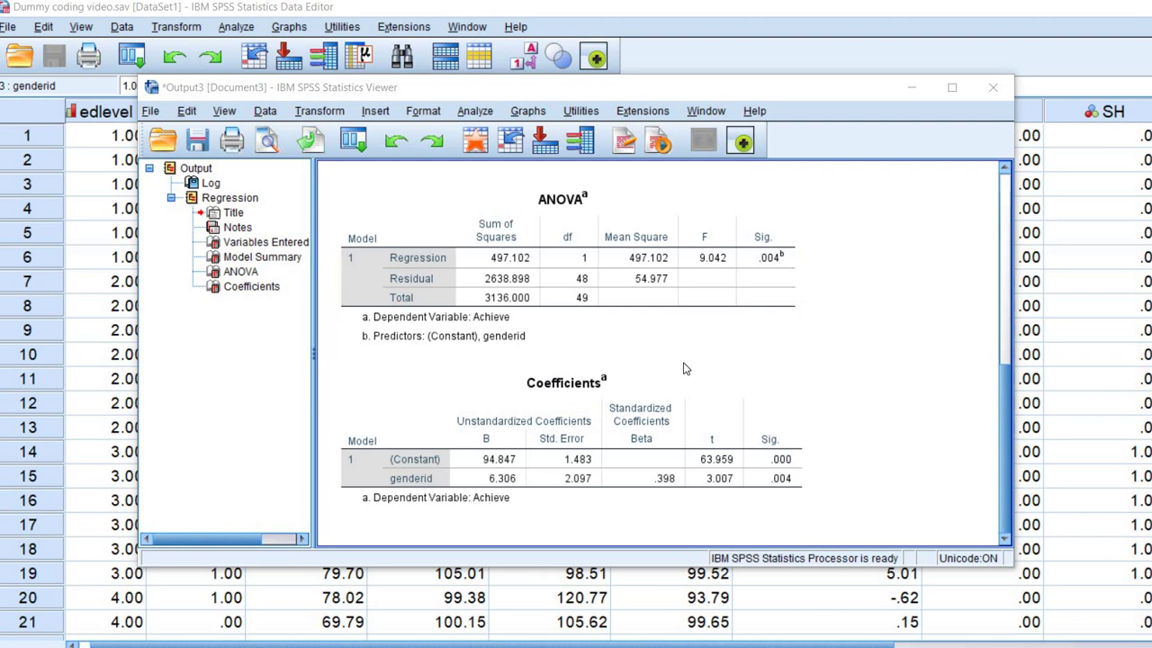
pyautogui.click(515, 460)
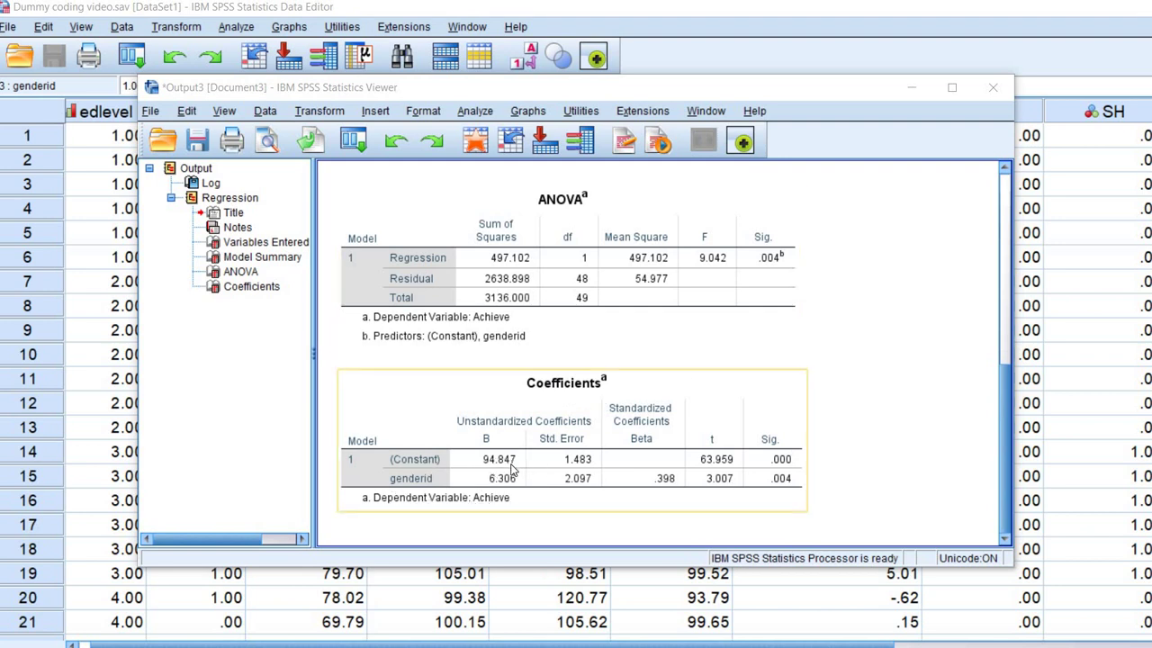
pyautogui.press('Escape')
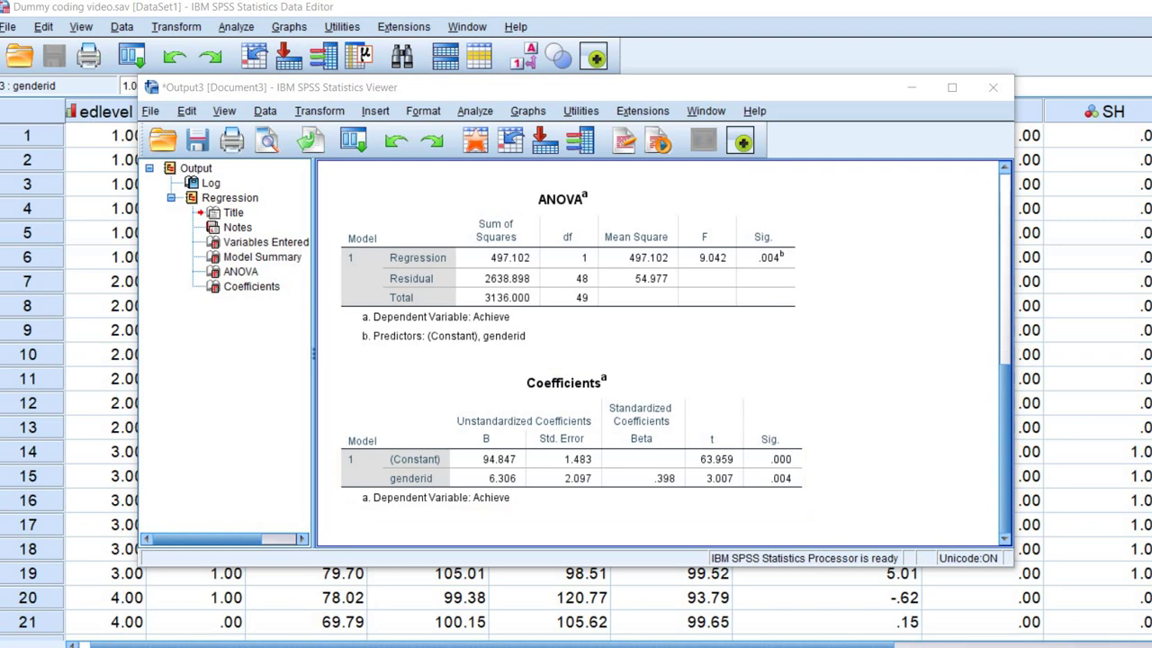
# Switch to the Notepad notes and examine the coefficients table for the regression of Achieve on genderid and MGoal
pyautogui.hotkey('alt', 'Tab')
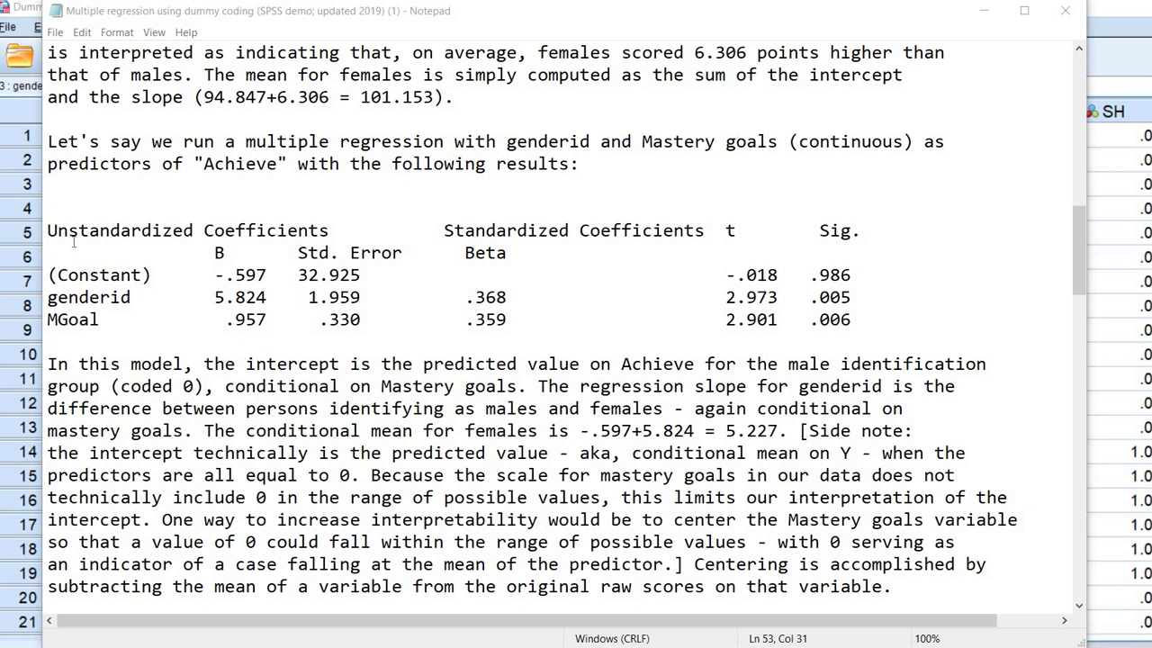
pyautogui.doubleClick(156, 282)
pyautogui.moveTo(48, 297); pyautogui.dragTo(131, 299)
pyautogui.moveTo(48, 320); pyautogui.dragTo(100, 320)
pyautogui.moveTo(215, 274); pyautogui.dragTo(361, 275)
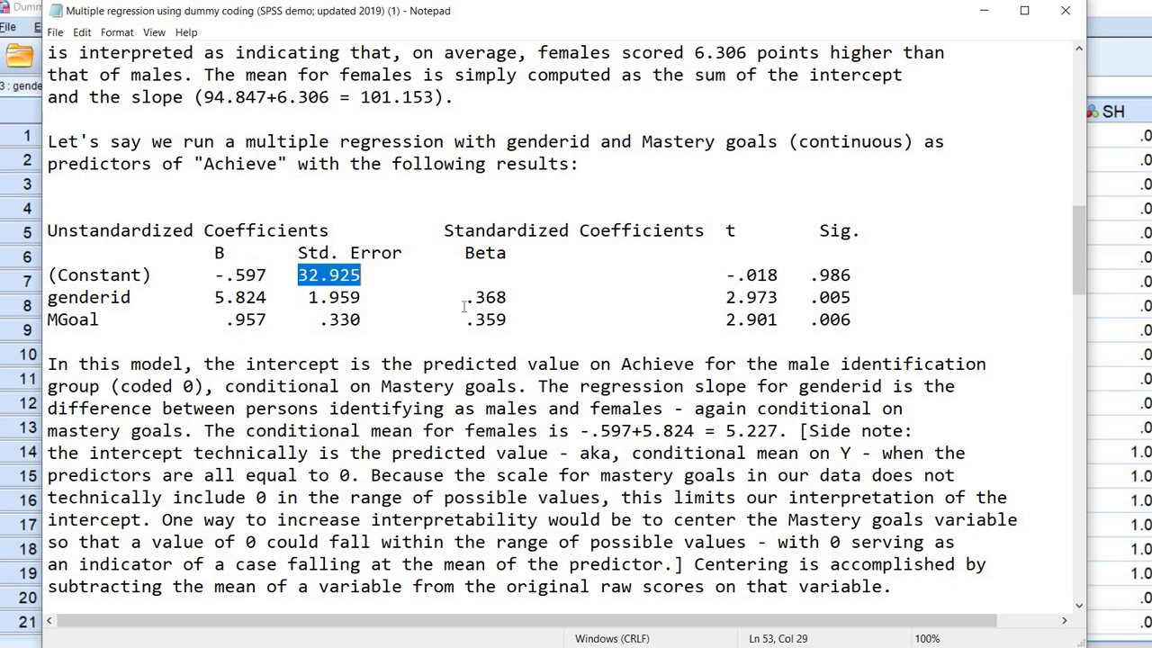
pyautogui.moveTo(464, 297); pyautogui.dragTo(507, 297)
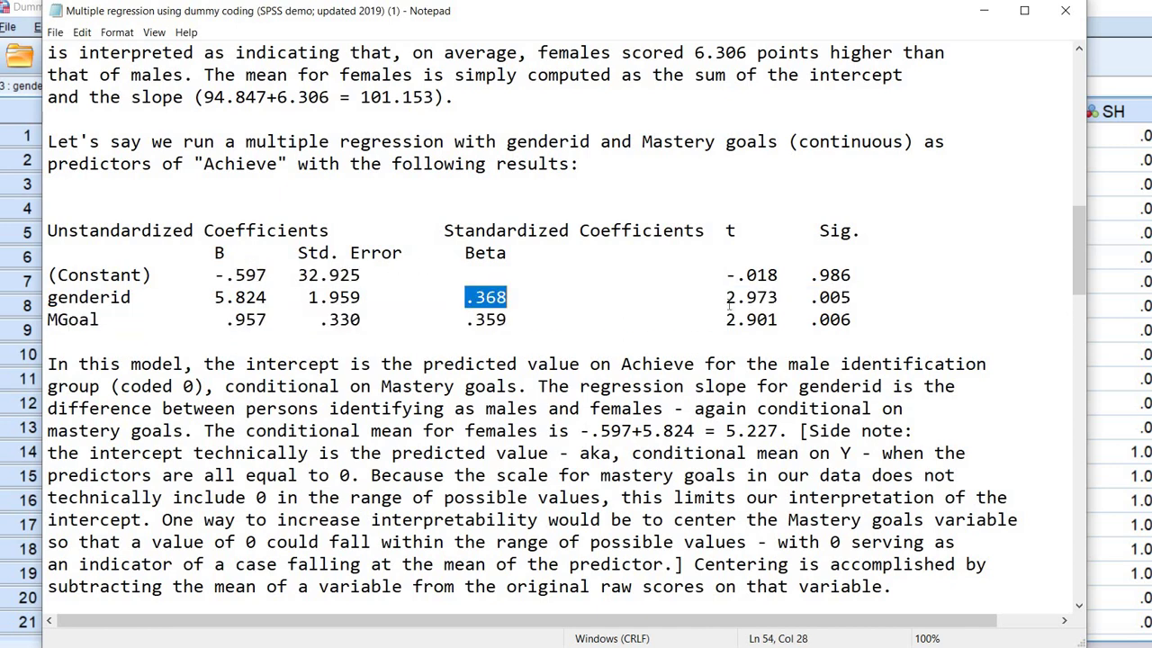
pyautogui.moveTo(725, 297); pyautogui.dragTo(851, 297)
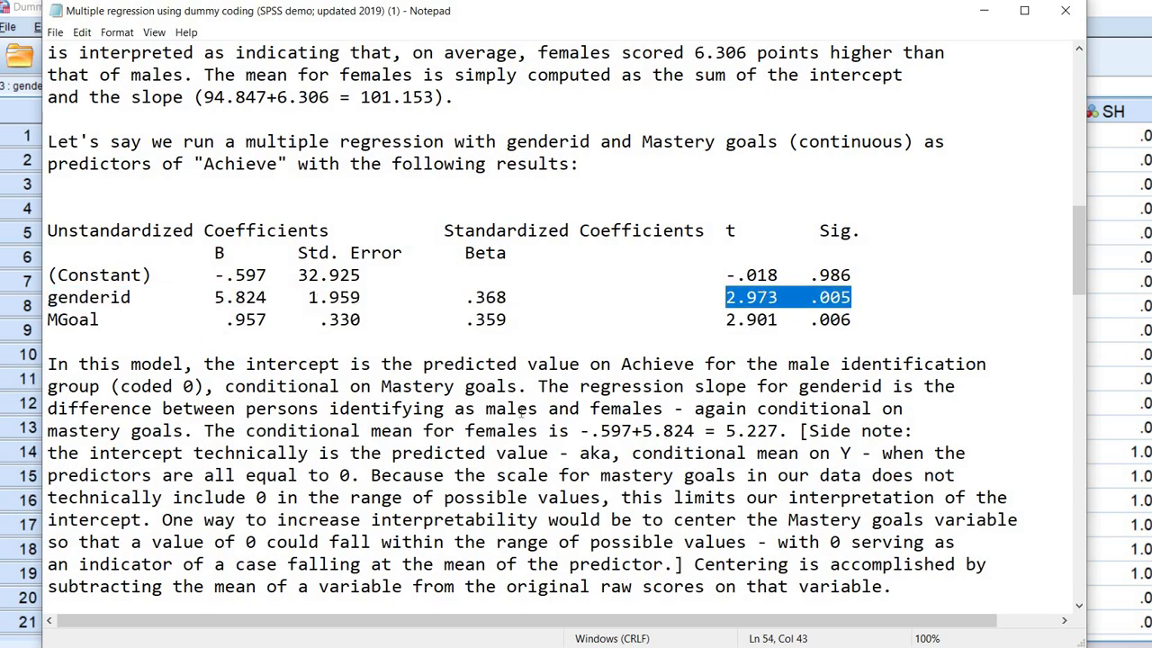
# Read the notes on interpreting the conditional intercept and slope and on mean centering the Mastery goals variable
pyautogui.click(475, 408)
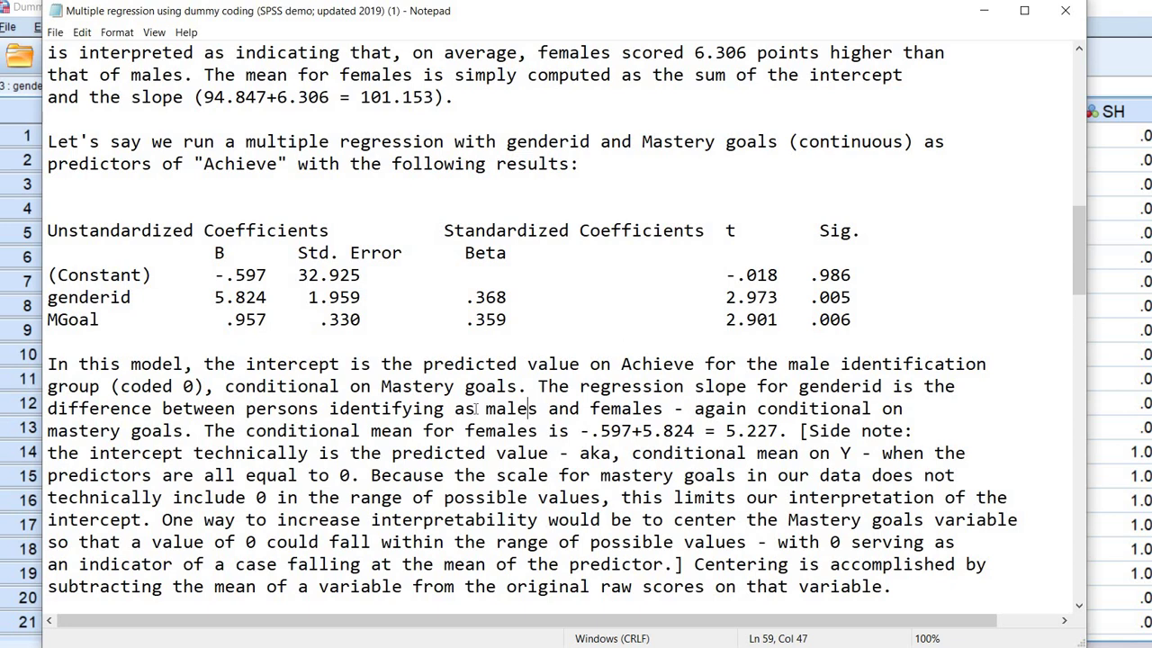
pyautogui.scroll(-1, 475, 408)
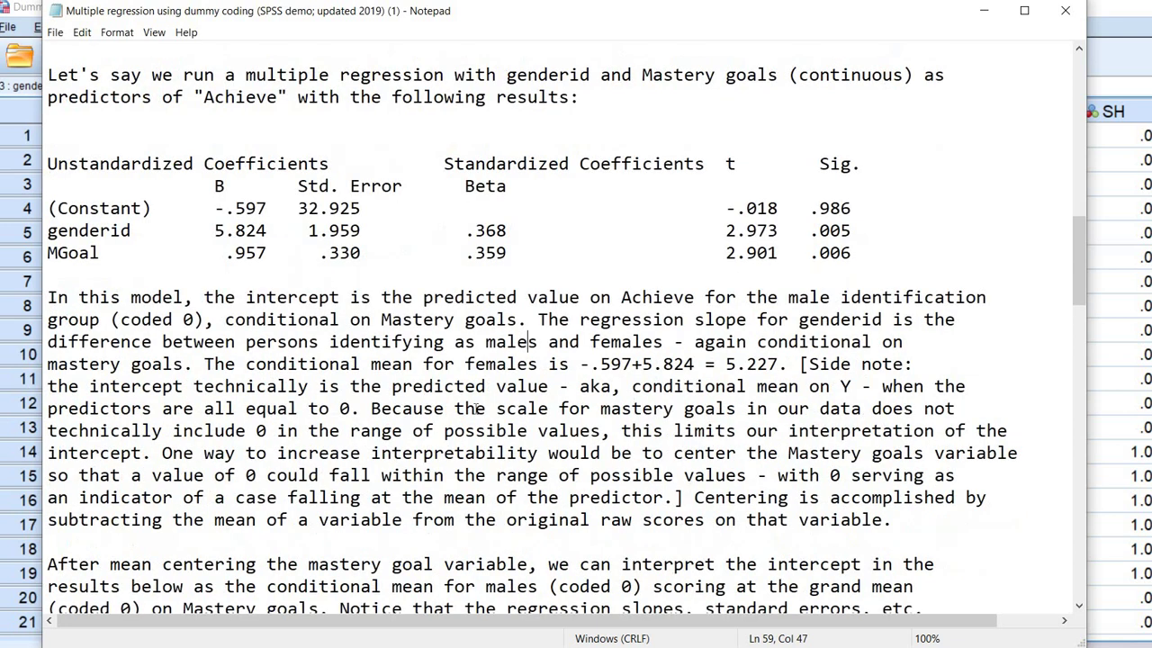
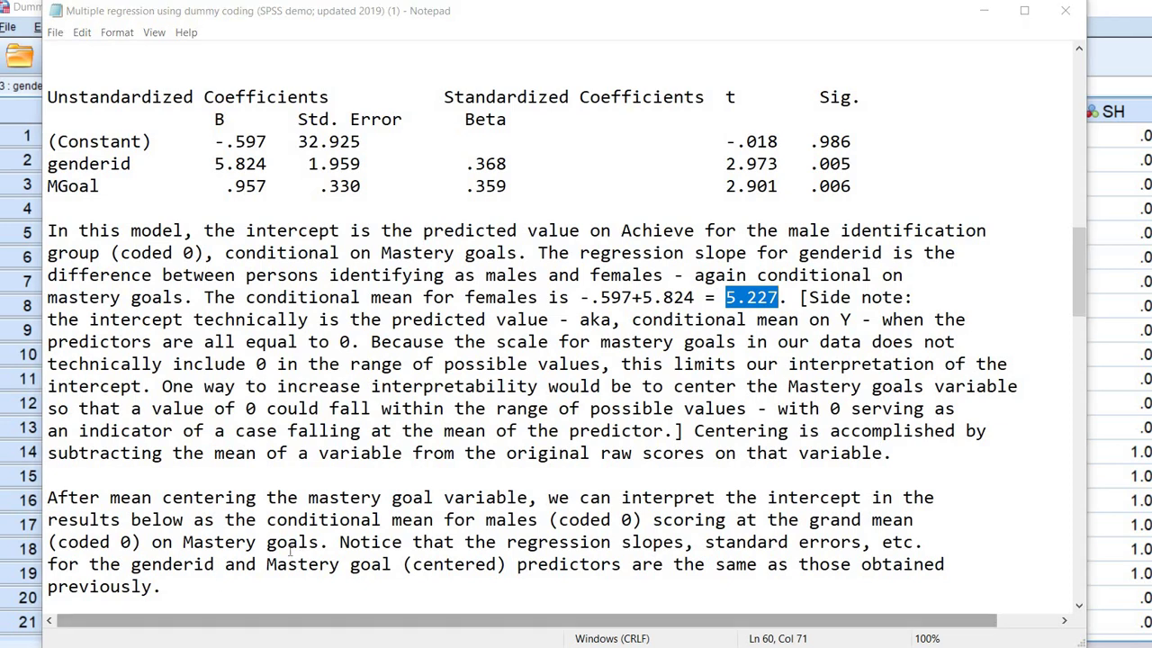
pyautogui.moveTo(214, 453); pyautogui.dragTo(403, 452)
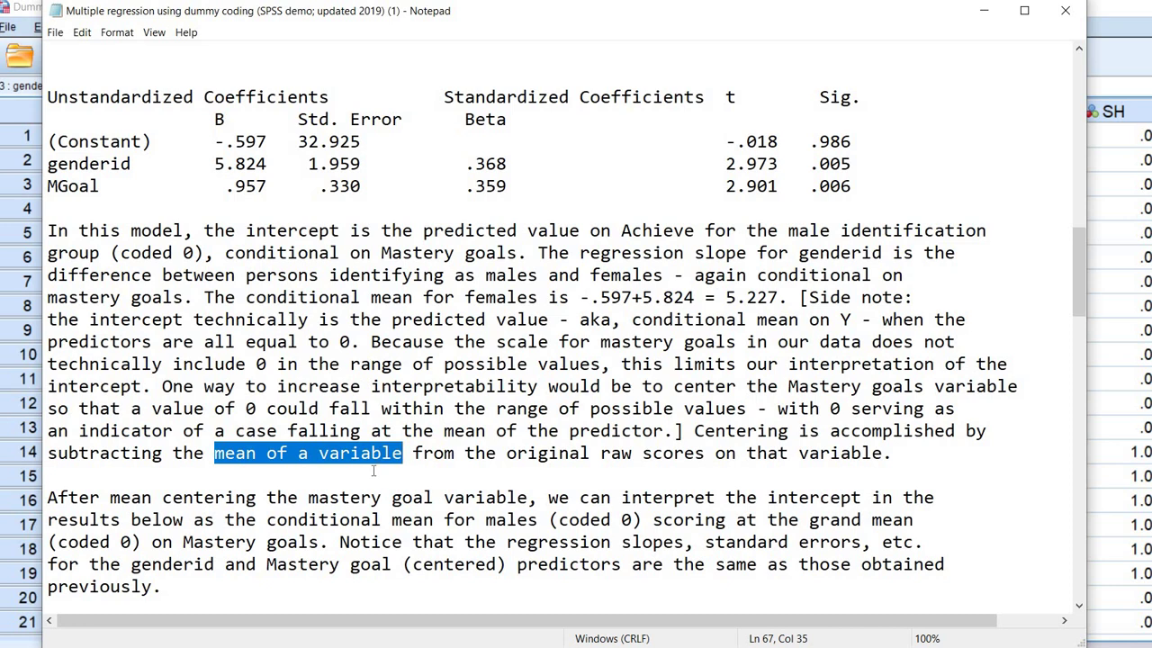
pyautogui.scroll(-4, 374, 469)
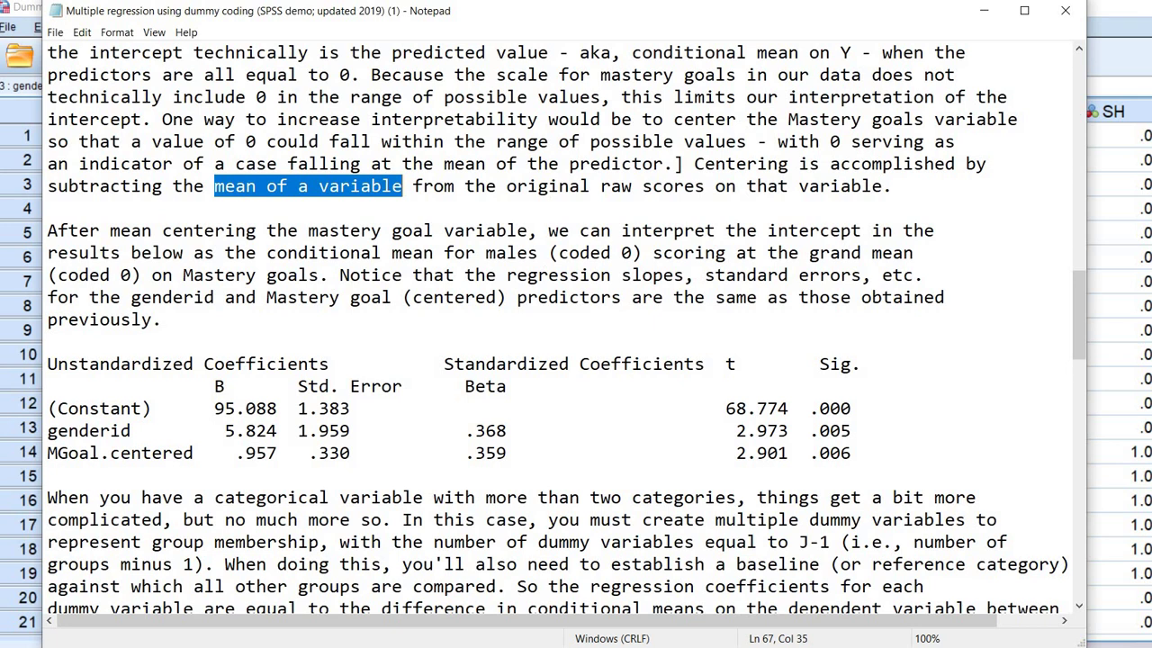
# Switch to the SPSS Data Editor, run descriptive statistics on MGoal and check its mean in the output
pyautogui.hotkey('alt', 'Tab')
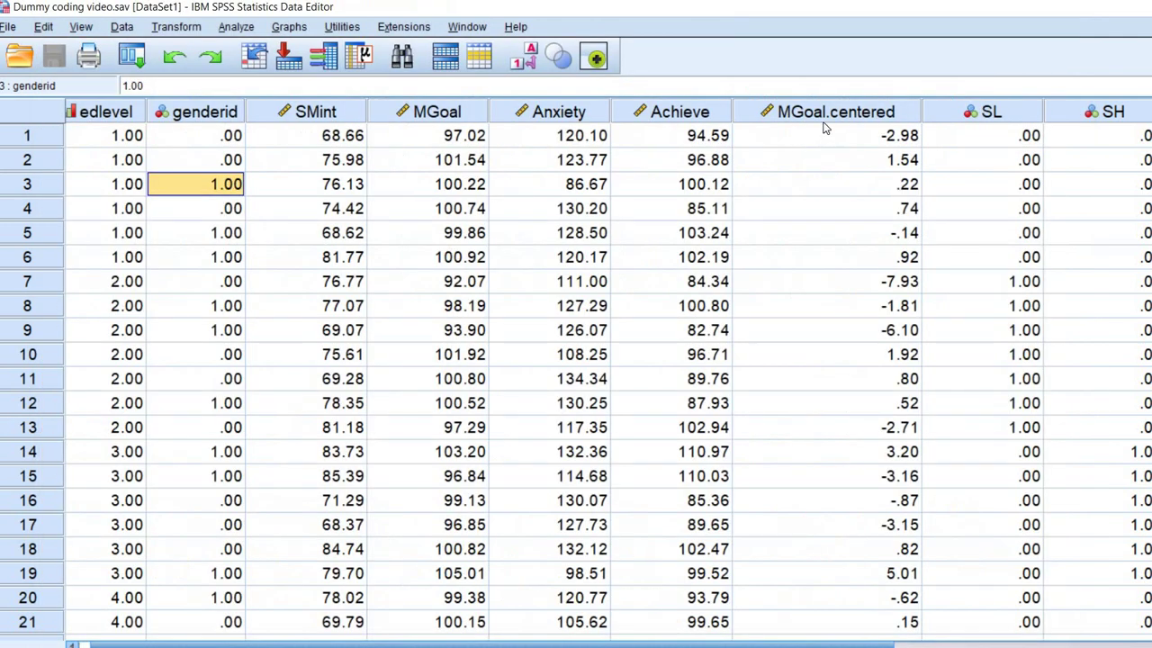
pyautogui.click(810, 117)
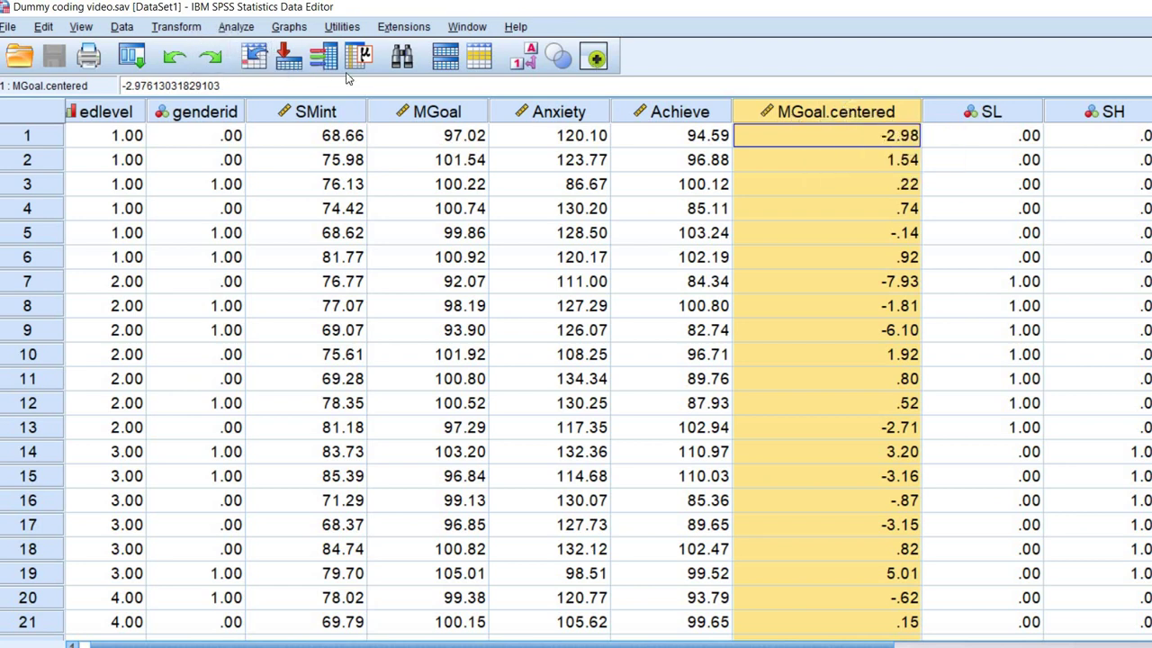
pyautogui.hotkey('alt', 'a')
pyautogui.moveTo(364, 76)
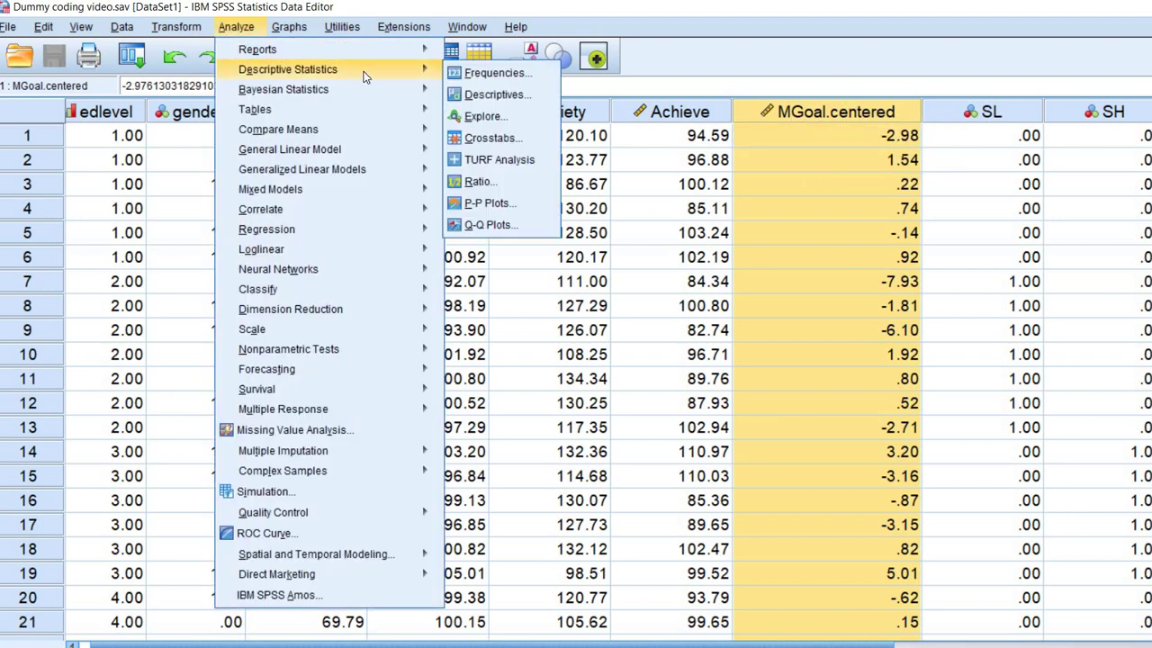
pyautogui.click(491, 96)
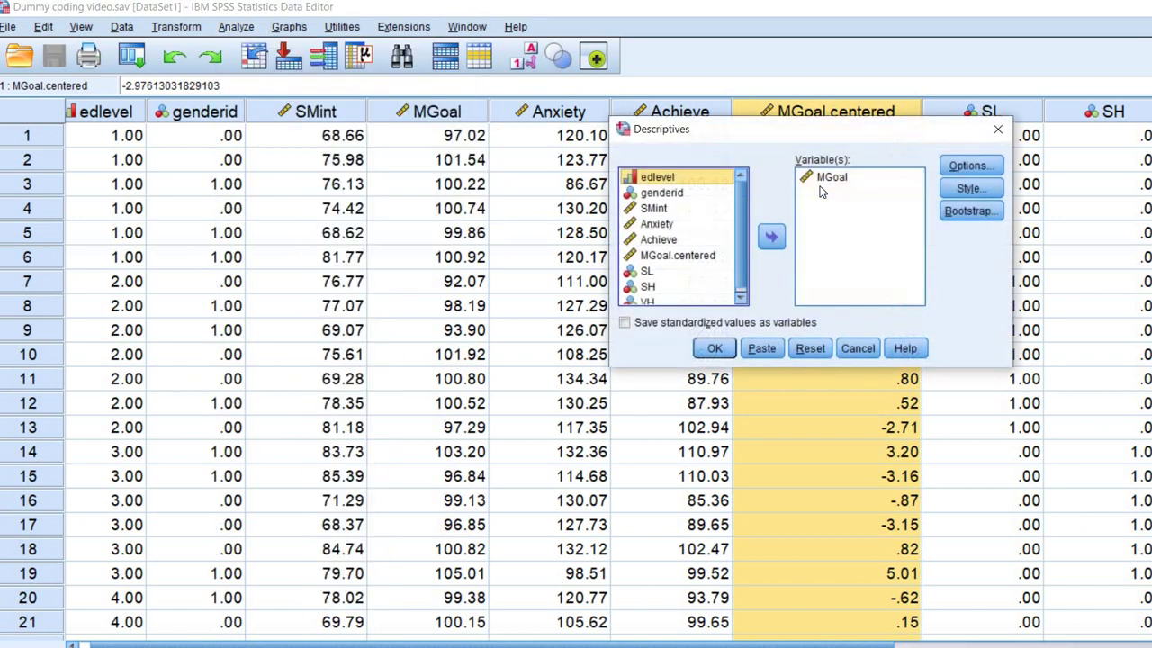
pyautogui.click(828, 220)
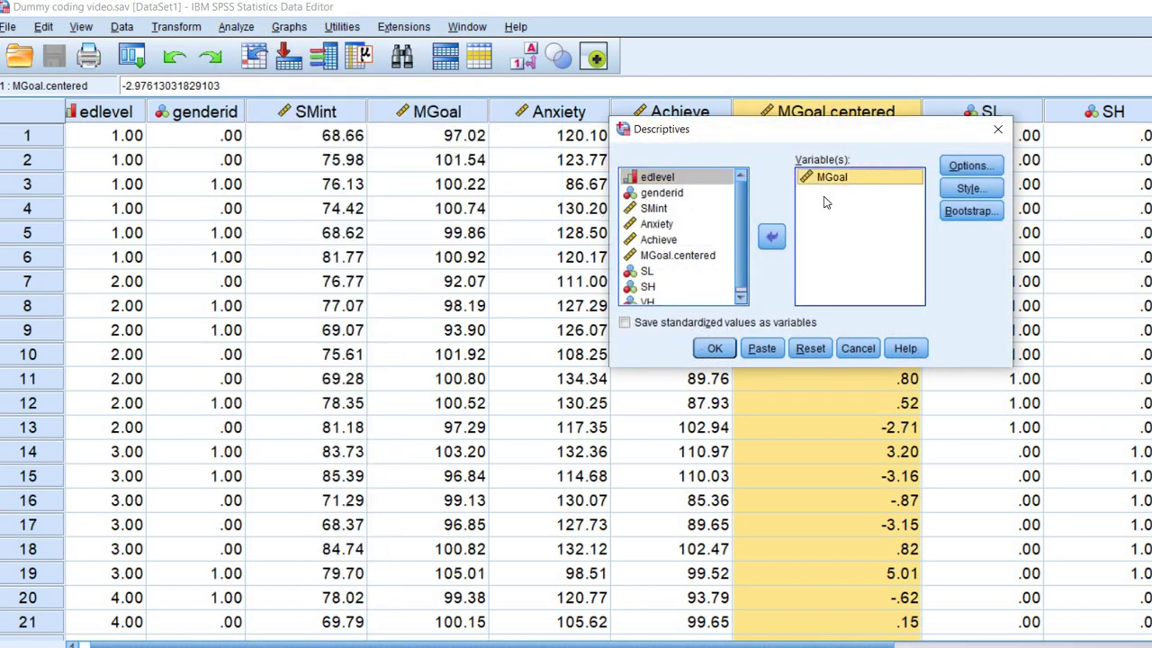
pyautogui.click(713, 349)
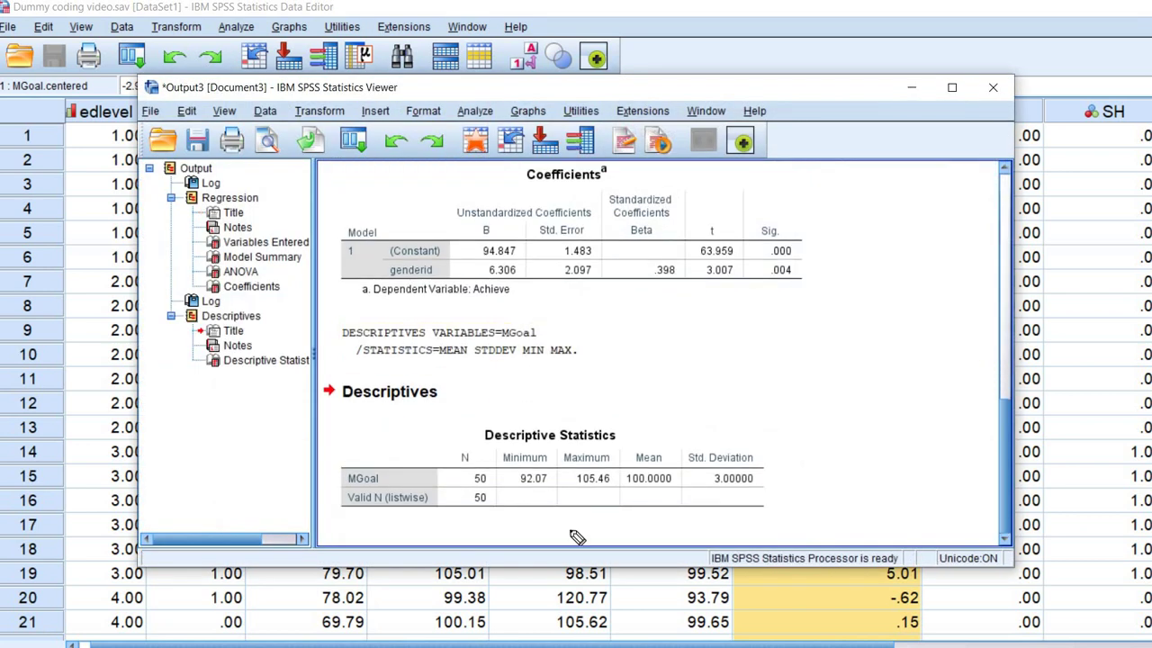
pyautogui.moveTo(630, 497)
pyautogui.mouseDown()
pyautogui.moveTo(660, 508)
pyautogui.moveTo(643, 465)
pyautogui.moveTo(630, 497)
pyautogui.mouseUp()
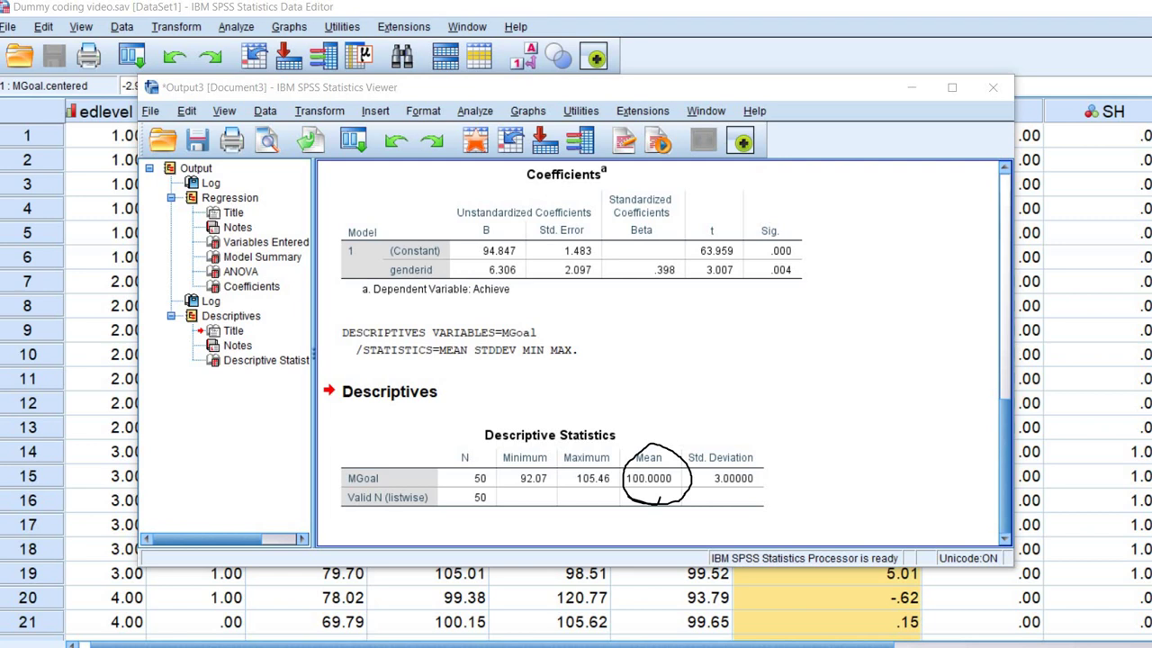
pyautogui.press('Escape')
# Compute MGoal.centered as MGoal-100, overwriting the existing variable
pyautogui.click(23, 56)
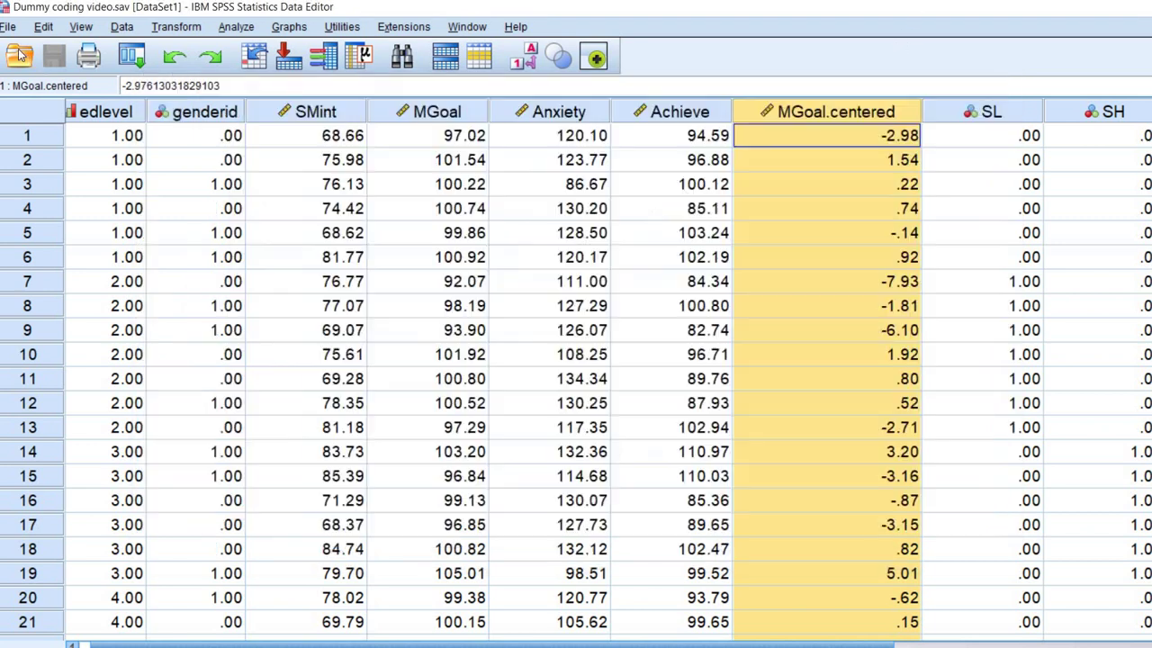
pyautogui.click(176, 27)
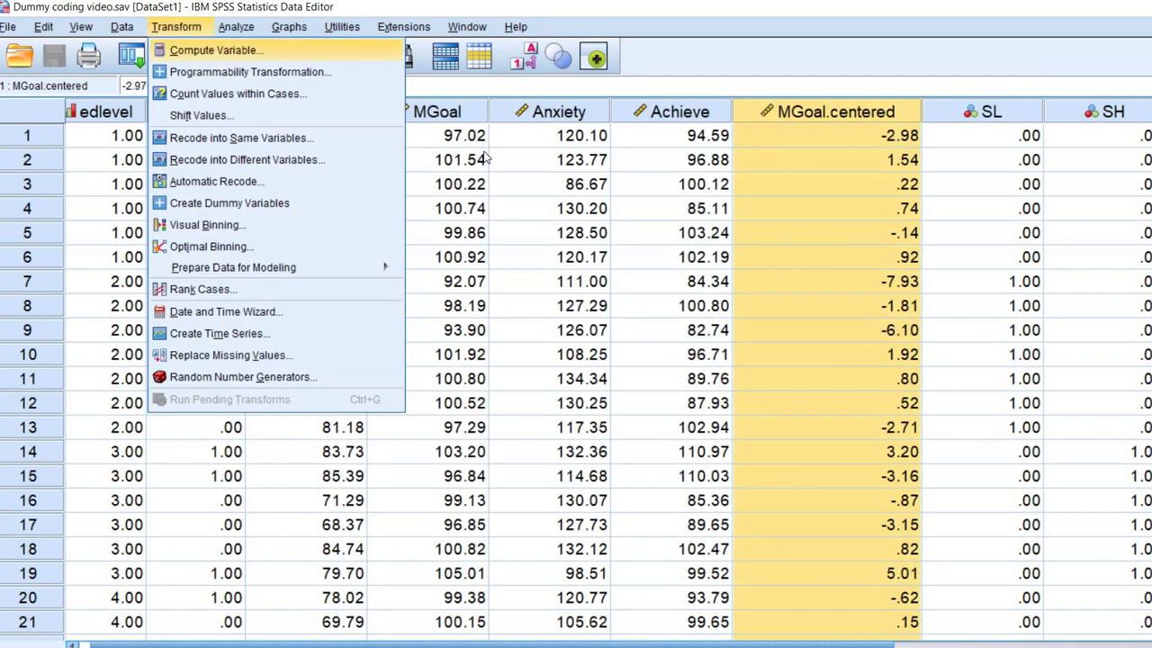
pyautogui.click(213, 50)
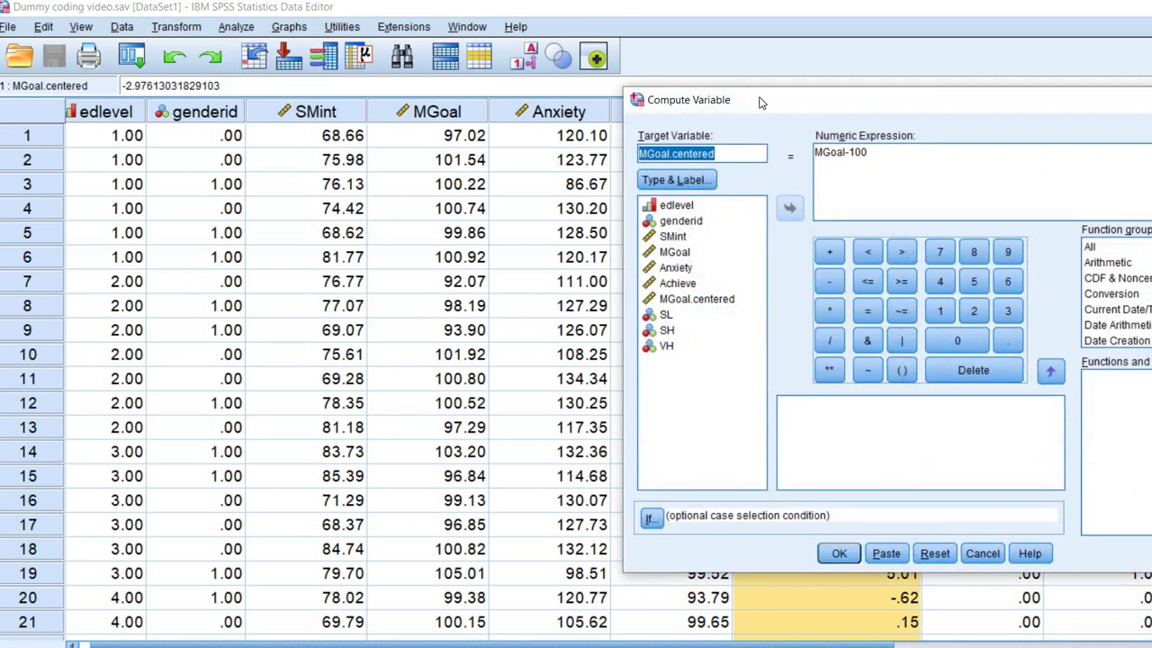
pyautogui.moveTo(754, 101); pyautogui.dragTo(662, 55)
pyautogui.click(548, 107)
pyautogui.doubleClick(547, 107)
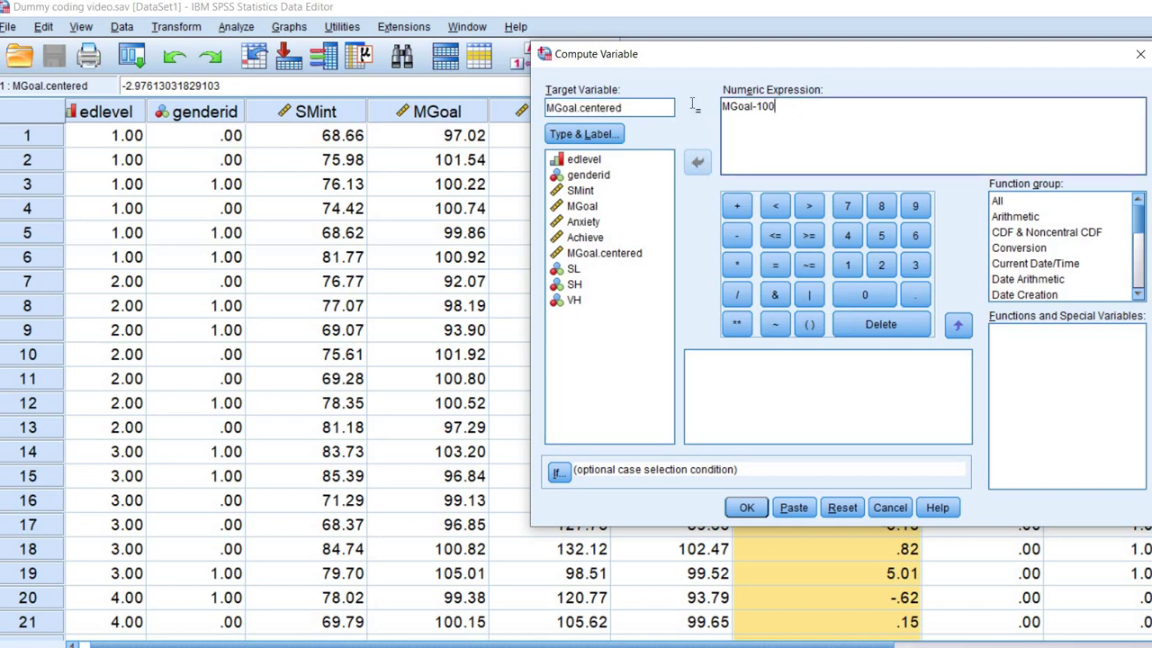
pyautogui.moveTo(775, 106); pyautogui.dragTo(723, 106)
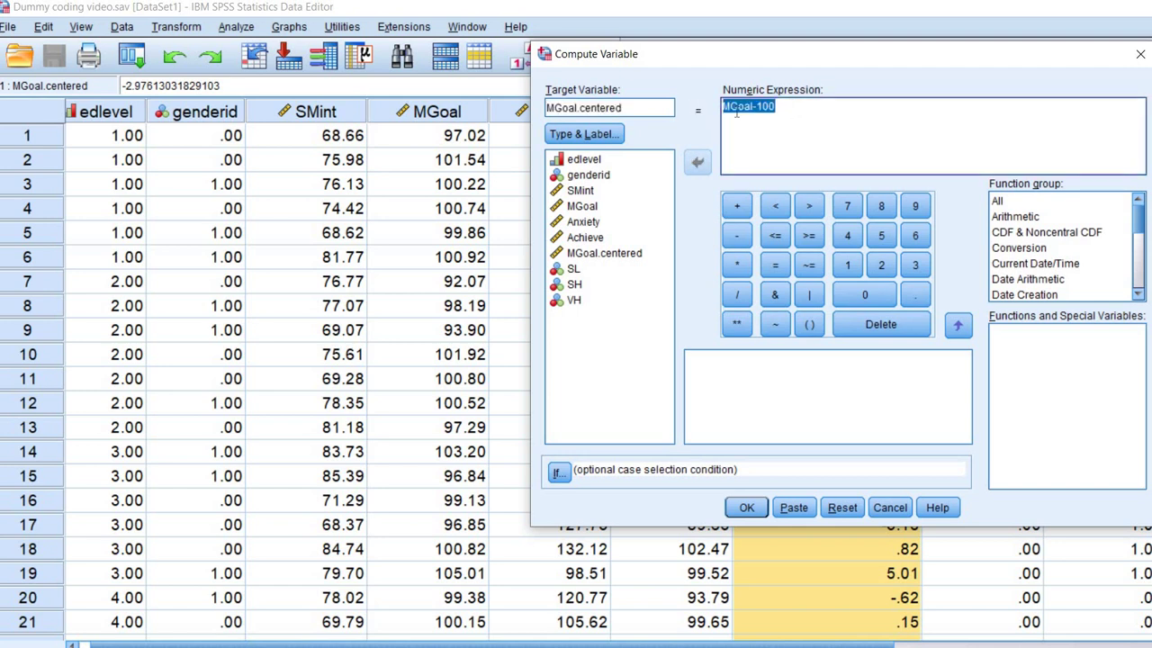
pyautogui.click(746, 507)
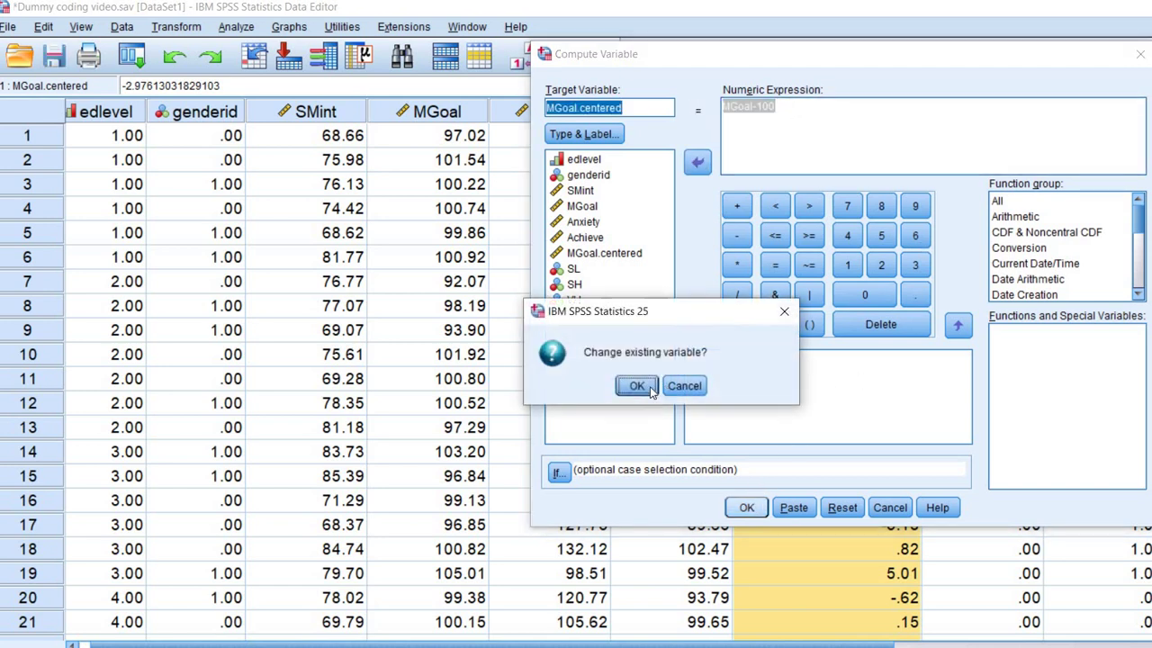
pyautogui.click(636, 386)
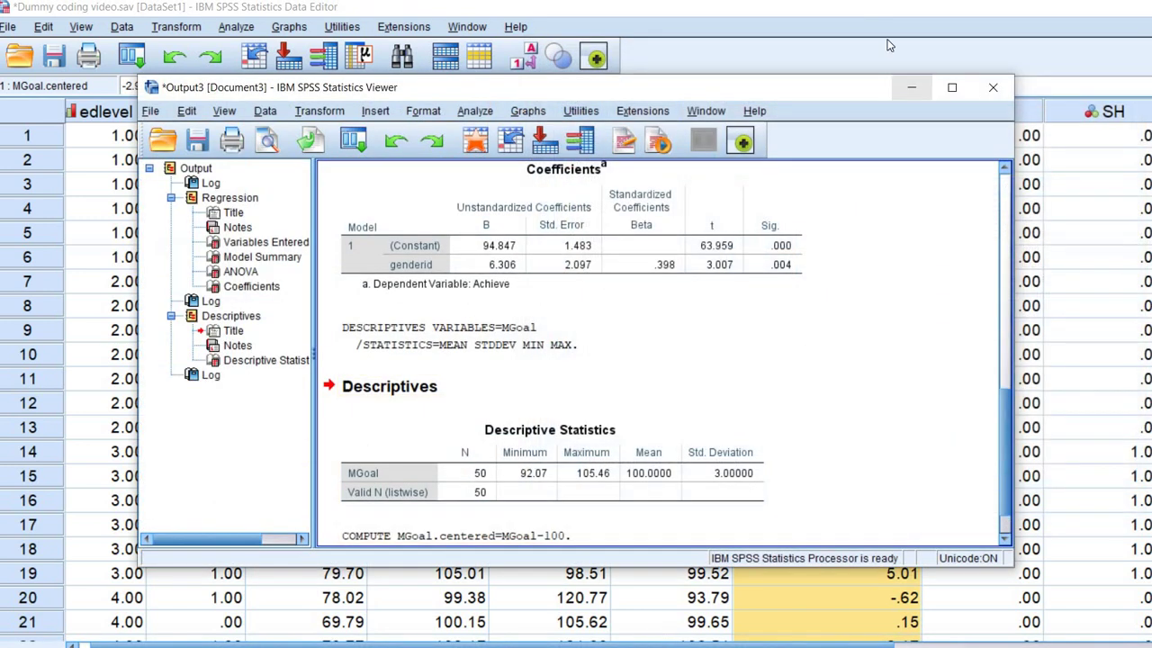
# Run a linear regression with Achieve as the dependent variable and genderid and MGoal.centered as the independent variables
pyautogui.hotkey('alt', 'Tab')
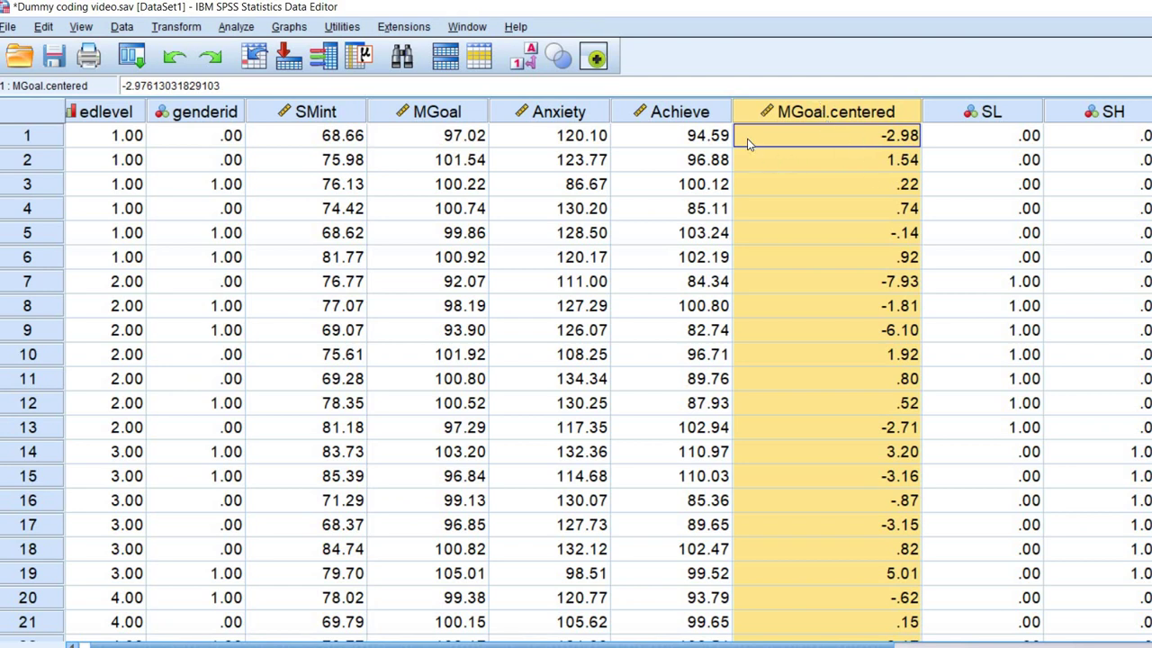
pyautogui.click(239, 28)
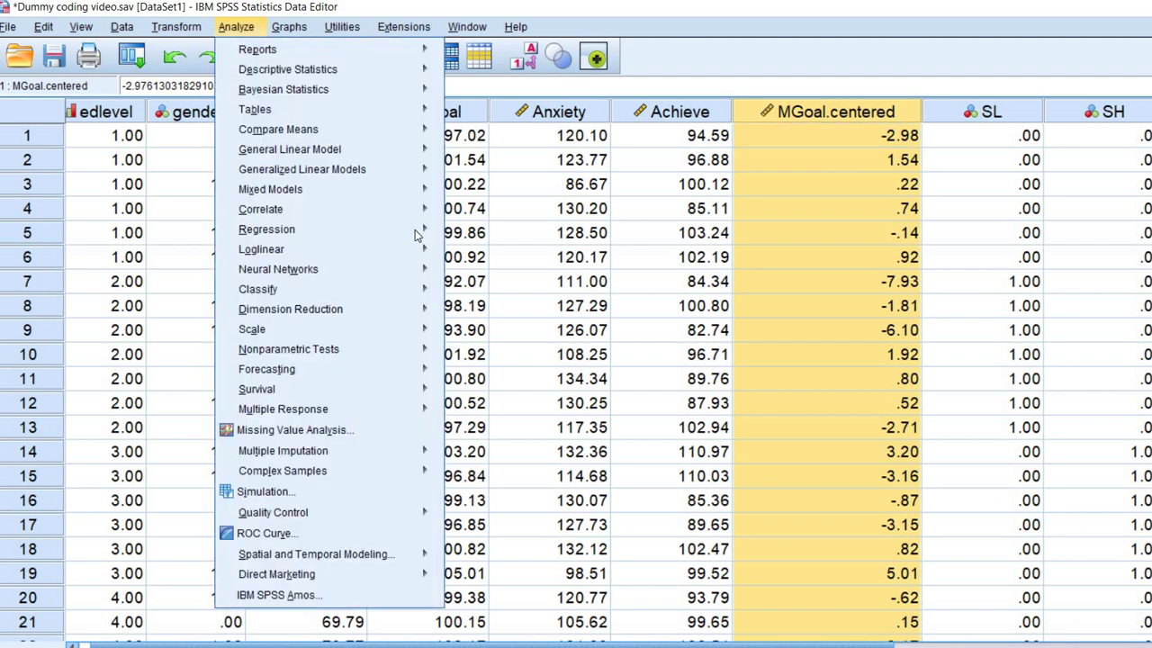
pyautogui.moveTo(415, 230)
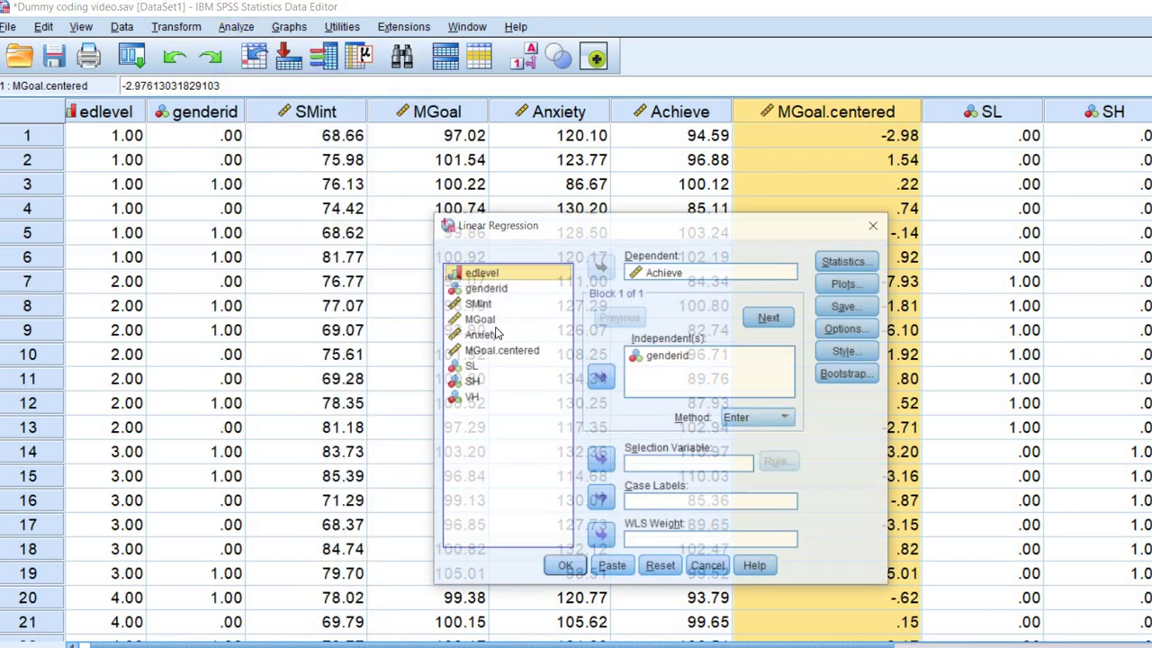
pyautogui.click(655, 278)
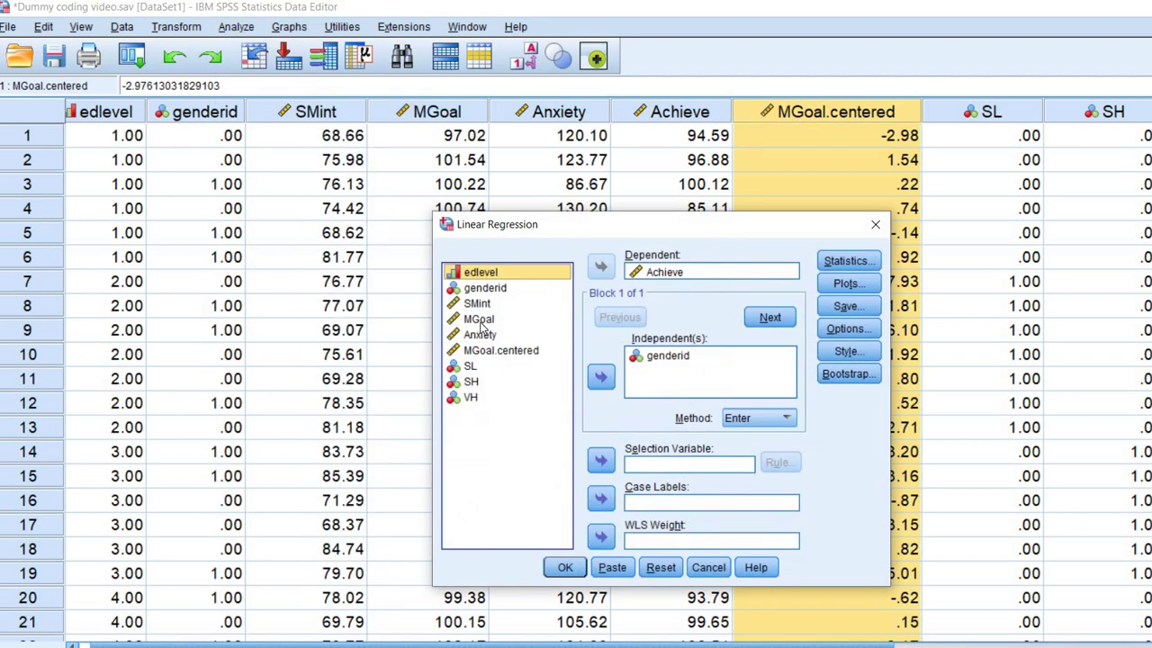
pyautogui.click(481, 320)
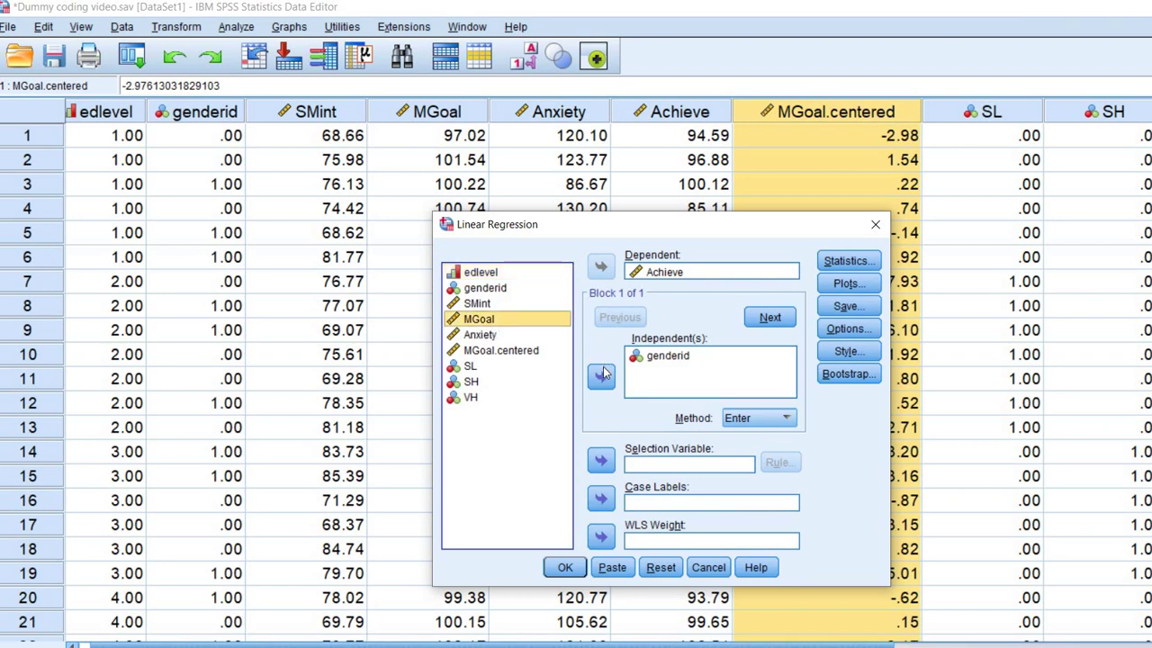
pyautogui.click(602, 373)
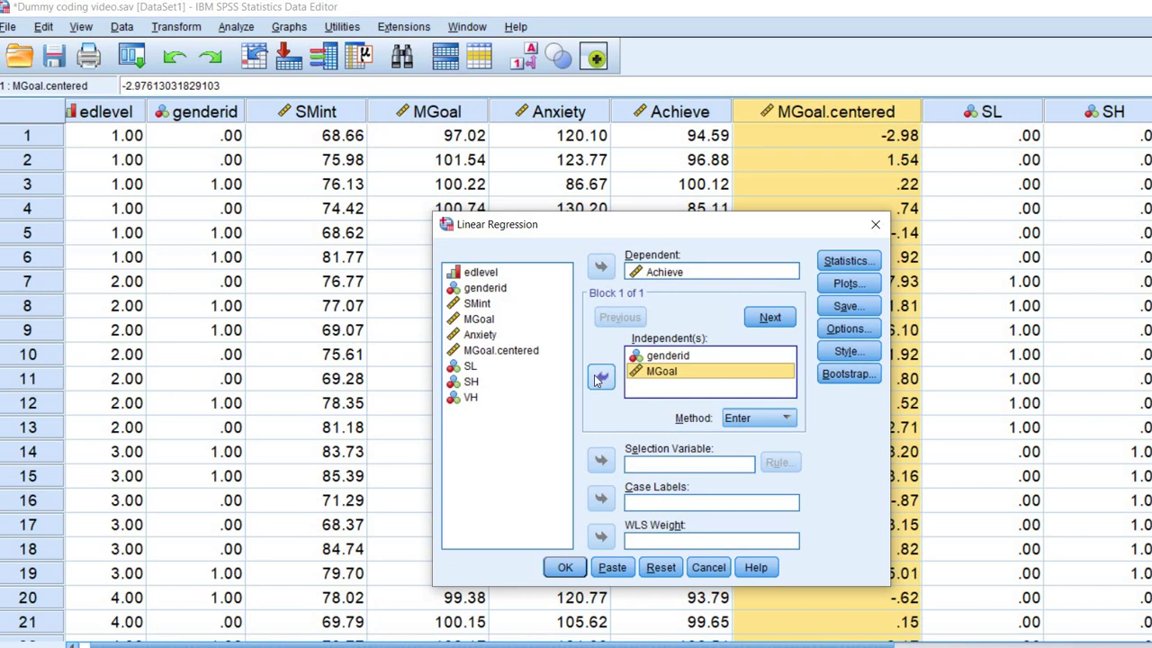
pyautogui.click(529, 360)
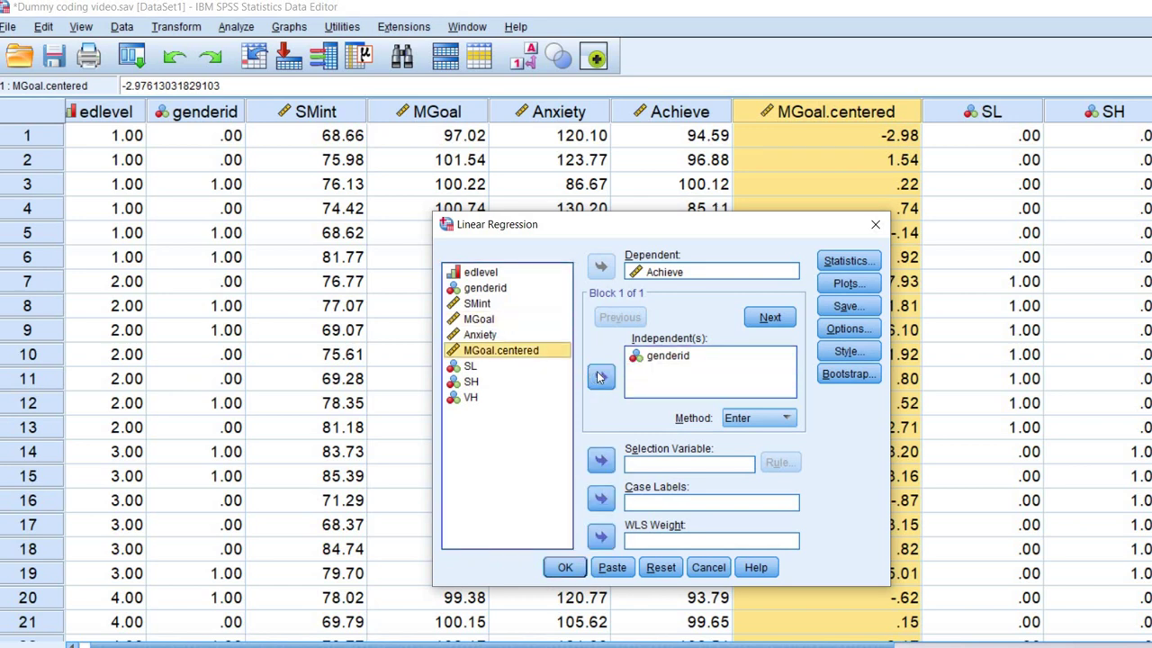
pyautogui.click(601, 376)
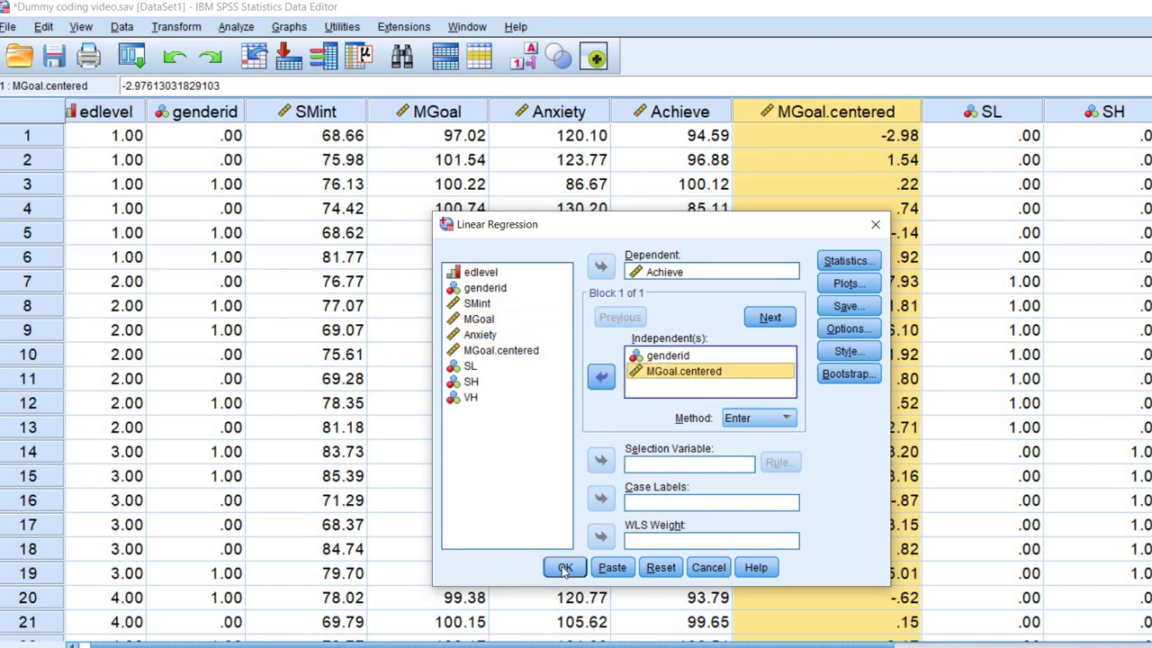
pyautogui.press('Return')
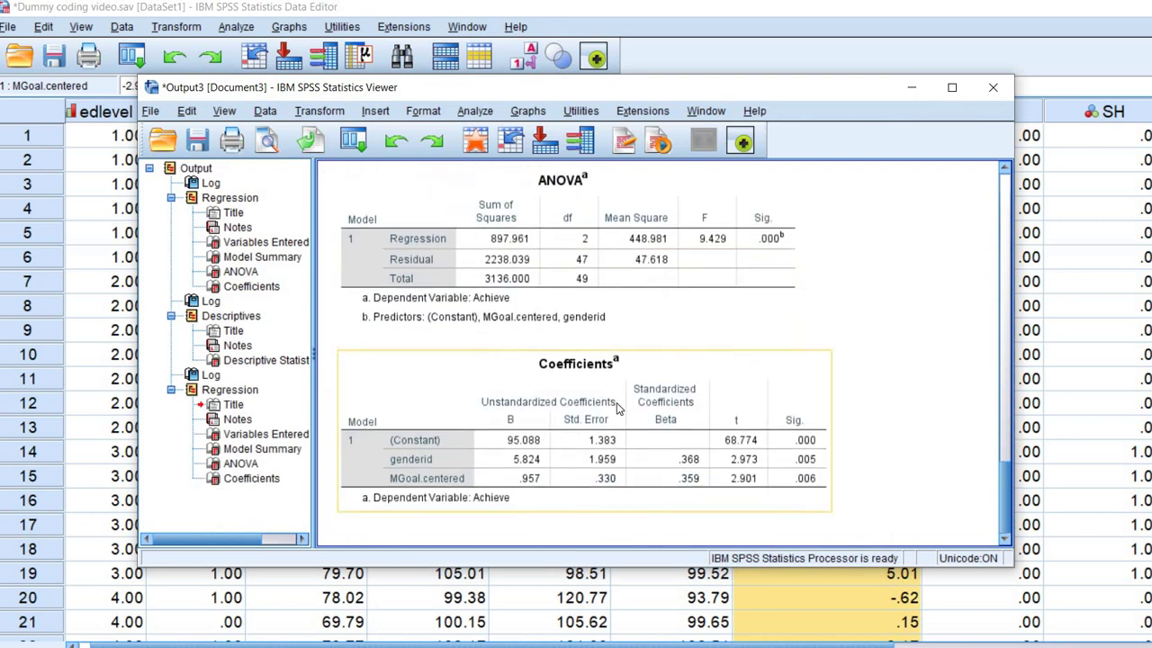
# Review the new Model Summary and ANOVA tables, and examine the B and Std. Error columns of the Coefficients table
pyautogui.scroll(5, 617, 409)
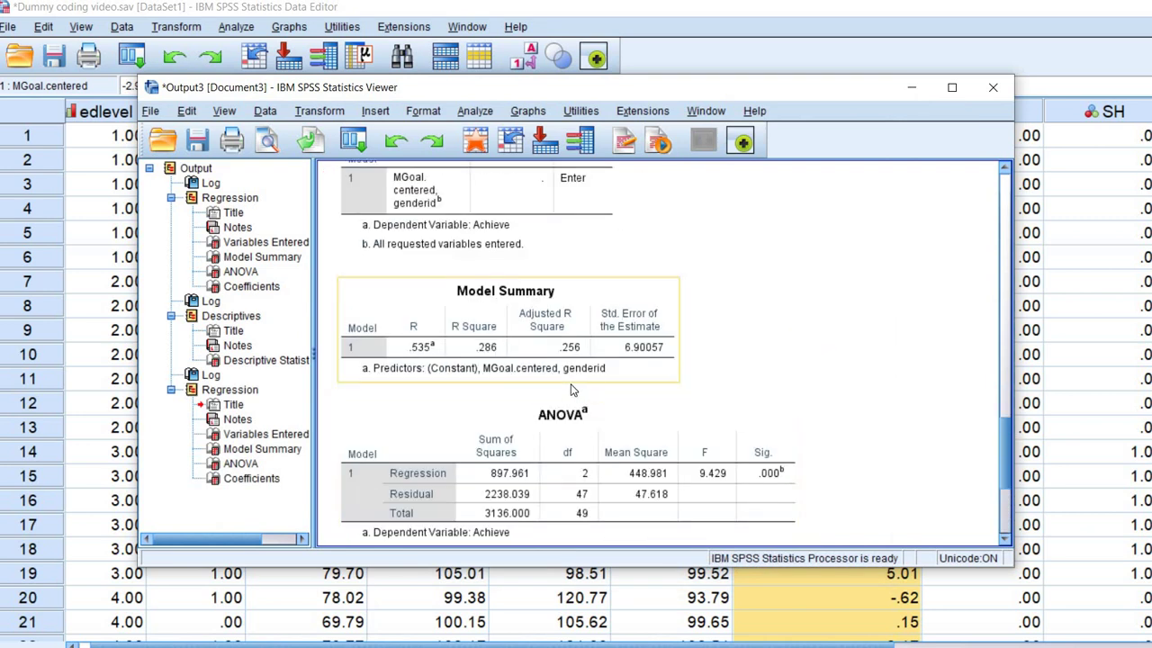
pyautogui.scroll(-2, 576, 391)
pyautogui.scroll(-3, 1105, 292)
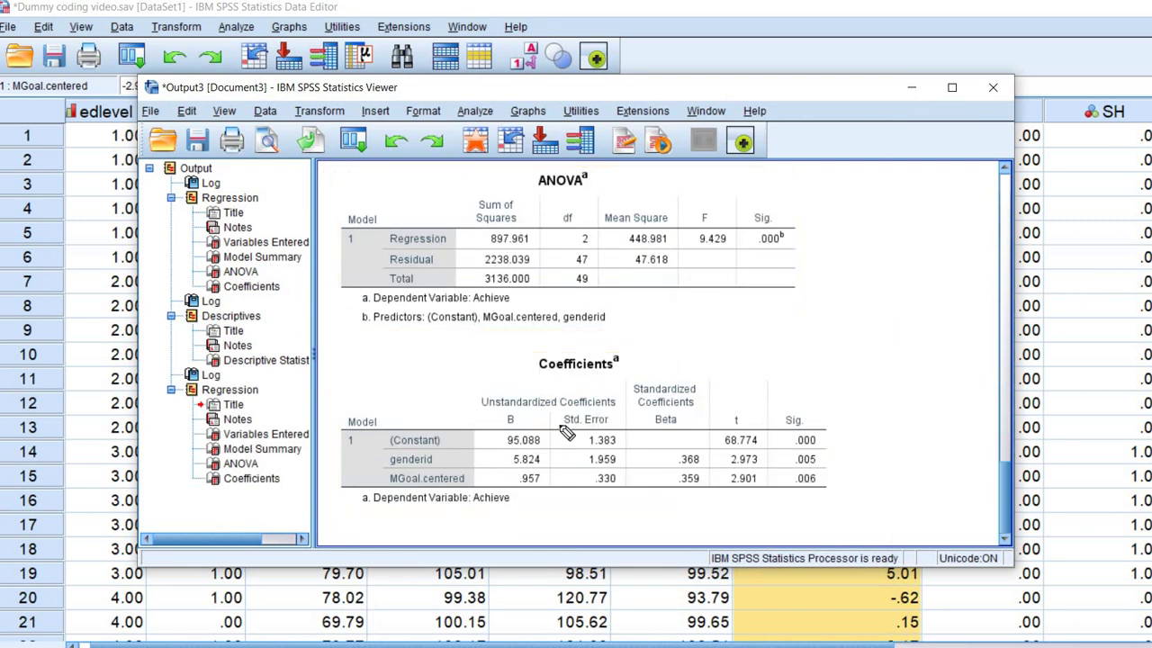
pyautogui.moveTo(554, 423)
pyautogui.mouseDown()
pyautogui.moveTo(493, 493)
pyautogui.moveTo(544, 429)
pyautogui.mouseUp()
pyautogui.moveTo(623, 419)
pyautogui.mouseDown()
pyautogui.moveTo(569, 472)
pyautogui.moveTo(641, 421)
pyautogui.mouseUp()
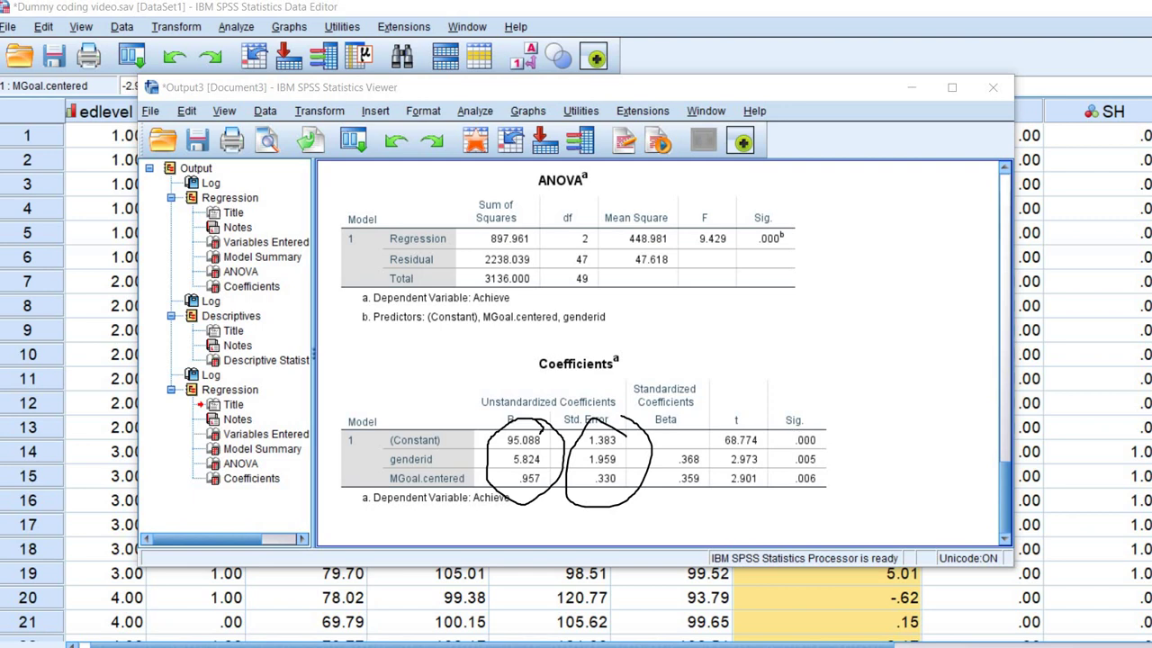
# Clear the output annotations, switch to the Notepad notes and select the coefficients table for the model with MGoal.centered
pyautogui.press('Escape')
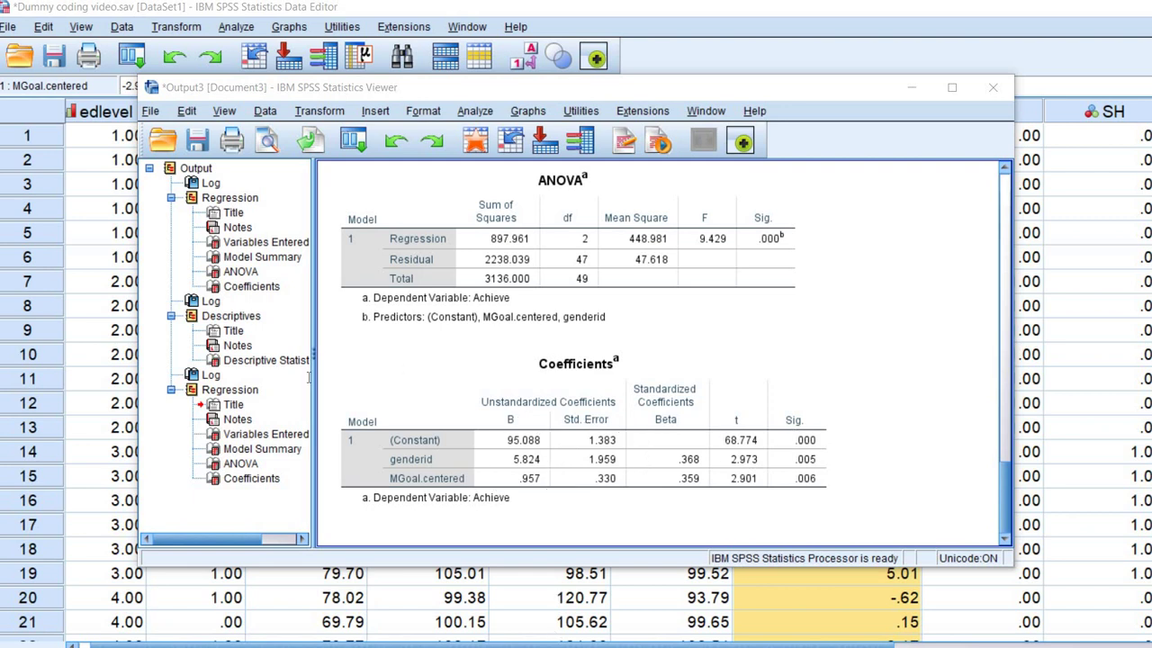
pyautogui.hotkey('alt', 'Tab')
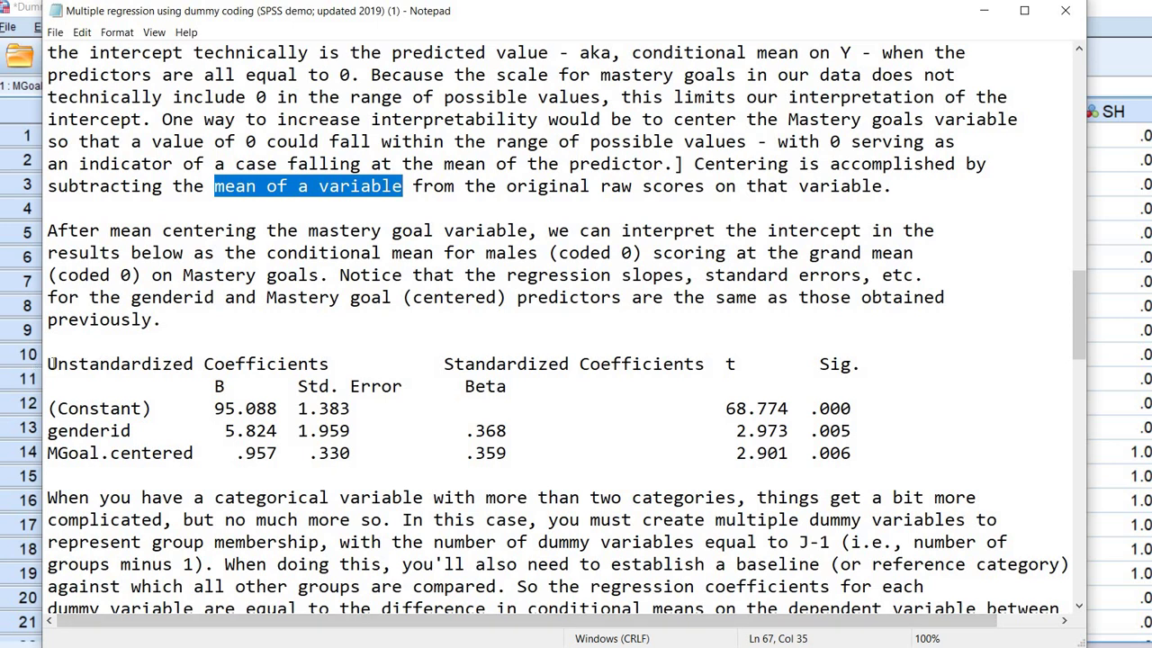
pyautogui.click(48, 364)
pyautogui.keyDown('shift'); pyautogui.click(765, 453); pyautogui.keyUp('shift')
pyautogui.hotkey('shift', 'Right')
pyautogui.hotkey('shift', 'Right')
pyautogui.hotkey('shift', 'Right')
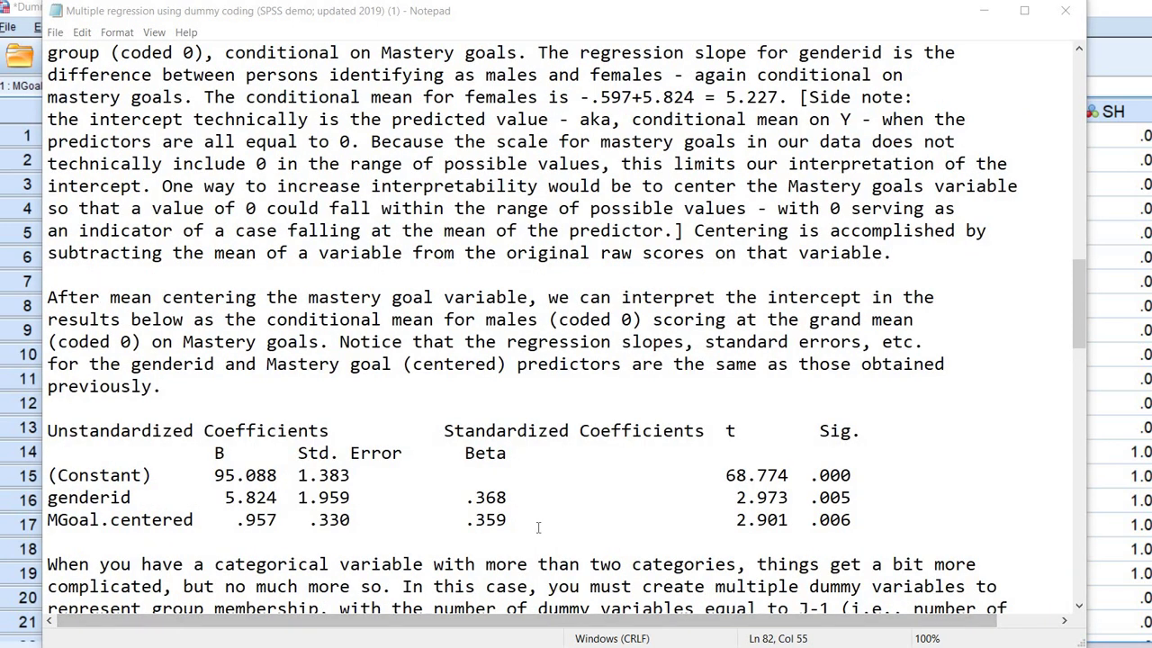
# Compare the constants of the centered and uncentered models in the notes, and highlight the B values of the centered model
pyautogui.scroll(1, 336, 589)
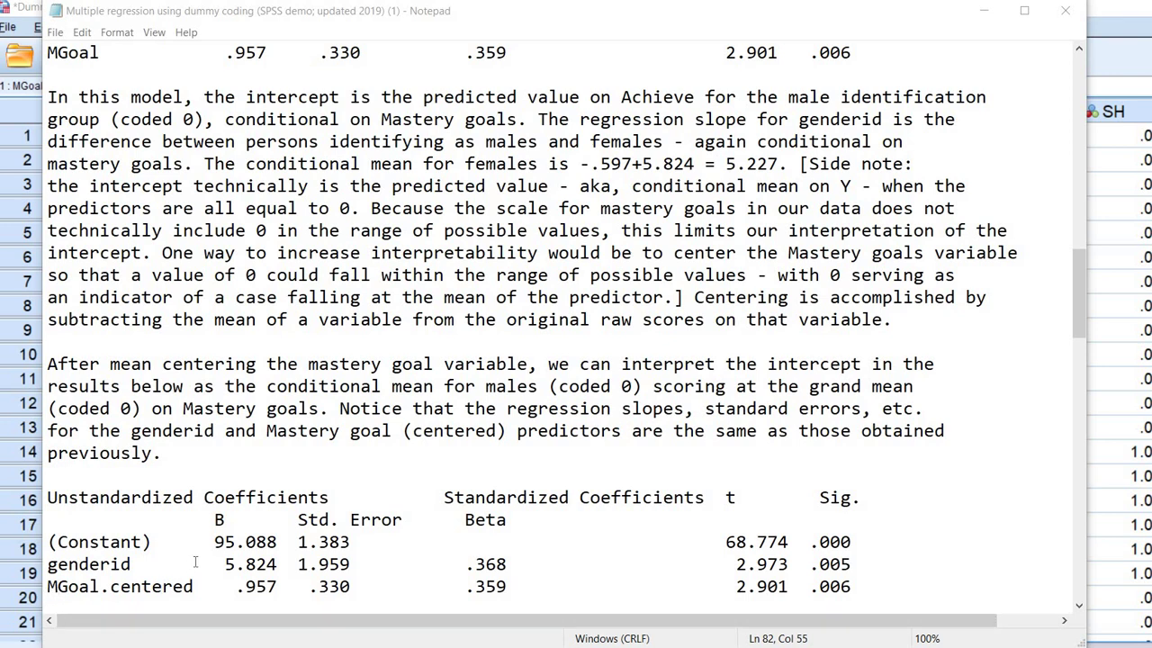
pyautogui.moveTo(214, 541); pyautogui.dragTo(309, 545)
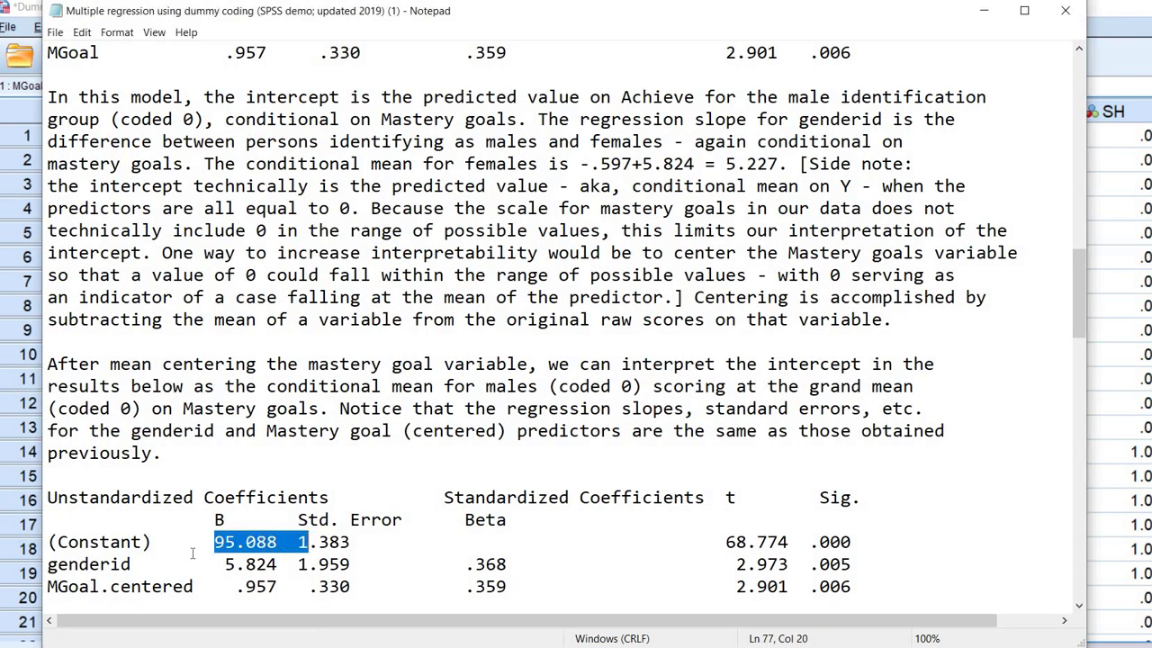
pyautogui.scroll(5, 345, 501)
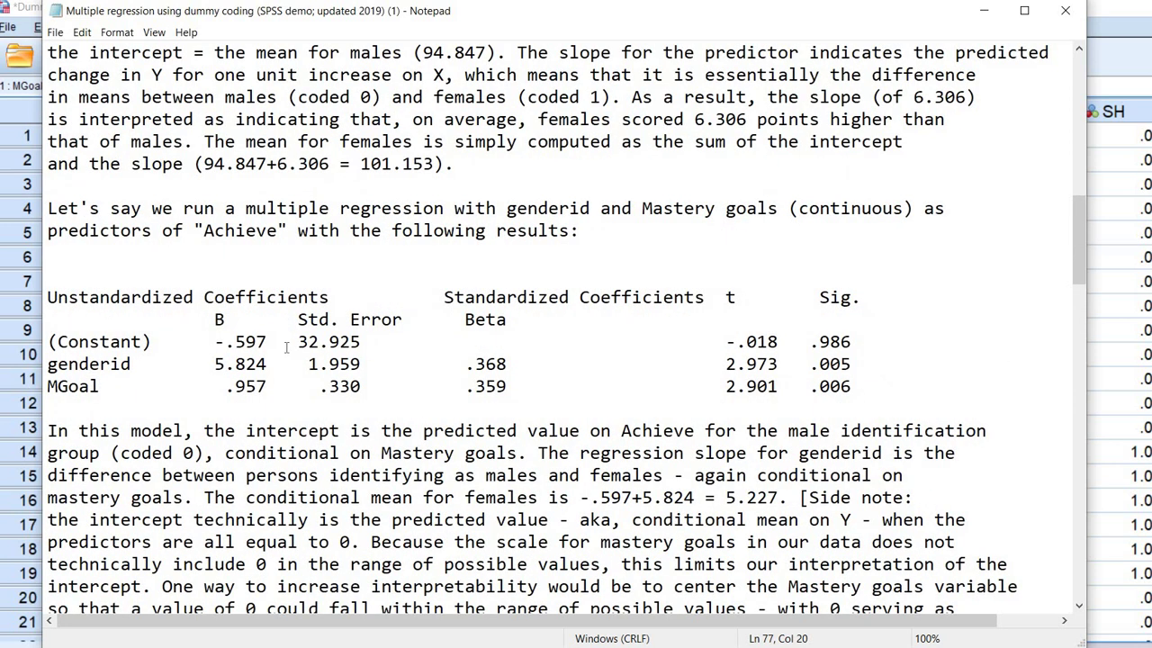
pyautogui.moveTo(203, 342); pyautogui.dragTo(297, 342)
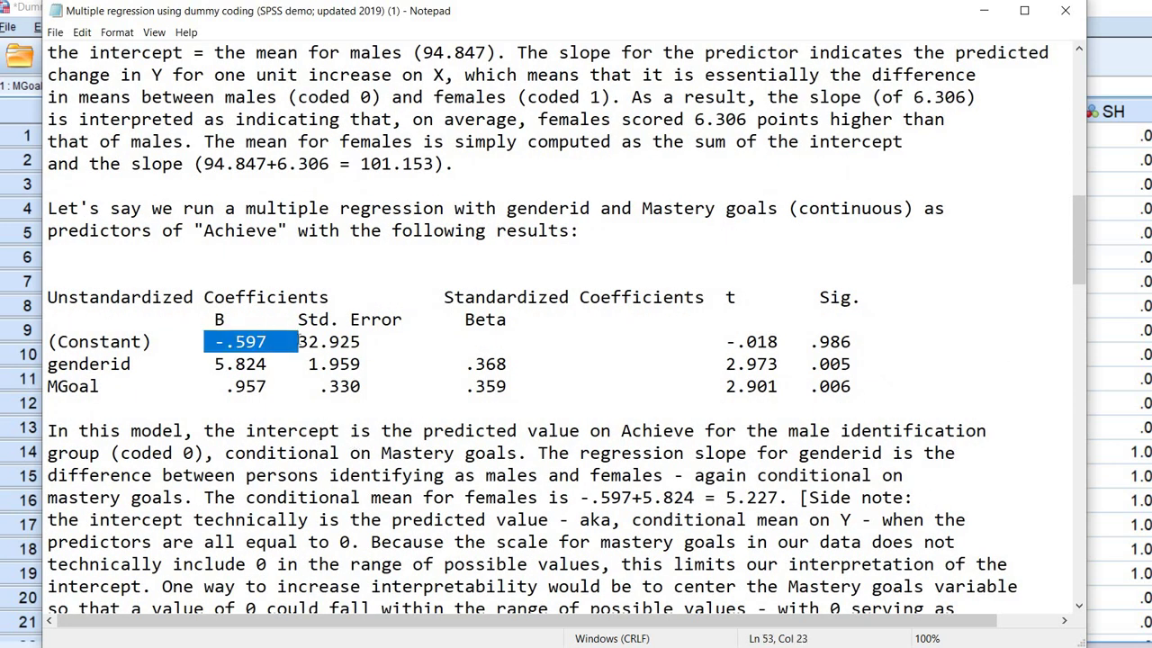
pyautogui.scroll(-5, 345, 368)
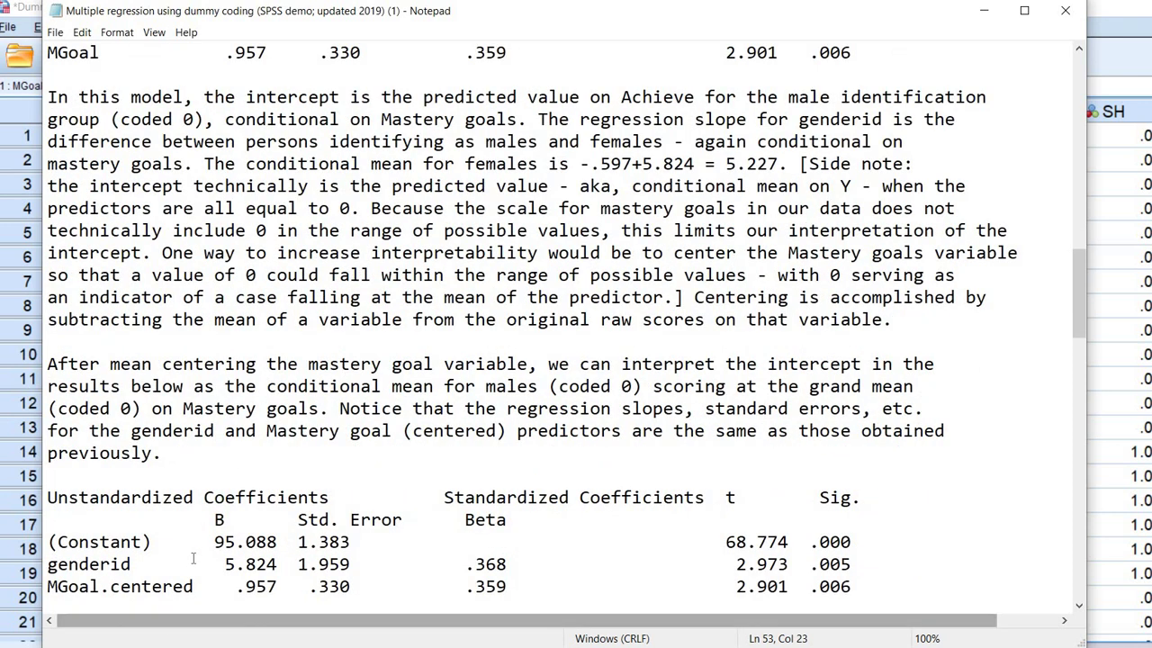
pyautogui.doubleClick(235, 538)
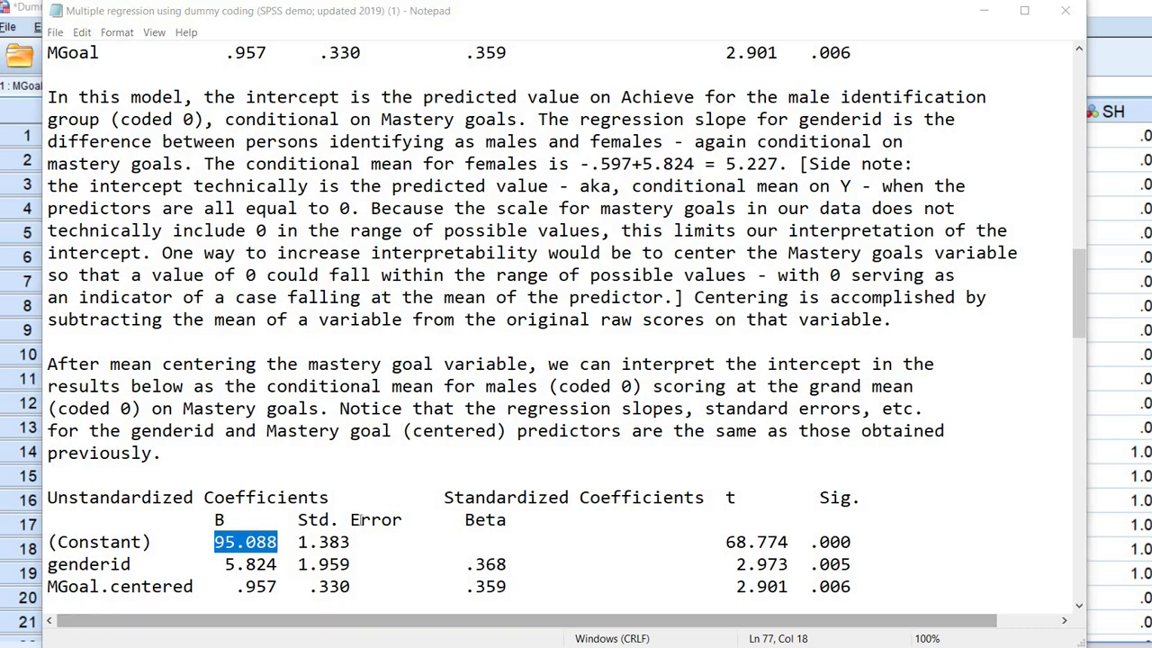
pyautogui.moveTo(214, 565); pyautogui.dragTo(278, 586)
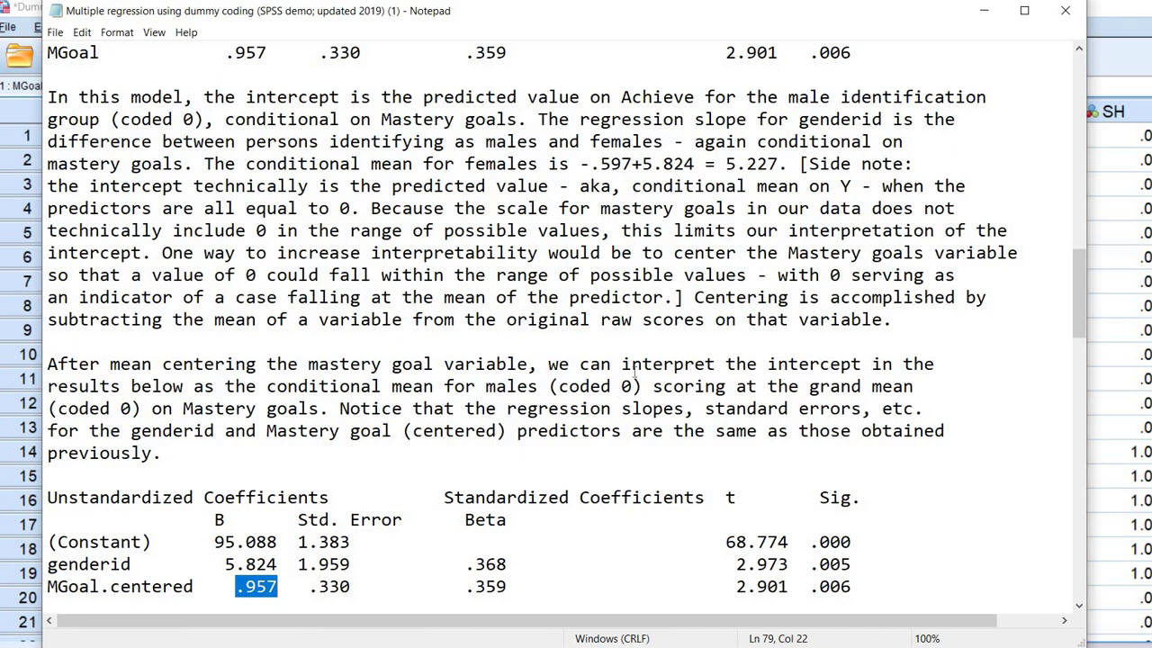
# Read the notes on categorical predictors with more than two categories, continuing to the Education level example
pyautogui.scroll(4, 618, 387)
pyautogui.scroll(-6, 657, 409)
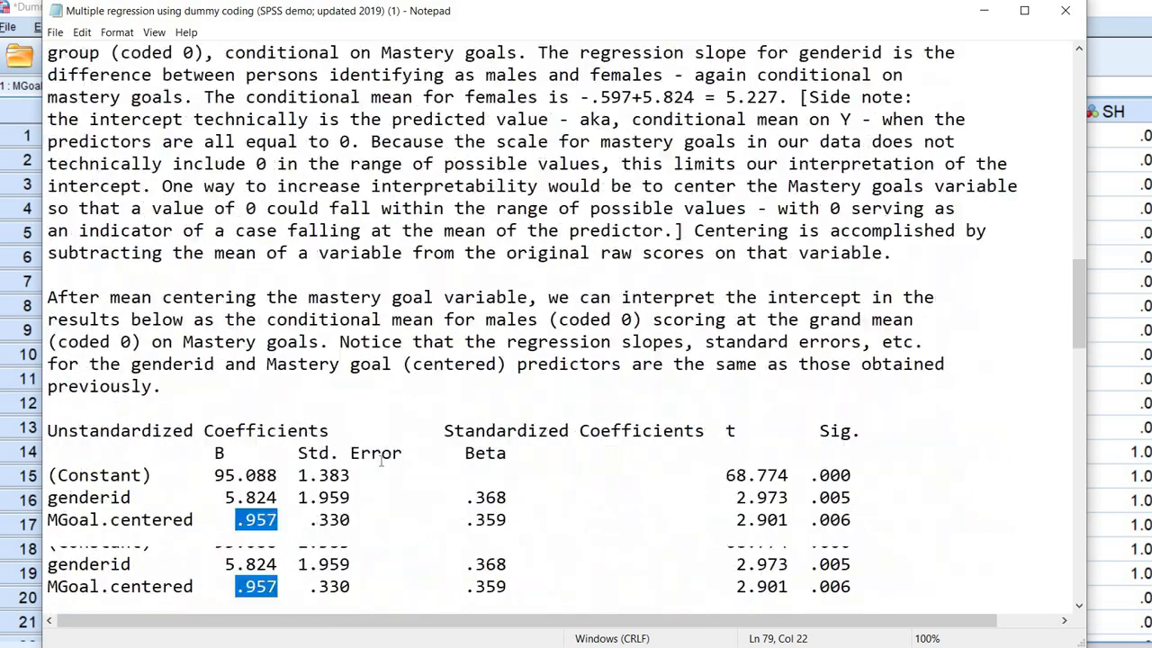
pyautogui.press('Down')
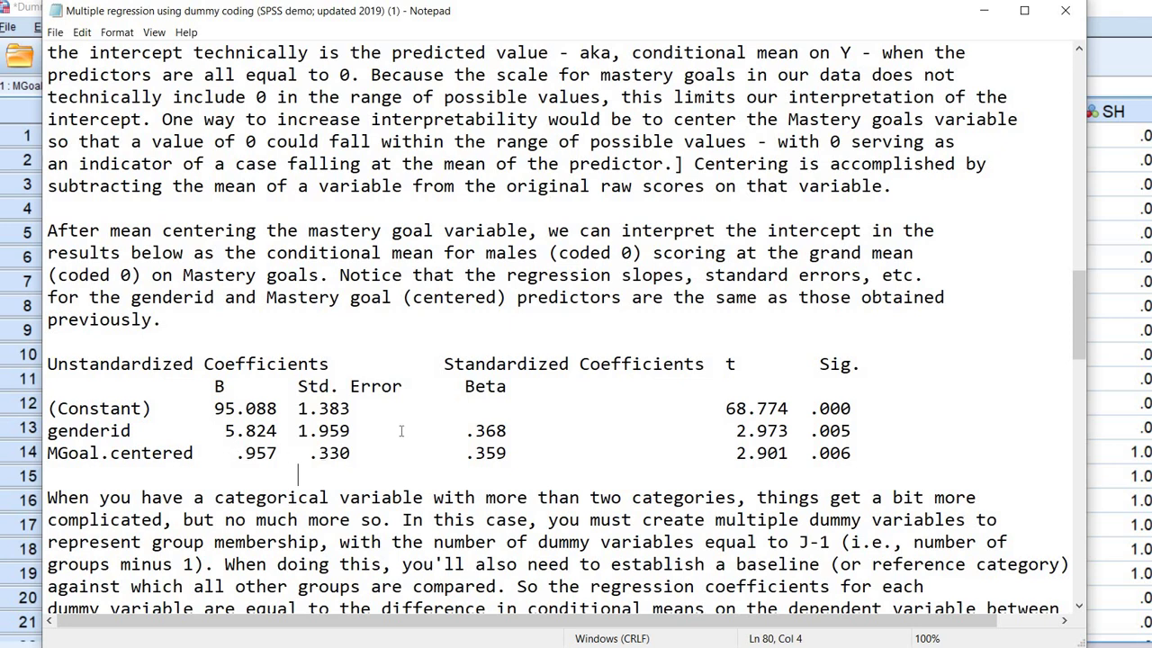
pyautogui.scroll(-3, 405, 428)
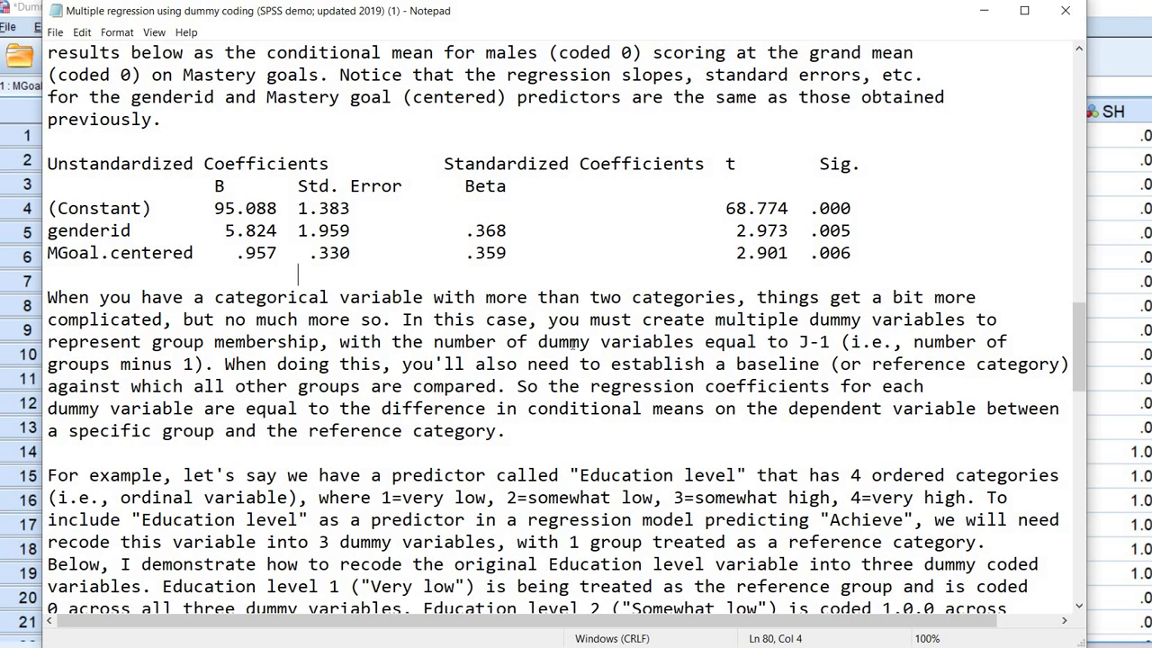
pyautogui.scroll(-1, 573, 349)
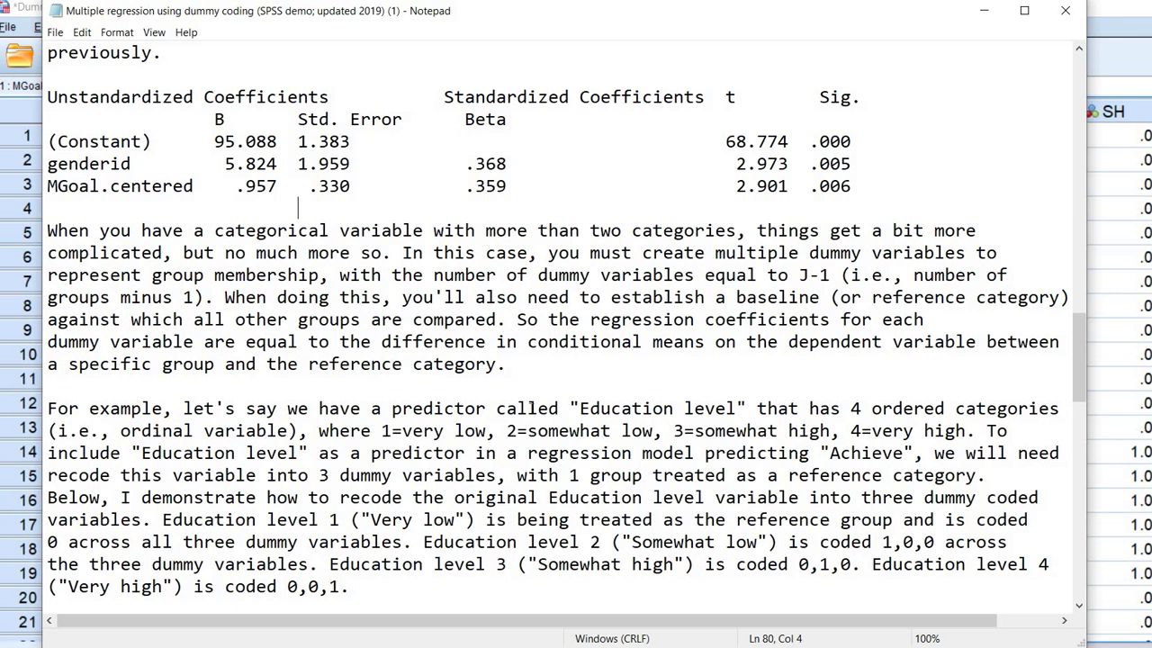
pyautogui.scroll(-3, 525, 423)
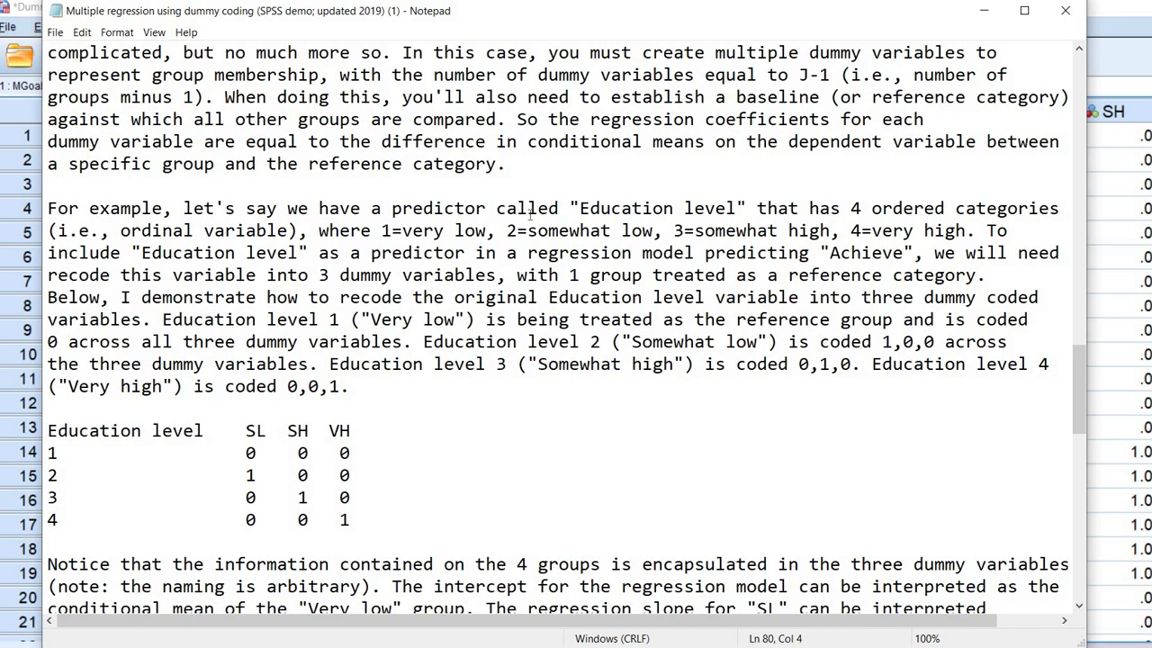
# Highlight the passages on the Education level categories, the 3 dummy variables, and the coding of levels 1 and 2
pyautogui.moveTo(391, 231); pyautogui.dragTo(976, 230)
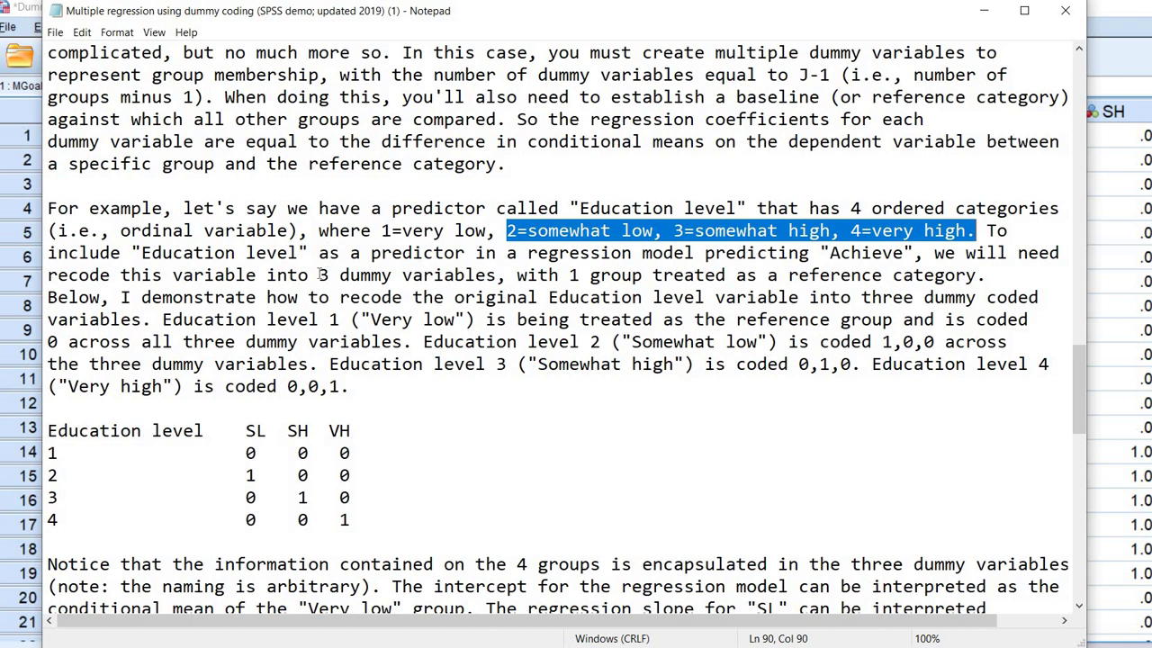
pyautogui.moveTo(319, 275); pyautogui.dragTo(496, 274)
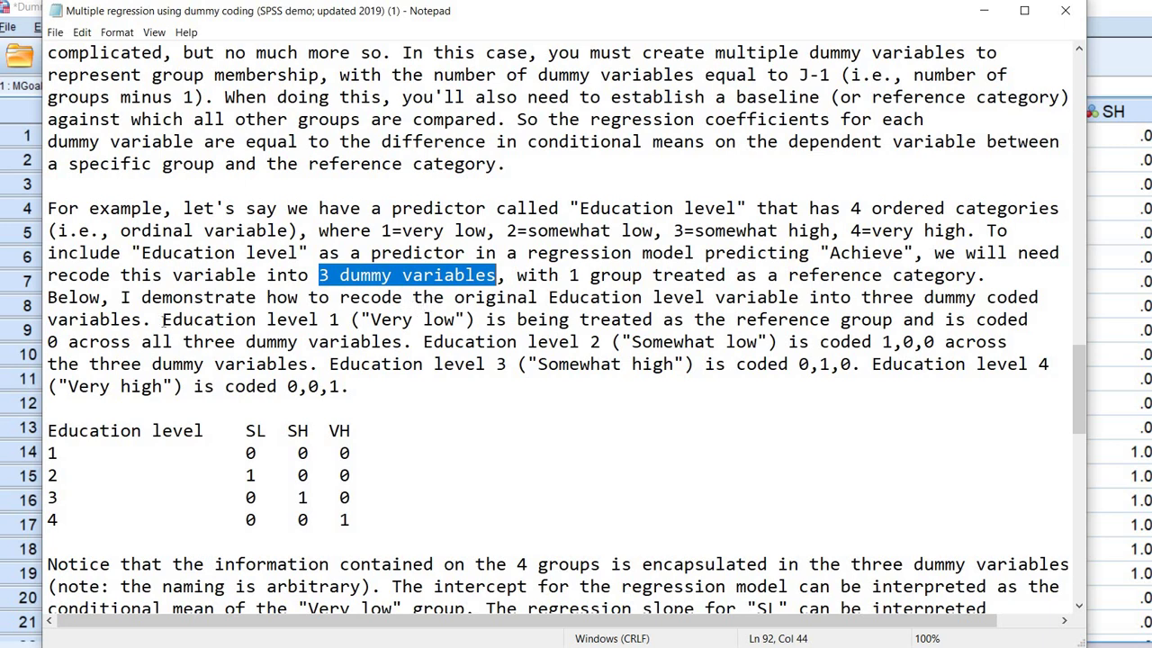
pyautogui.moveTo(162, 319); pyautogui.dragTo(412, 322)
pyautogui.moveTo(635, 302); pyautogui.dragTo(455, 344)
pyautogui.scroll(-3, 441, 314)
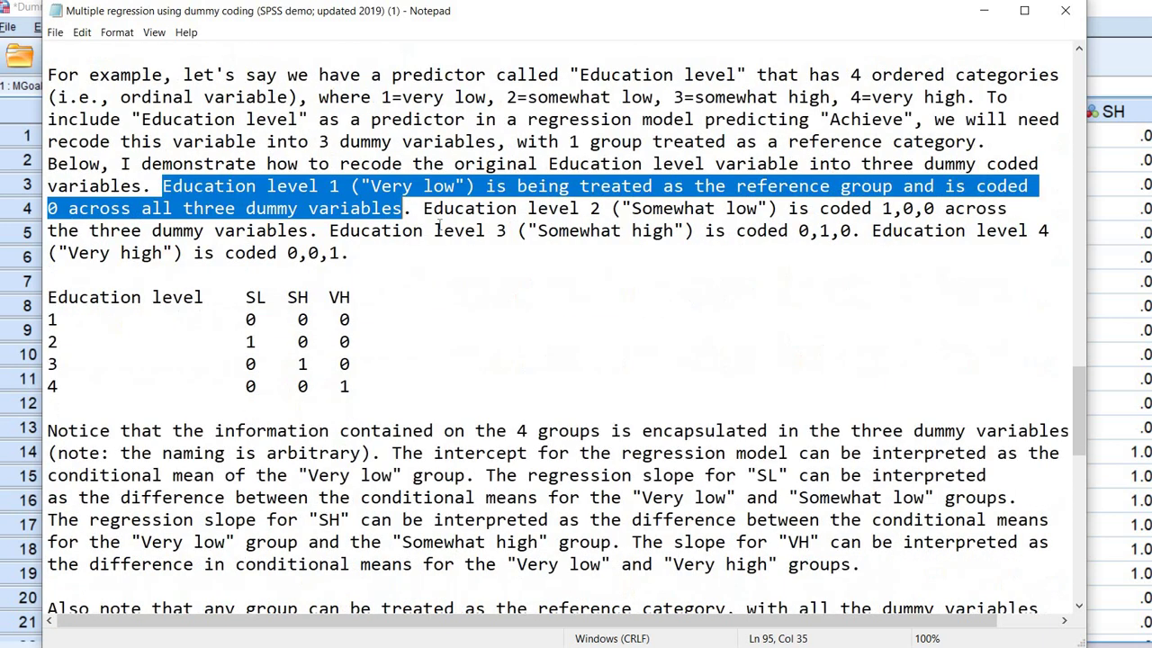
pyautogui.moveTo(423, 141); pyautogui.dragTo(357, 161)
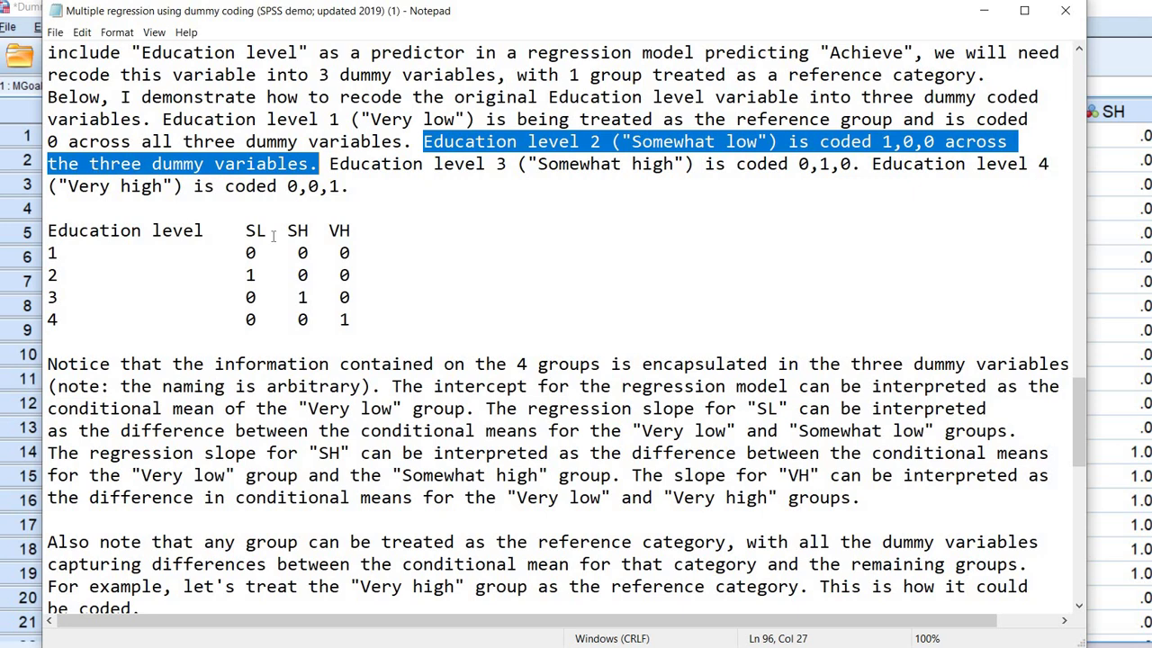
# Highlight the Education level heading, its first level, and the SL, SH and VH headings of the dummy-coding table in turn
pyautogui.moveTo(48, 230); pyautogui.dragTo(206, 232)
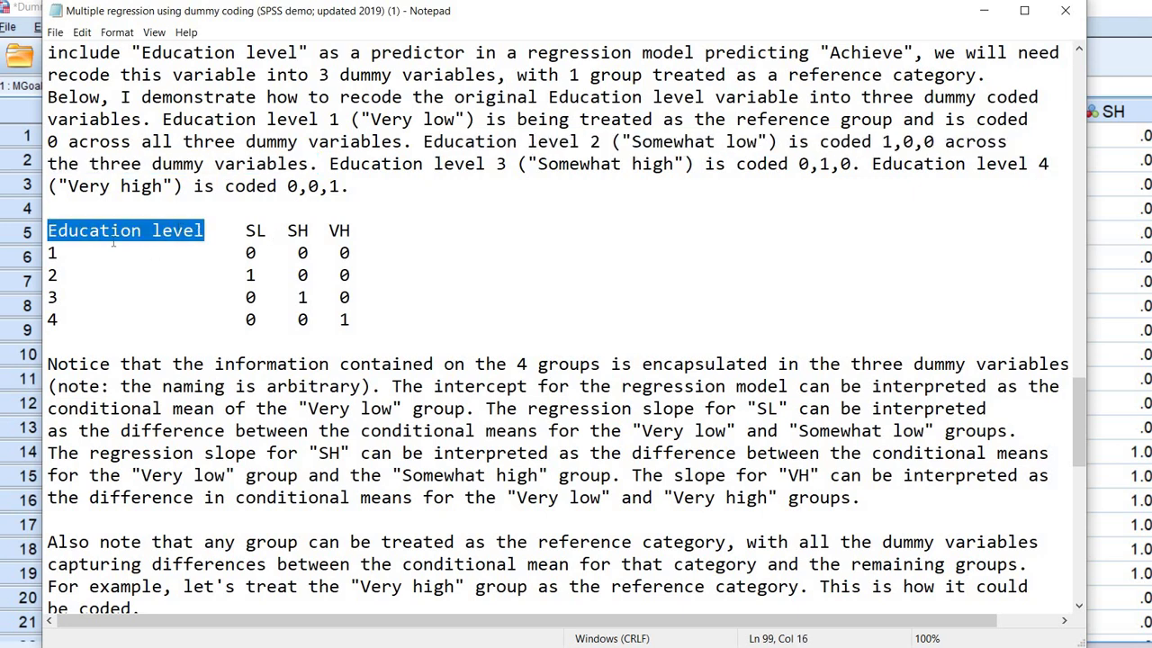
pyautogui.click(52, 253)
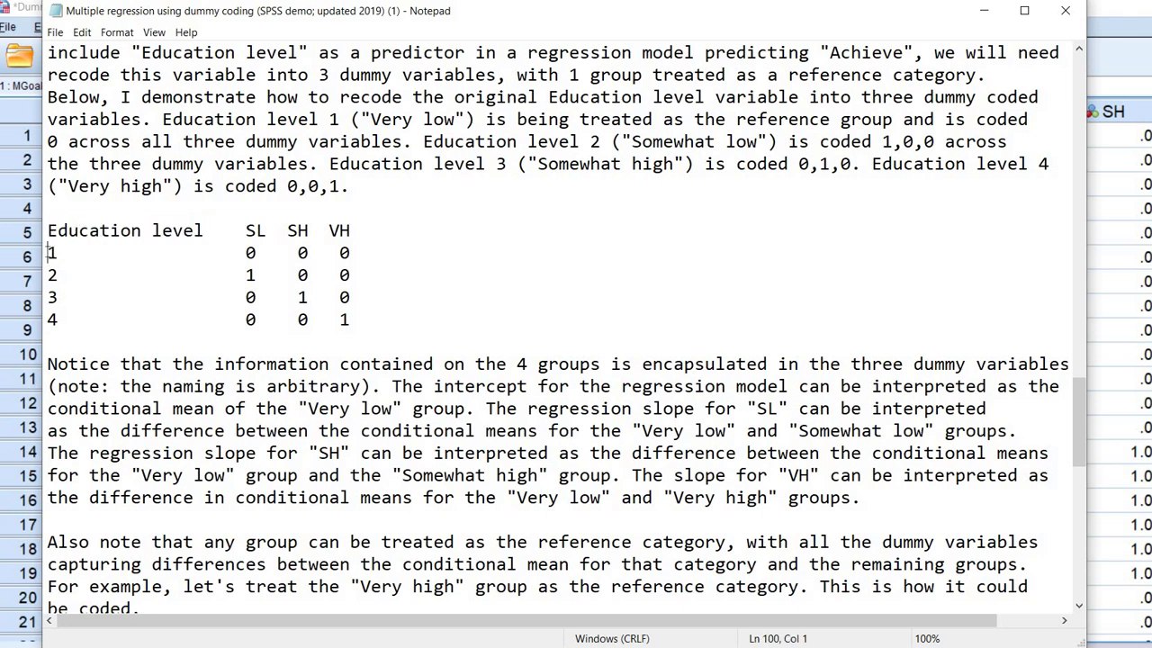
pyautogui.hotkey('shift', 'Right')
pyautogui.moveTo(51, 281); pyautogui.dragTo(37, 281)
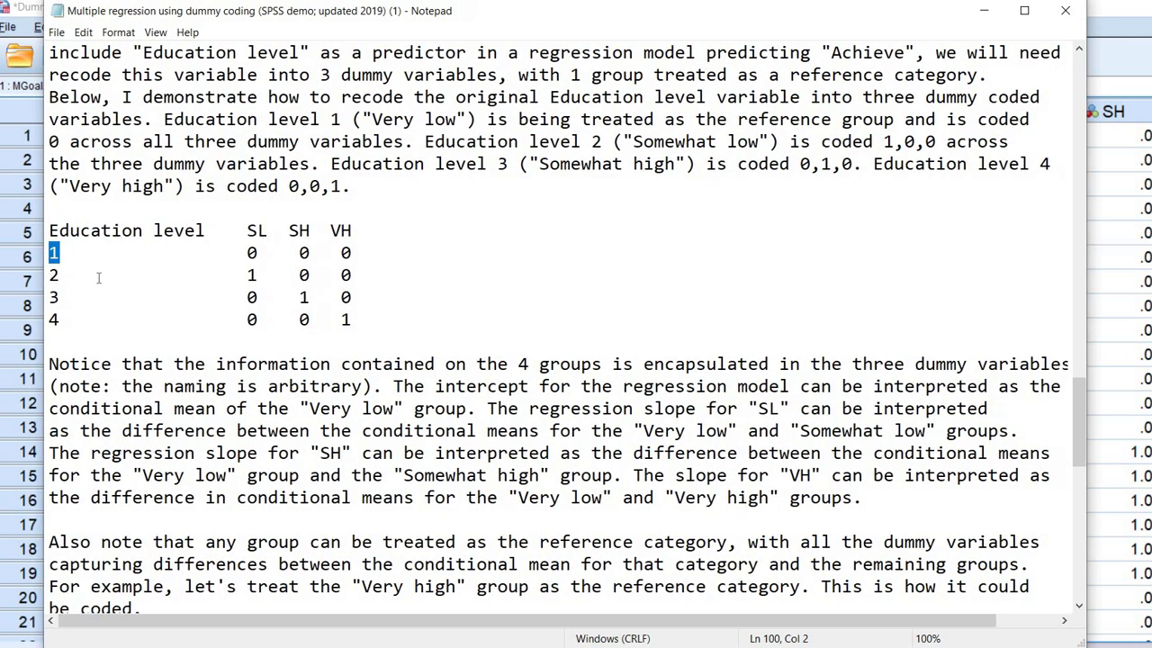
pyautogui.click(249, 231)
pyautogui.hotkey('shift', 'Right')
pyautogui.hotkey('shift', 'Right')
pyautogui.press('Right')
pyautogui.press('Right')
pyautogui.hotkey('shift', 'Right')
pyautogui.hotkey('shift', 'Right')
pyautogui.hotkey('shift', 'Right')
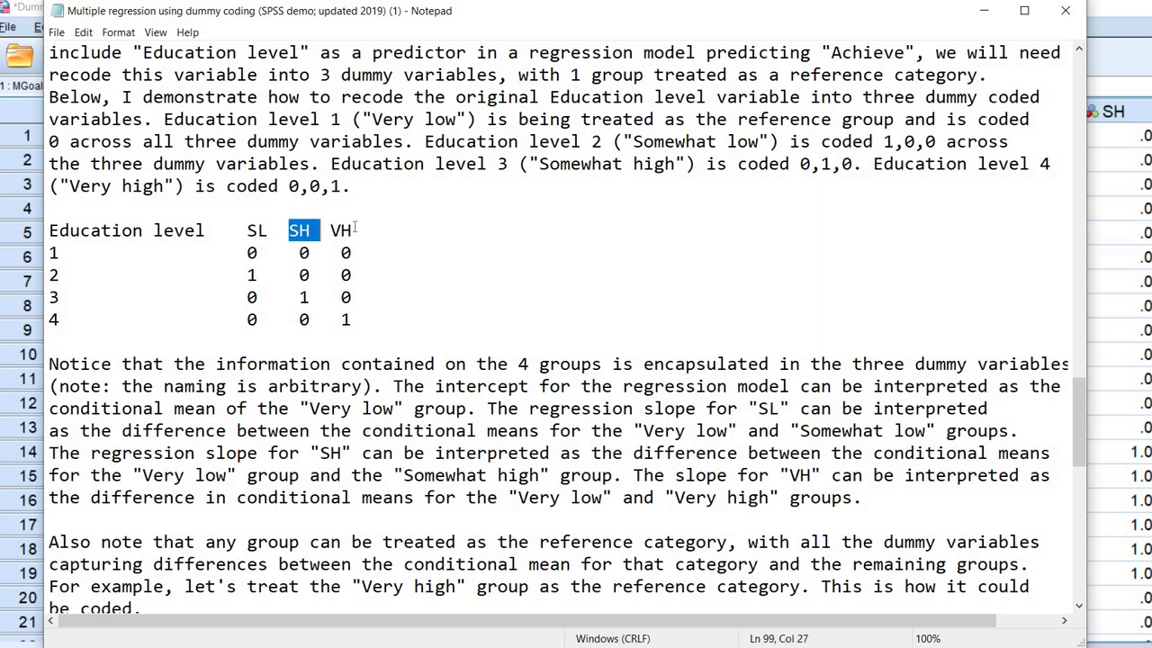
pyautogui.press('Right')
pyautogui.hotkey('shift', 'Right')
pyautogui.hotkey('shift', 'Right')
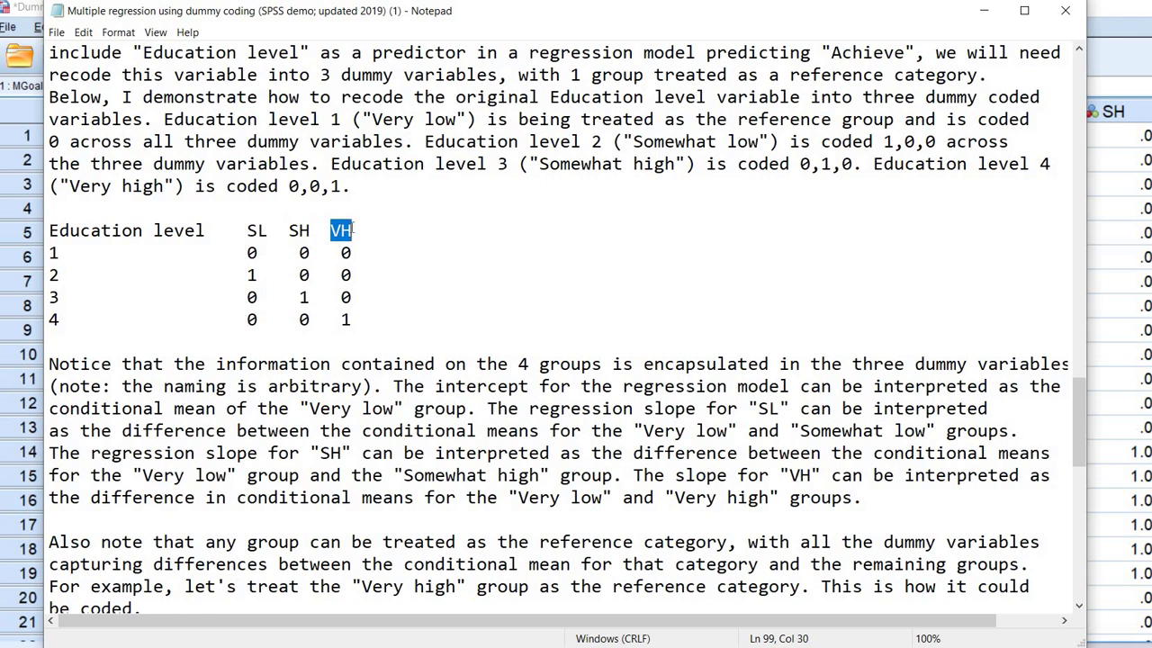
# Highlight the SL, SH and VH codes for Education levels 1 through 4, one row at a time
pyautogui.click(249, 253)
pyautogui.hotkey('shift', 'Right')
pyautogui.hotkey('shift', 'Right')
pyautogui.hotkey('shift', 'Right')
pyautogui.hotkey('shift', 'Right')
pyautogui.hotkey('shift', 'Right')
pyautogui.hotkey('shift', 'Right')
pyautogui.hotkey('shift', 'Right')
pyautogui.hotkey('shift', 'Right')
pyautogui.hotkey('shift', 'Right')
pyautogui.hotkey('shift', 'Right')
pyautogui.hotkey('shift', 'Right')
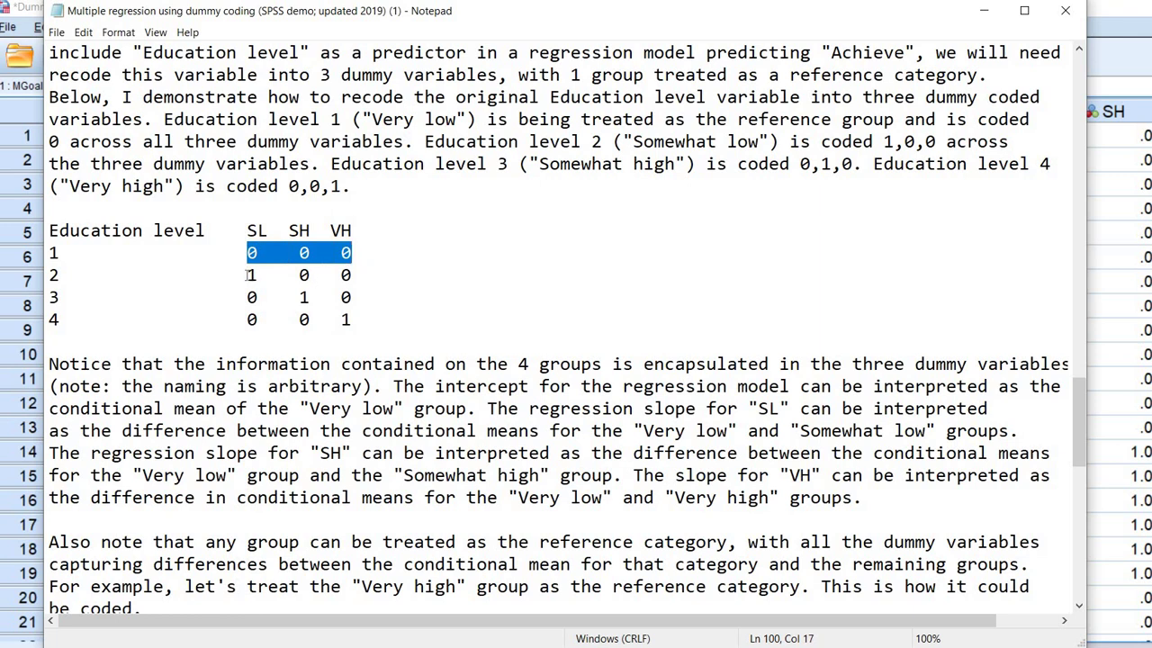
pyautogui.moveTo(248, 275); pyautogui.dragTo(349, 285)
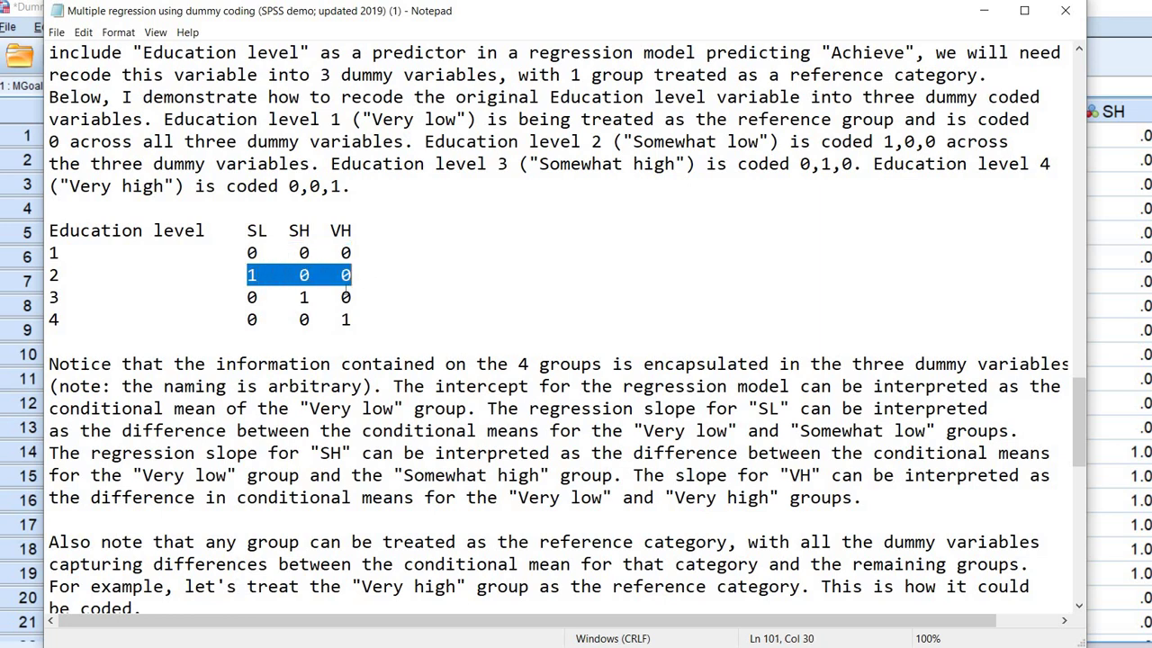
pyautogui.doubleClick(252, 297)
pyautogui.moveTo(249, 297); pyautogui.dragTo(352, 298)
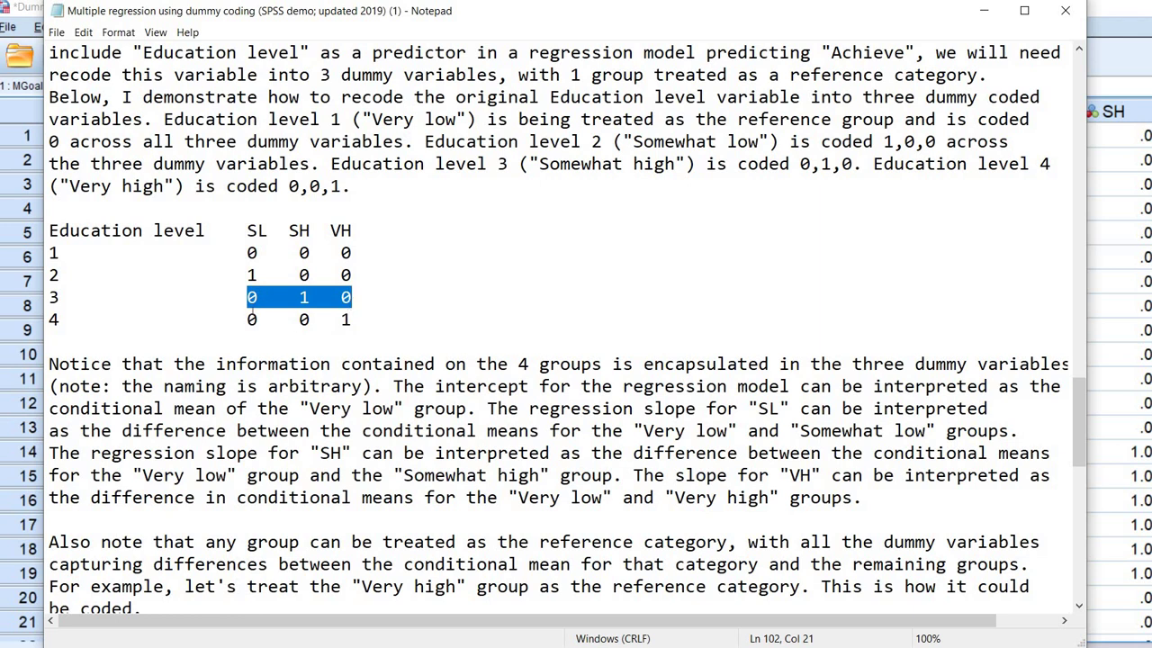
pyautogui.moveTo(250, 320); pyautogui.dragTo(352, 320)
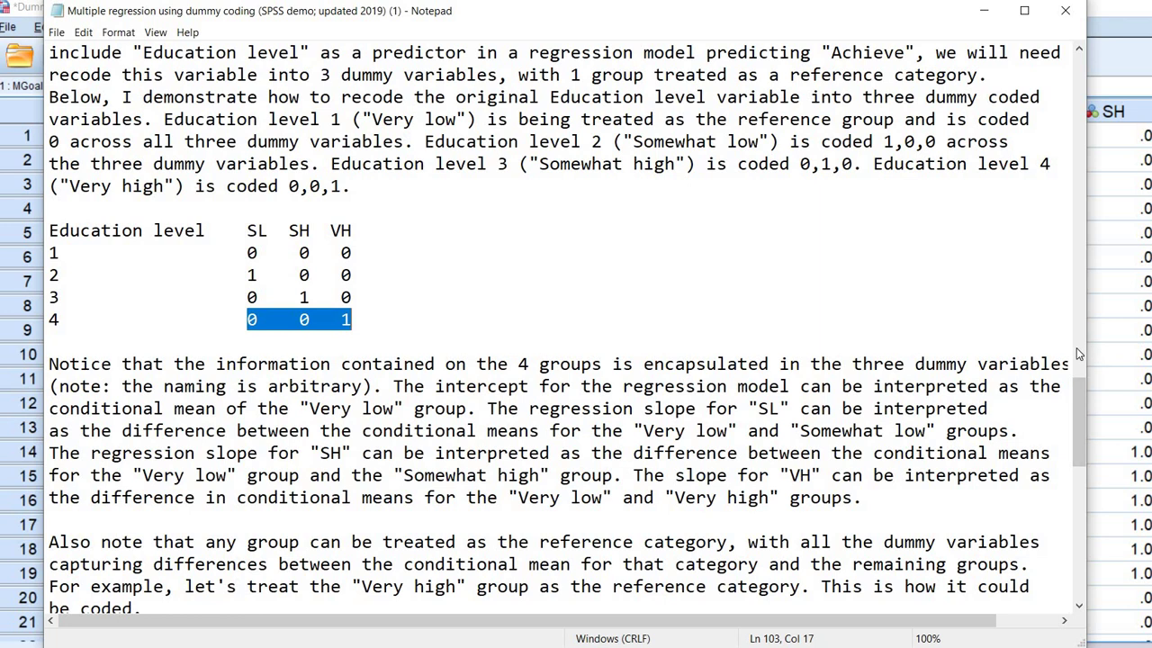
# Widen the Notepad window and read on to the coding example with "Very high" as the reference category
pyautogui.moveTo(1084, 353); pyautogui.dragTo(1151, 354)
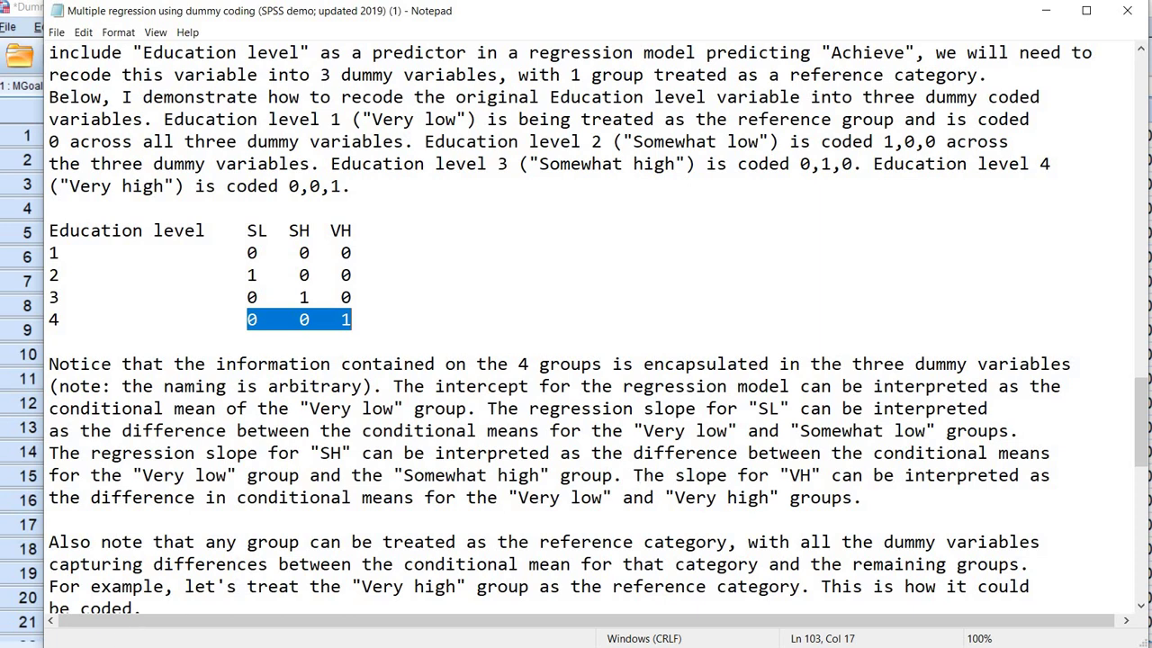
pyautogui.scroll(-2, 972, 491)
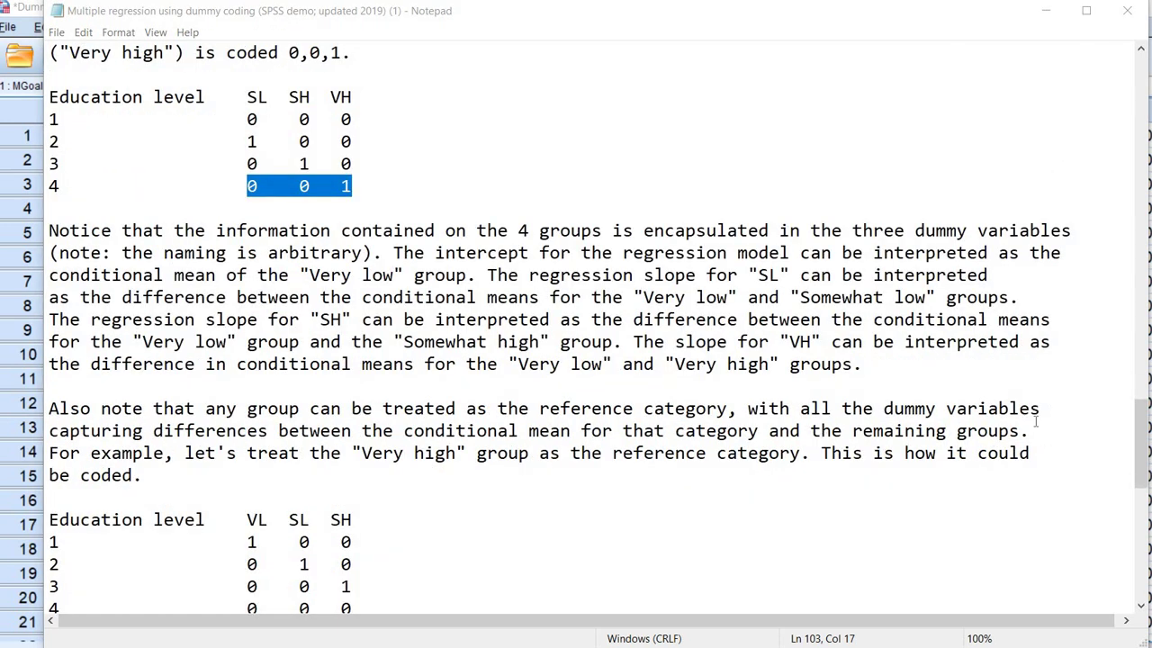
# Switch to the SPSS Data Editor and examine the edlevel column and its dummy variables SL, SH and VH
pyautogui.hotkey('alt', 'Tab')
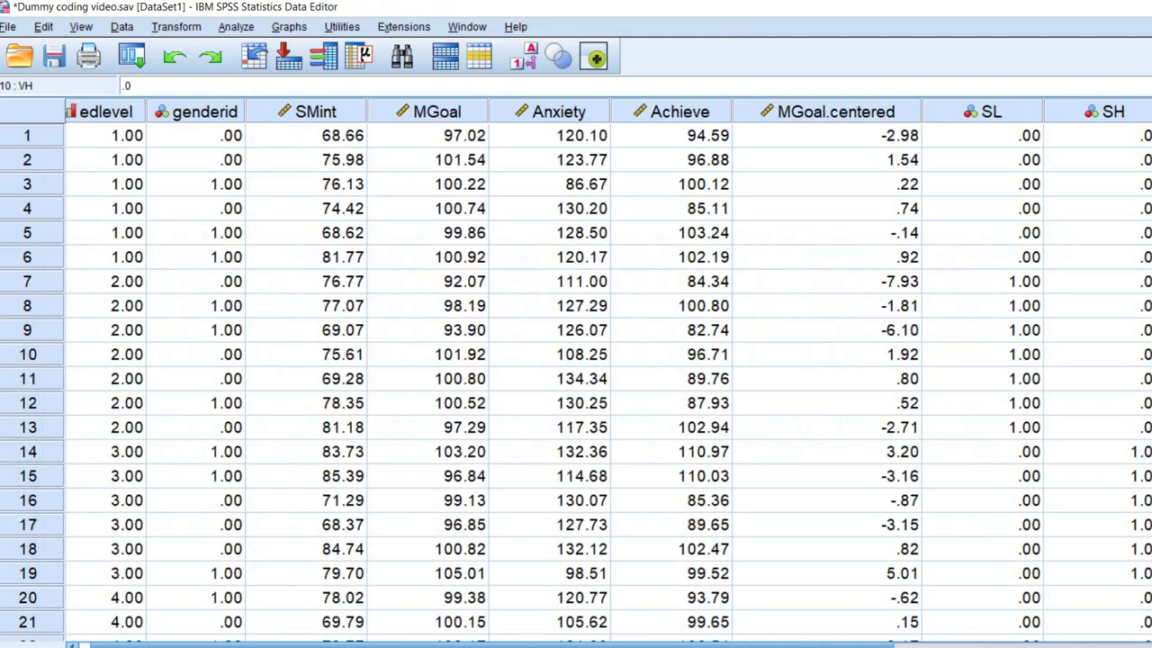
pyautogui.click(117, 112)
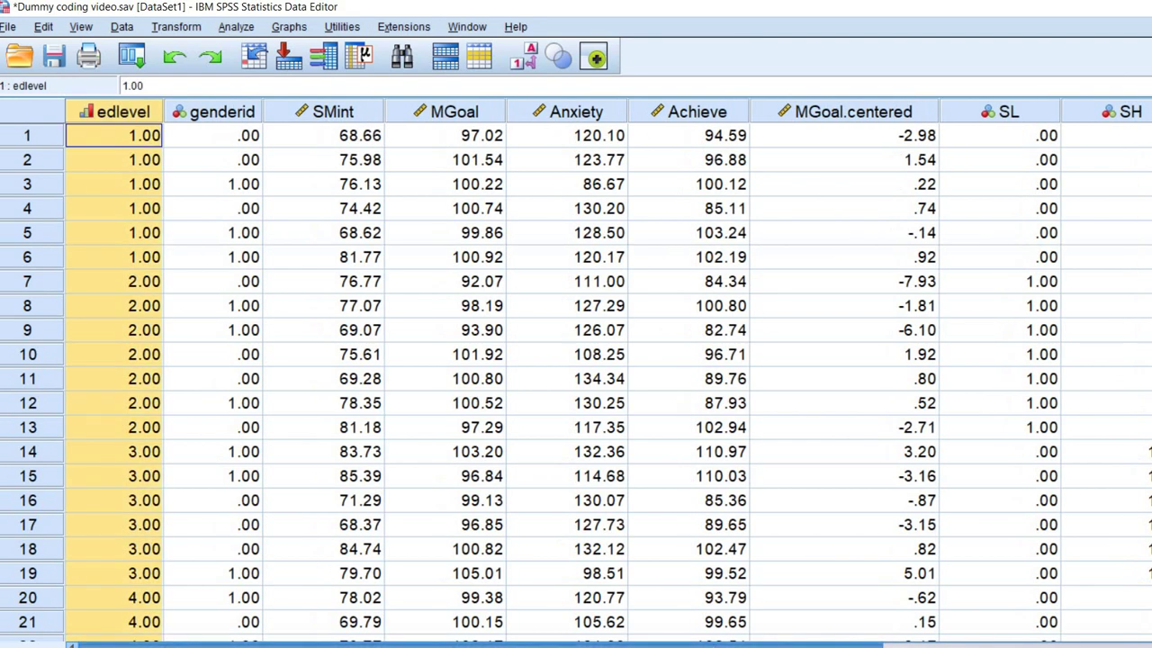
pyautogui.hscroll(1, 608, 373)
pyautogui.hscroll(3, 699, 112)
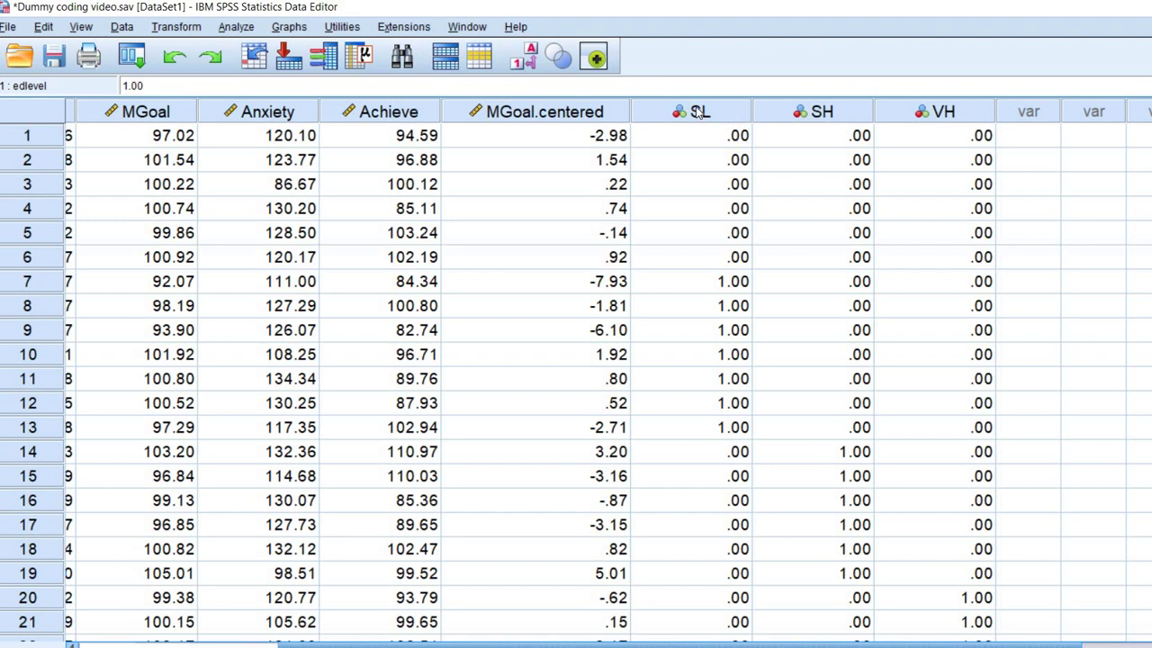
pyautogui.click(698, 111)
pyautogui.click(842, 111)
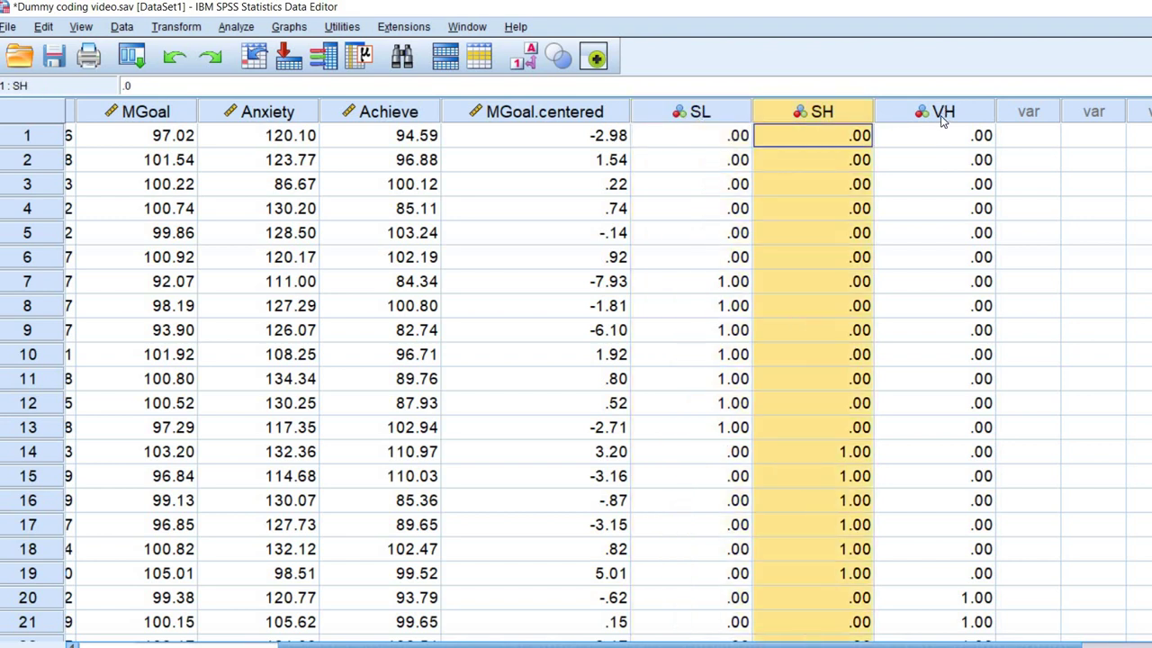
pyautogui.click(923, 117)
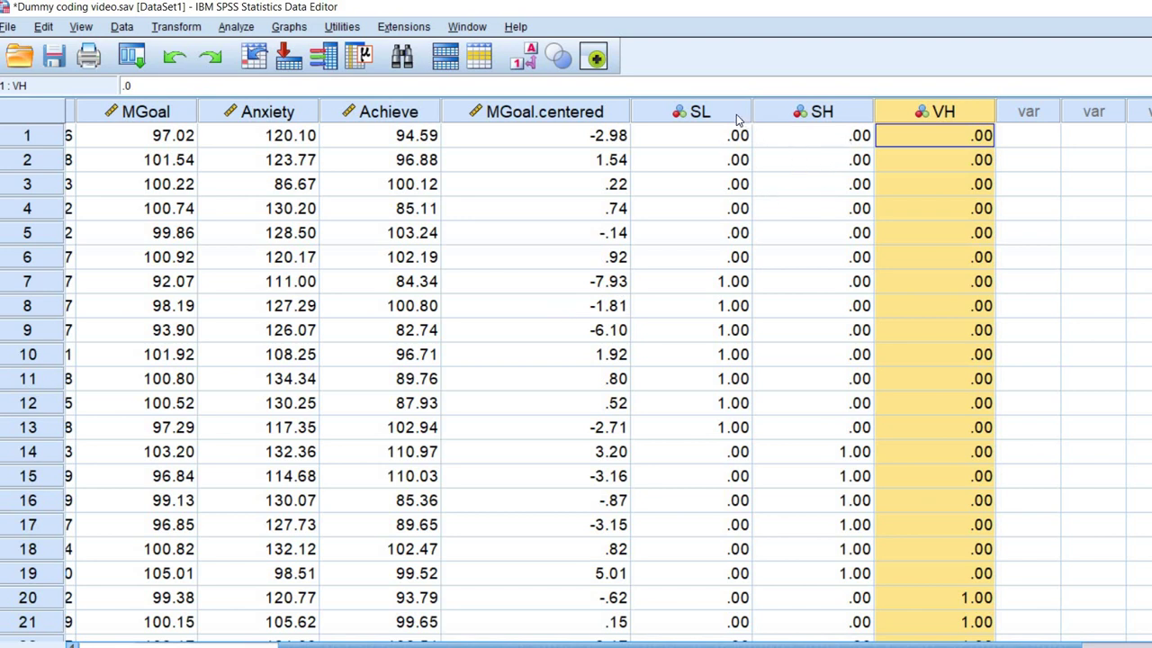
# Delete the dummy variables SL, SH and VH from the dataset
pyautogui.keyDown('shift'); pyautogui.click(898, 122); pyautogui.keyUp('shift')
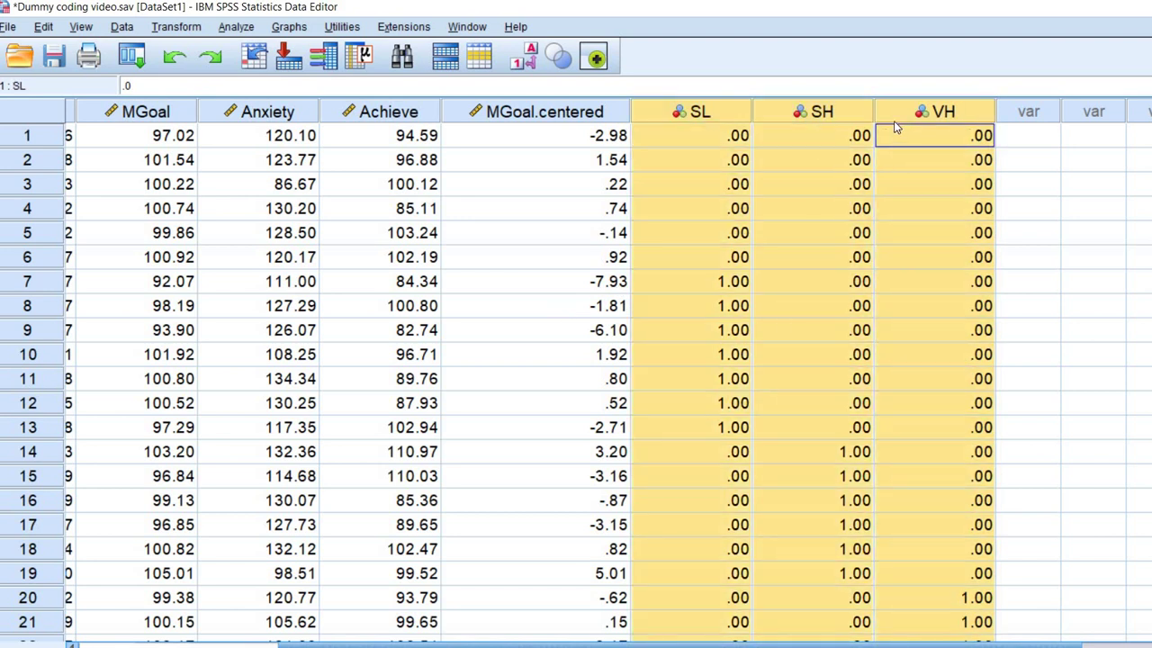
pyautogui.press('Delete')
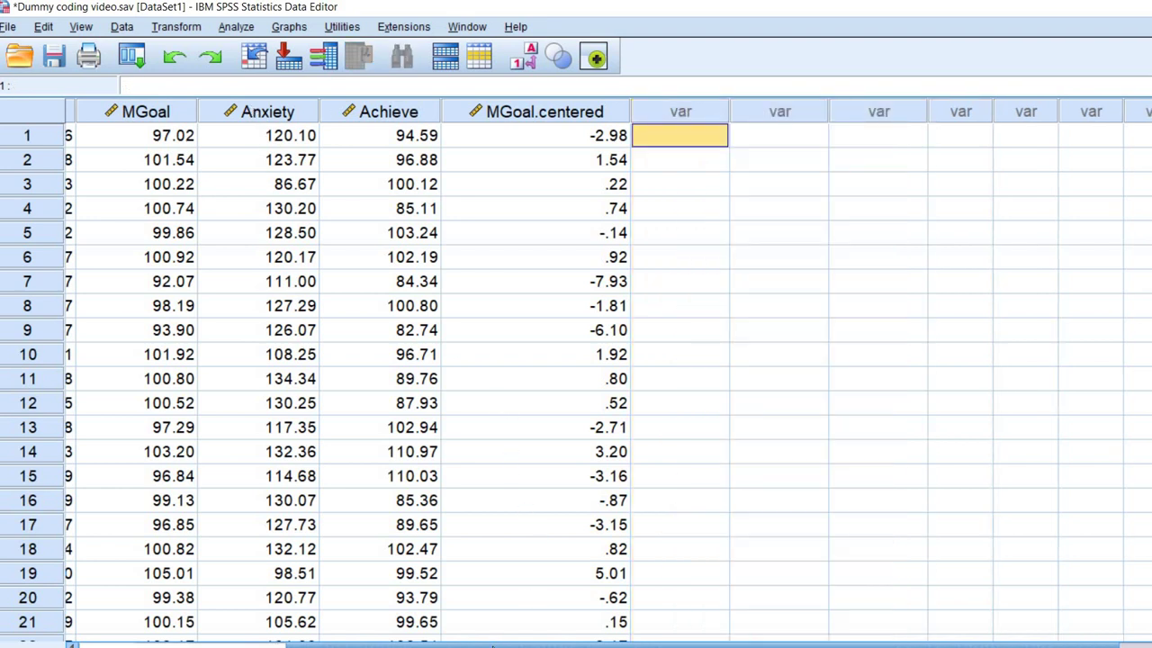
pyautogui.moveTo(492, 646); pyautogui.dragTo(286, 645)
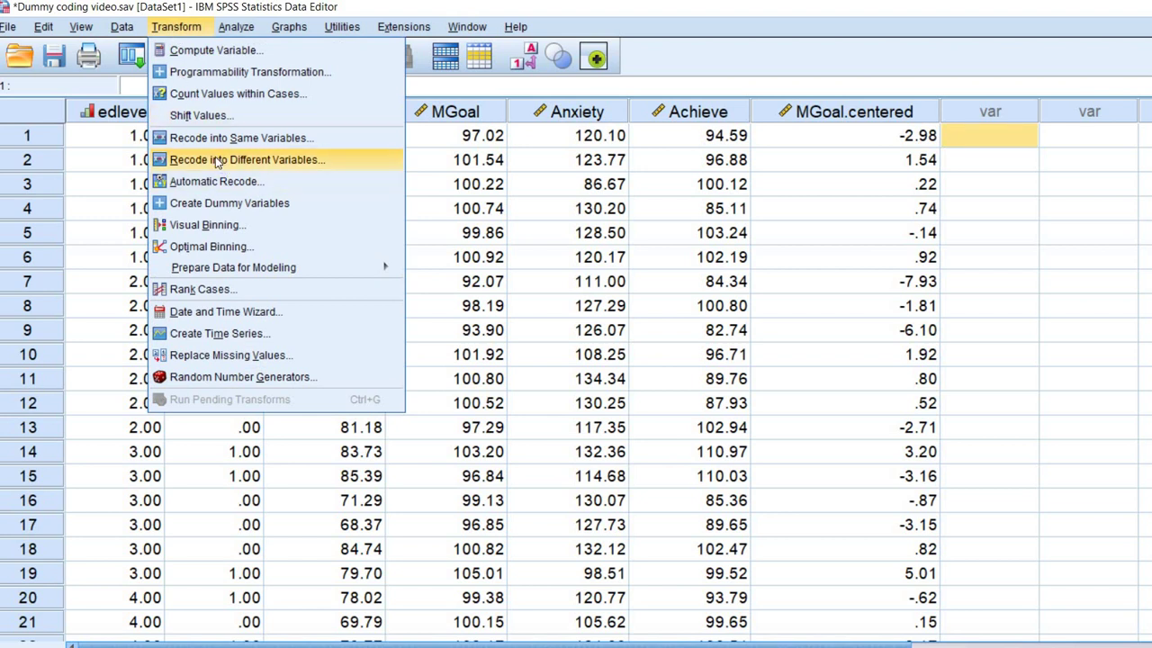
# Start a reset Recode into Different Variables with edlevel as the input and SL as the output variable
pyautogui.press('Return')
pyautogui.click(778, 448)
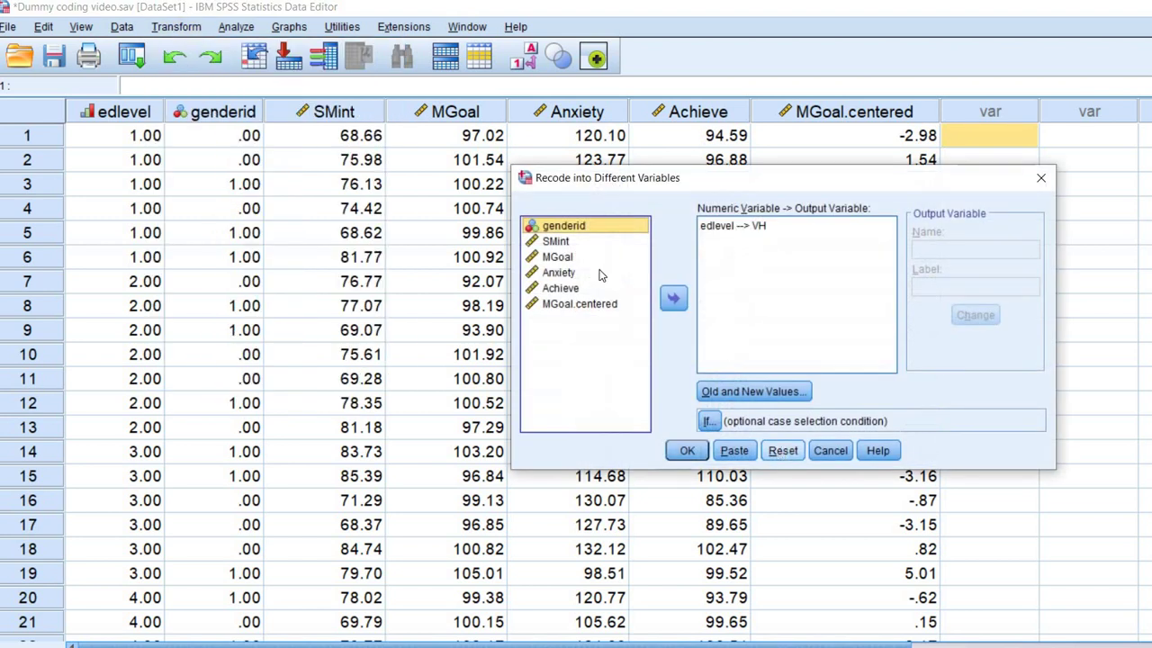
pyautogui.moveTo(617, 177); pyautogui.dragTo(579, 109)
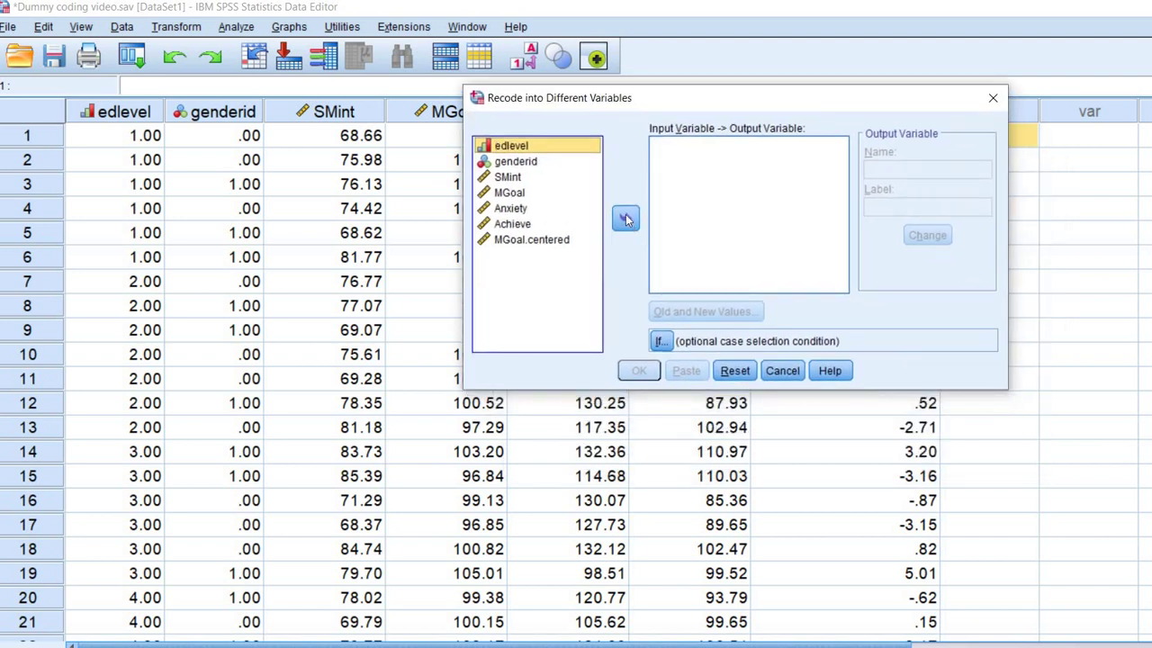
pyautogui.click(625, 219)
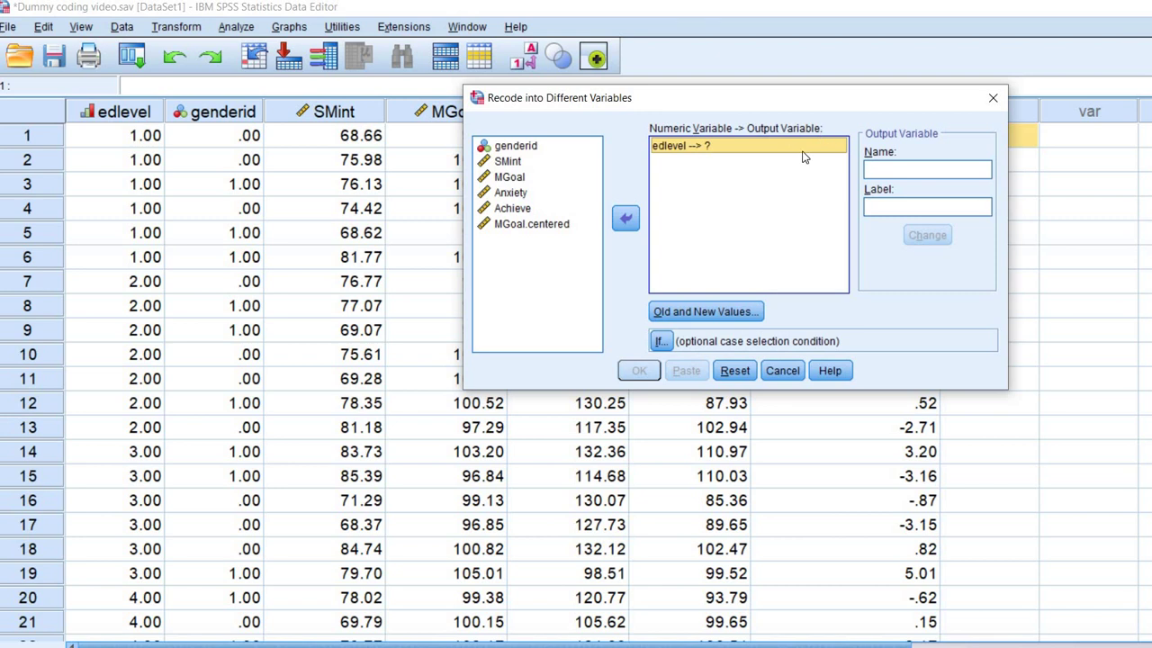
pyautogui.click(910, 174)
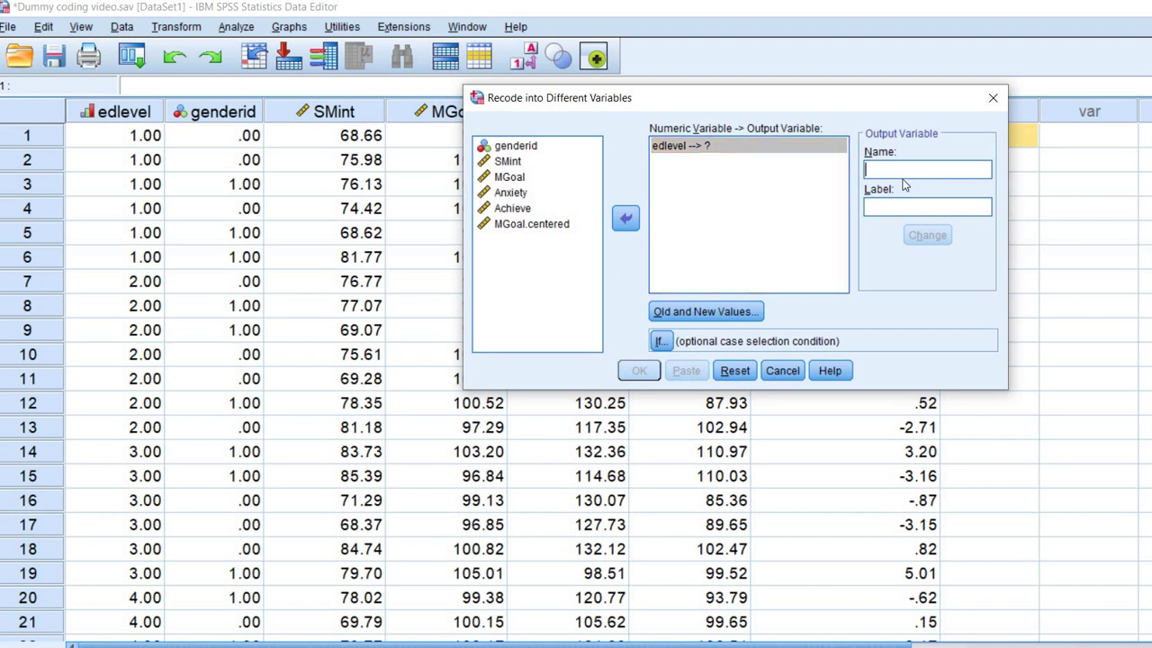
pyautogui.write('SL')
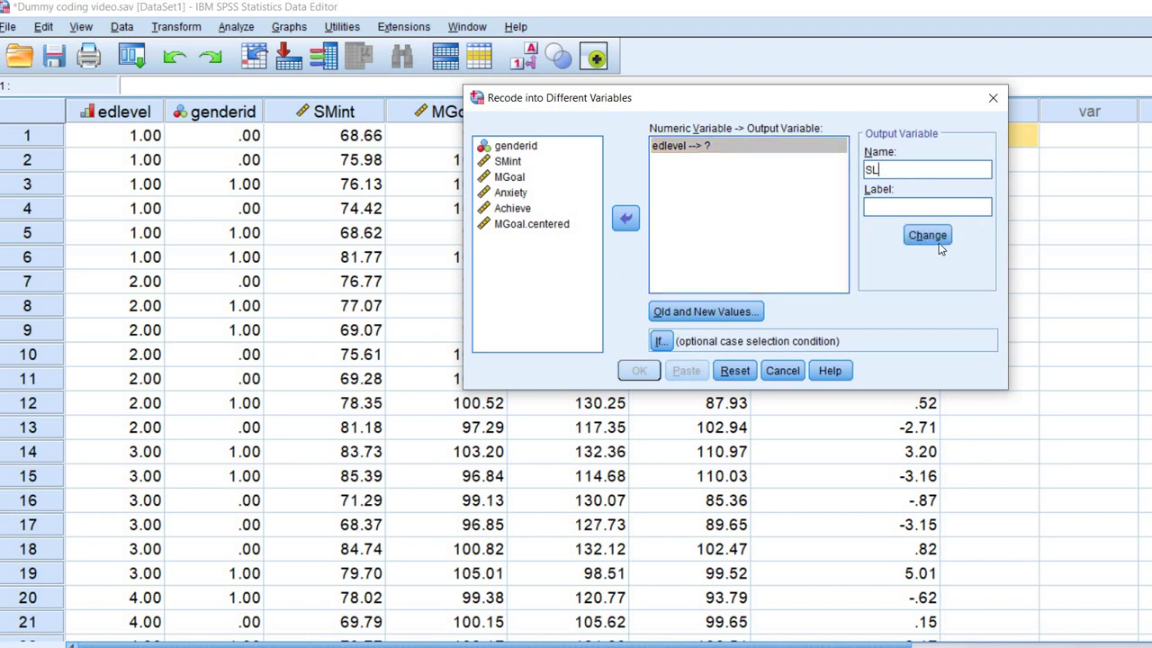
pyautogui.click(935, 240)
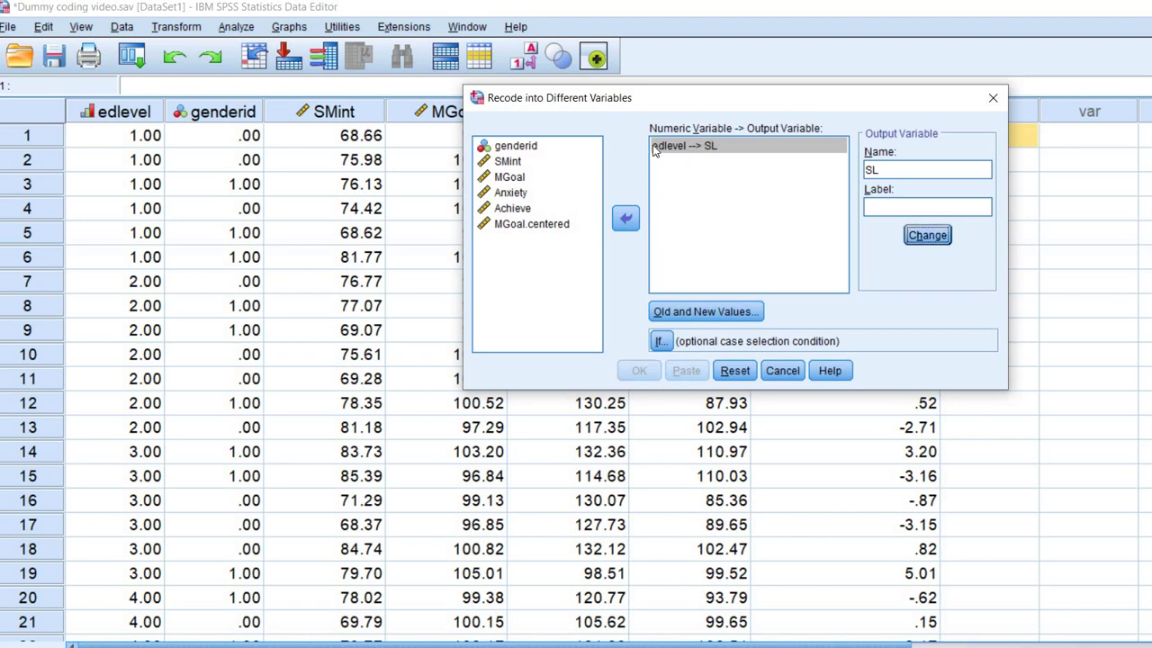
pyautogui.click(682, 151)
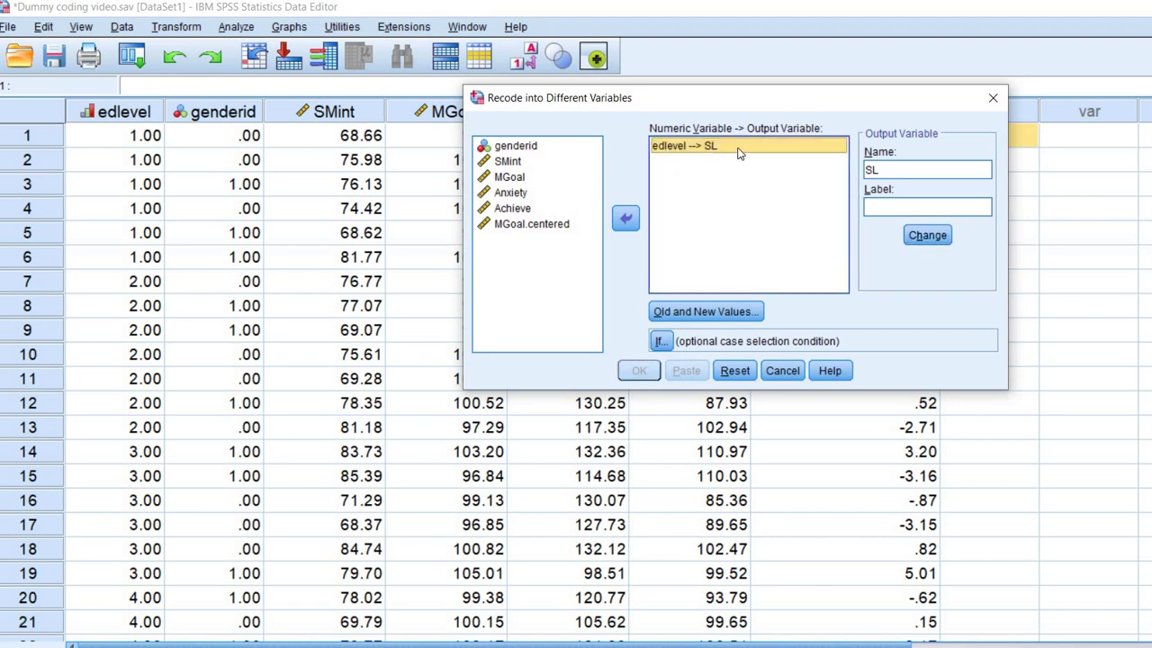
# Define the first two recode rules for SL: old value 2 becomes 1 and old value 1 becomes 0
pyautogui.click(693, 315)
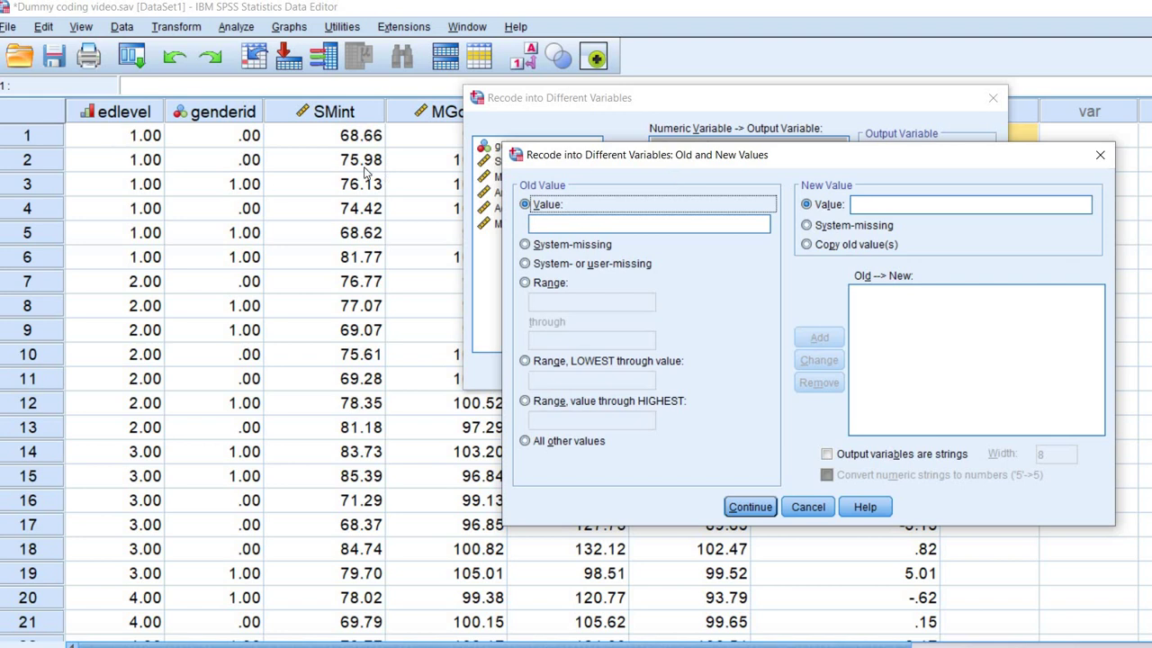
pyautogui.click(549, 228)
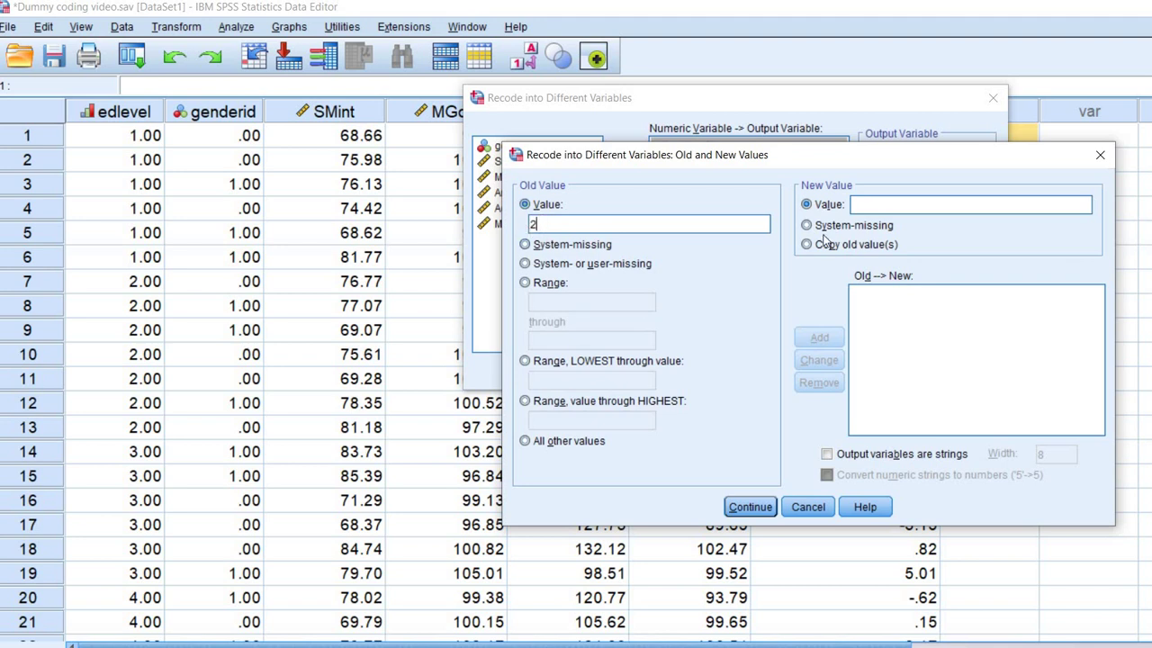
pyautogui.click(873, 210)
pyautogui.write('1')
pyautogui.click(830, 339)
pyautogui.write('01')
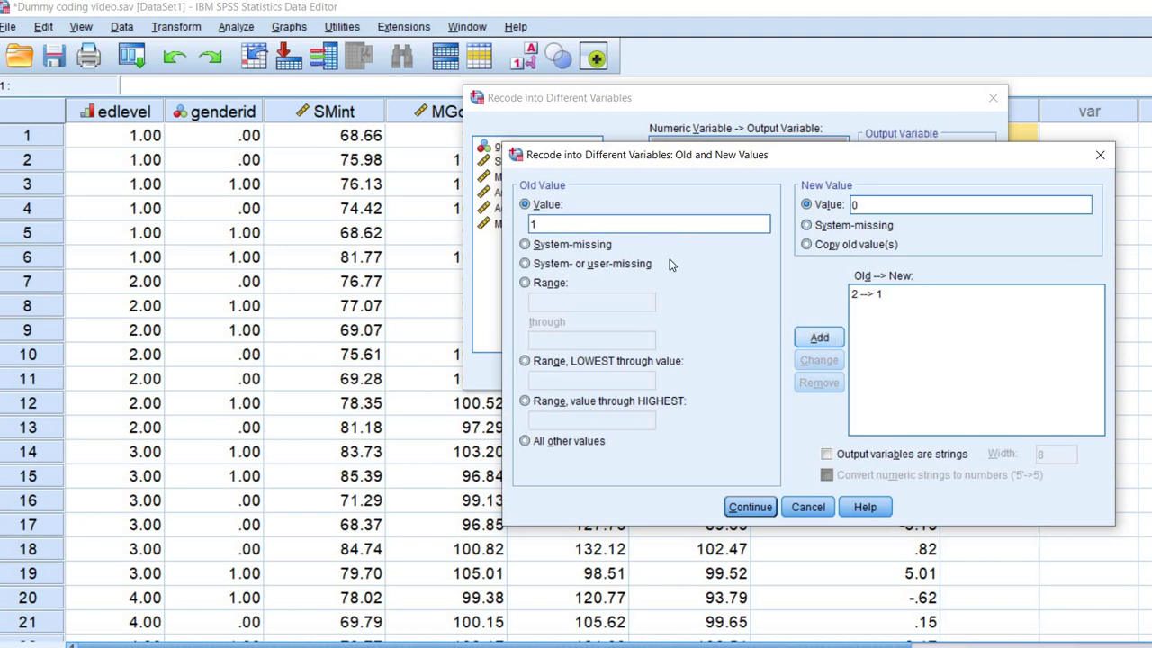
pyautogui.press('Return')
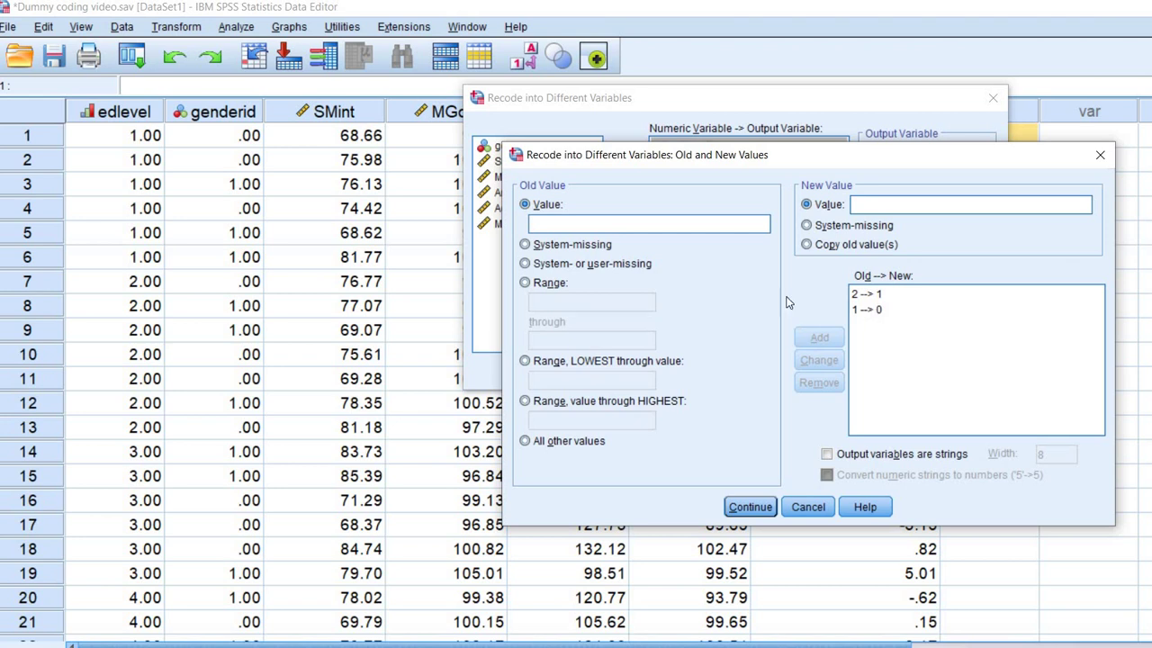
# Add recode rules for SL that turn old values 3 and 4 into 0
pyautogui.click(870, 310)
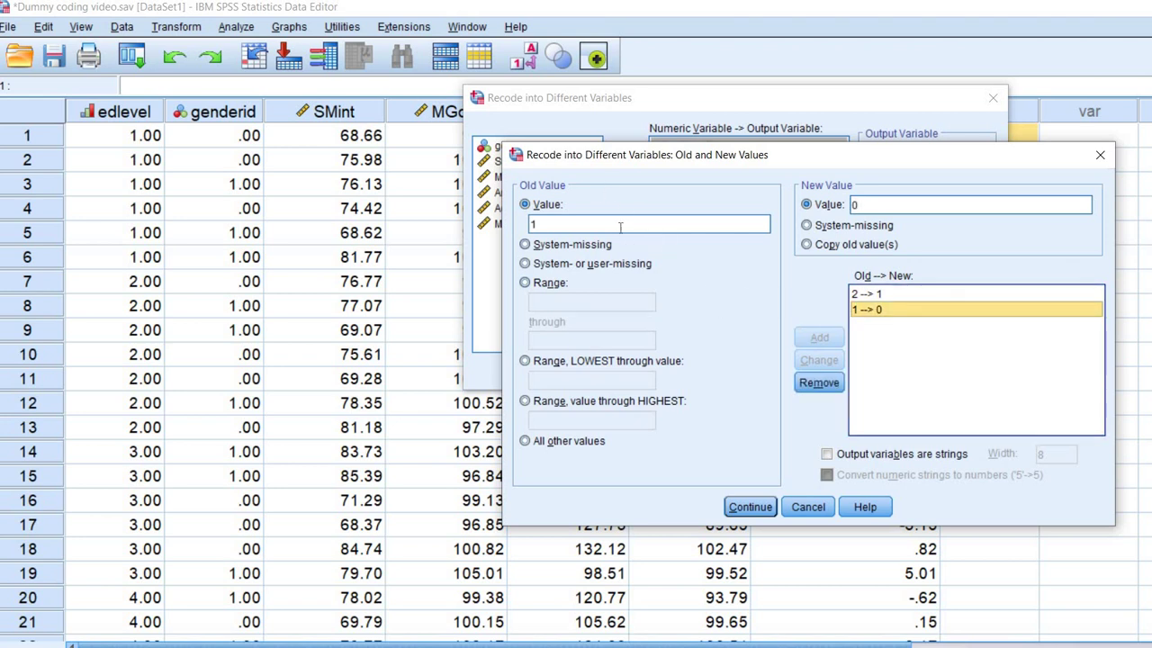
pyautogui.click(534, 224)
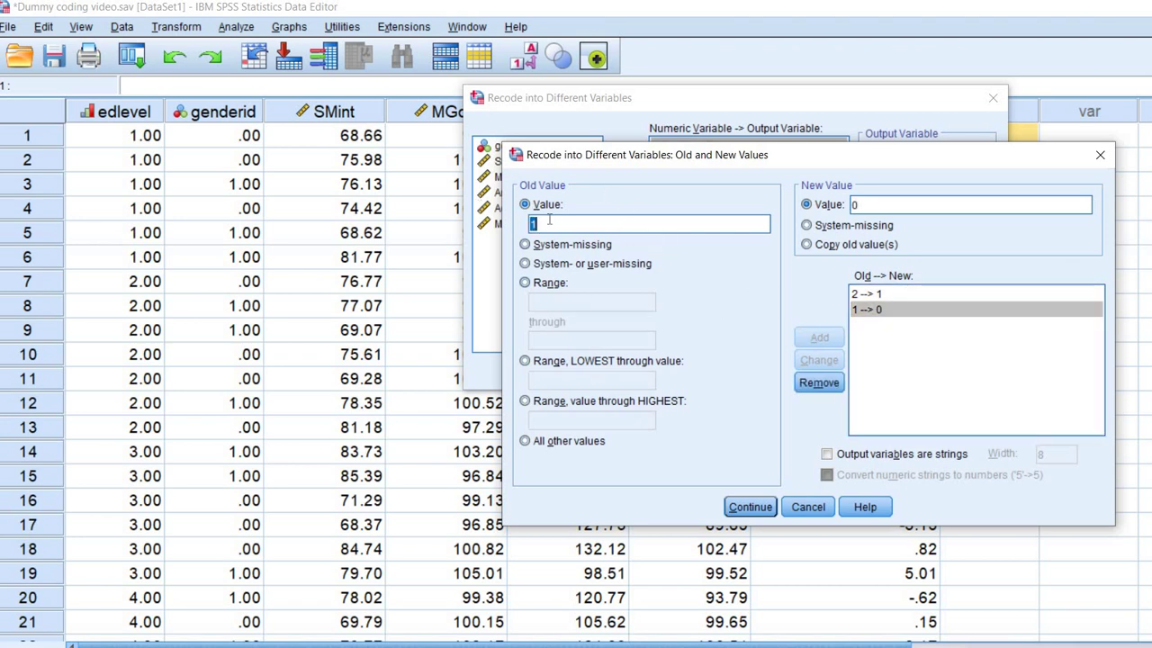
pyautogui.press('BackSpace')
pyautogui.write('3')
pyautogui.click(818, 337)
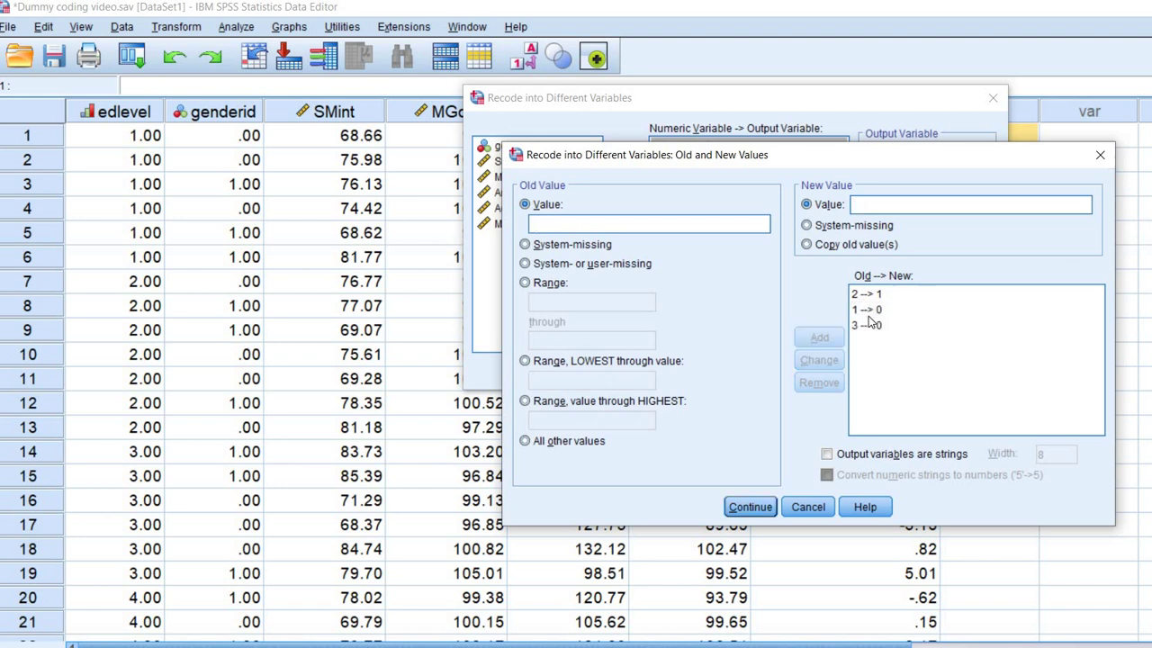
pyautogui.write('4')
pyautogui.click(879, 209)
pyautogui.write('0')
pyautogui.click(819, 337)
# Check the four recode rules and run the recode to create the SL variable in the dataset
pyautogui.click(855, 310)
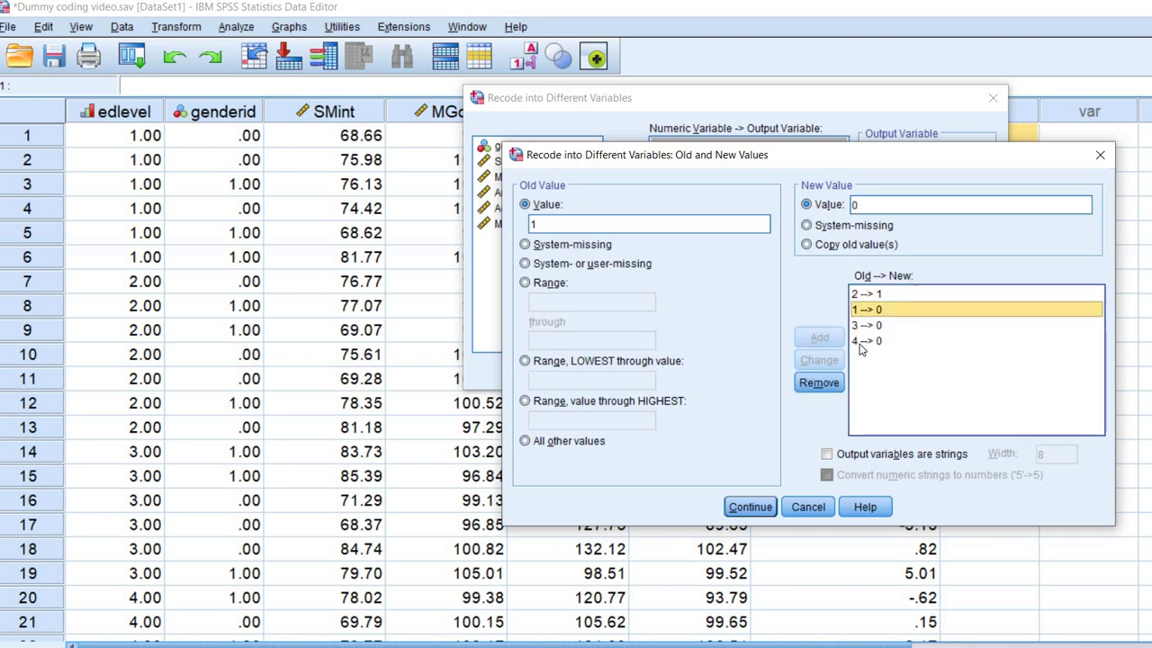
pyautogui.click(859, 324)
pyautogui.click(859, 340)
pyautogui.click(859, 294)
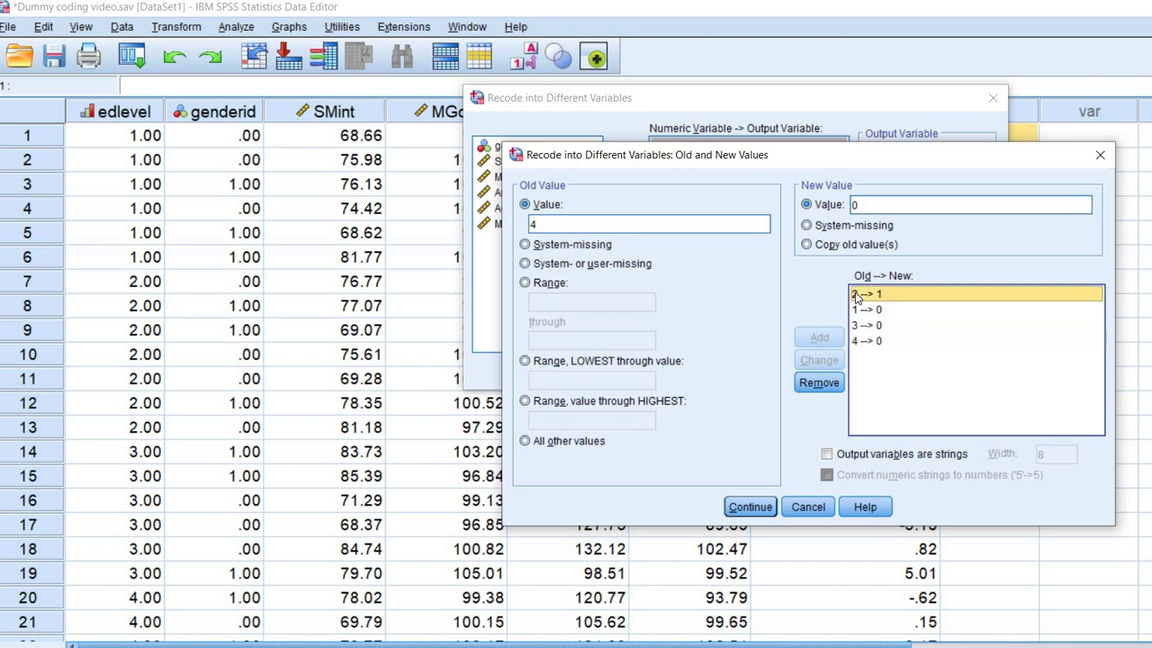
pyautogui.click(753, 507)
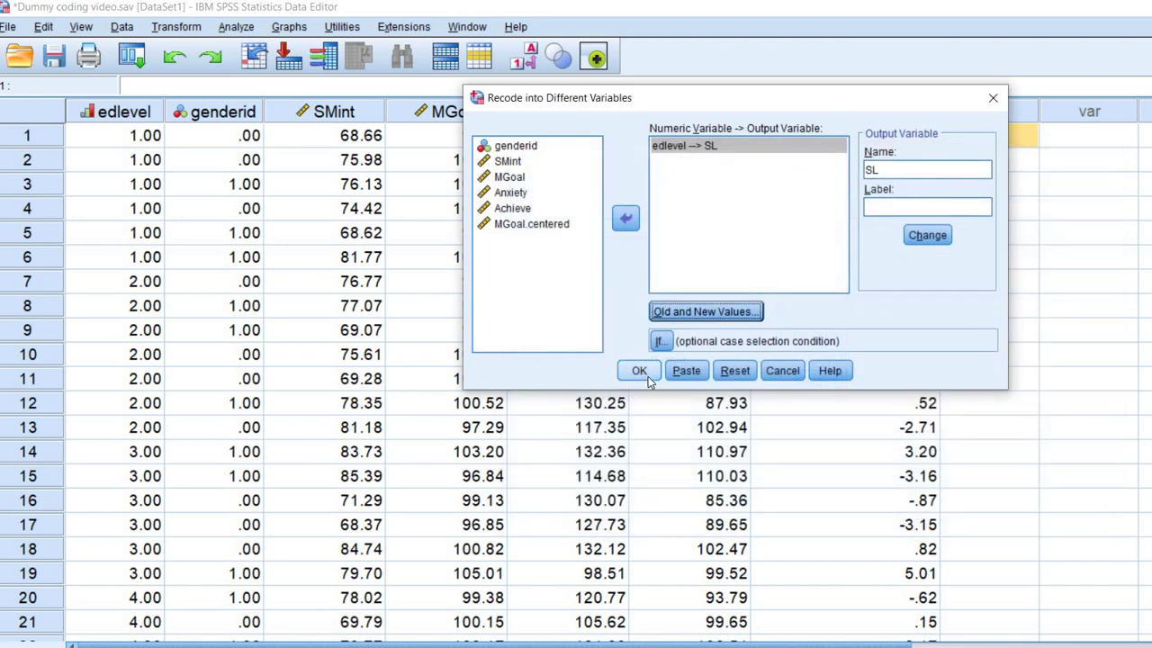
pyautogui.click(638, 373)
pyautogui.click(1015, 113)
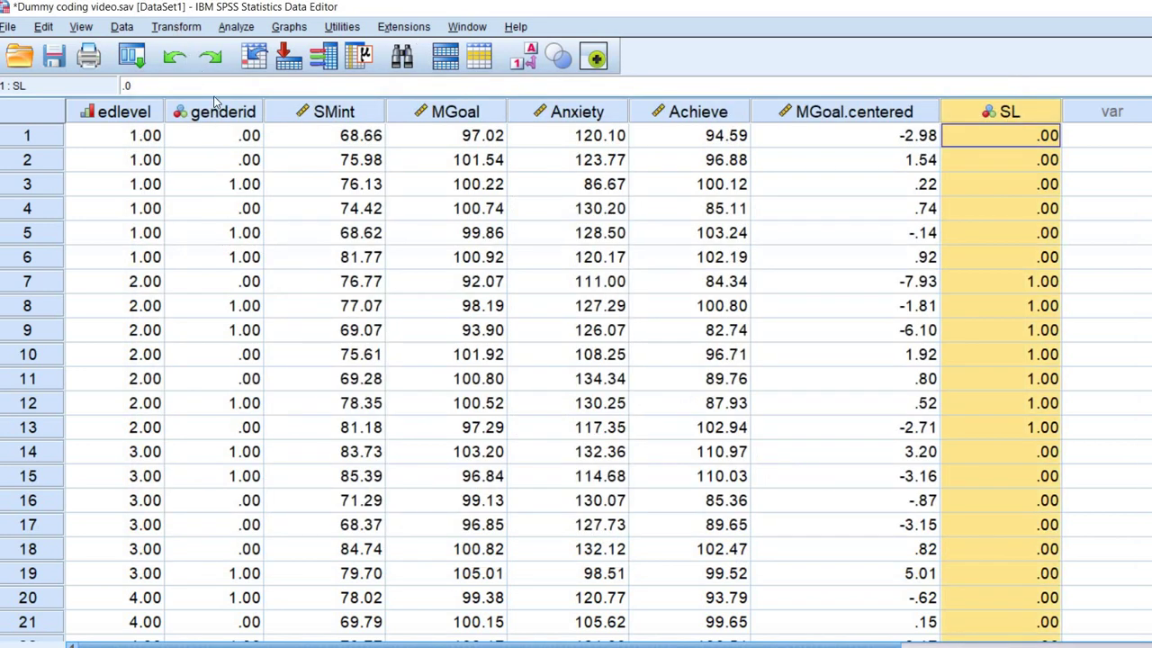
# Reopen Recode into Different Variables and change the output variable for edlevel to SH
pyautogui.click(175, 26)
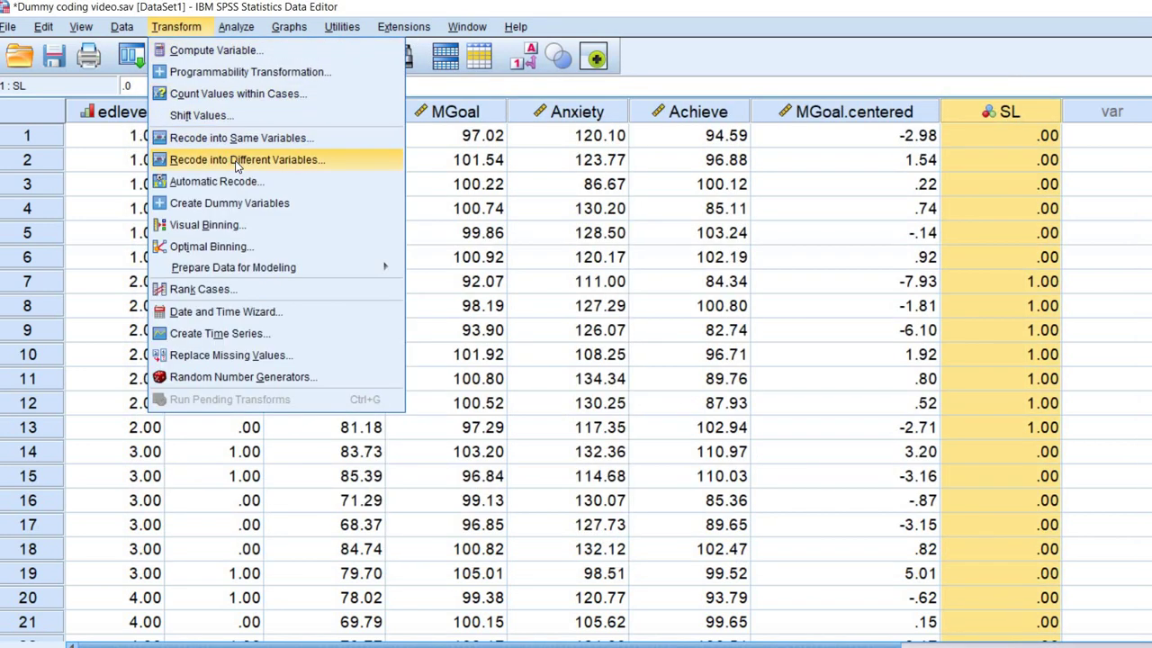
pyautogui.click(236, 161)
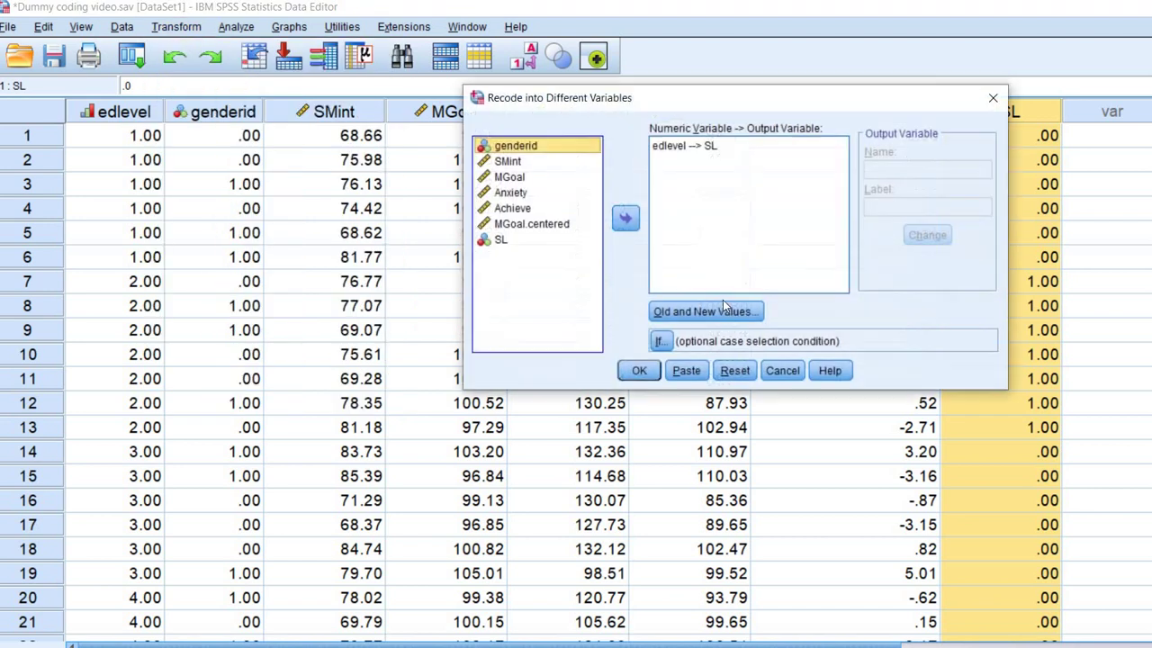
pyautogui.click(708, 152)
pyautogui.doubleClick(900, 170)
pyautogui.click(900, 170)
pyautogui.doubleClick(901, 170)
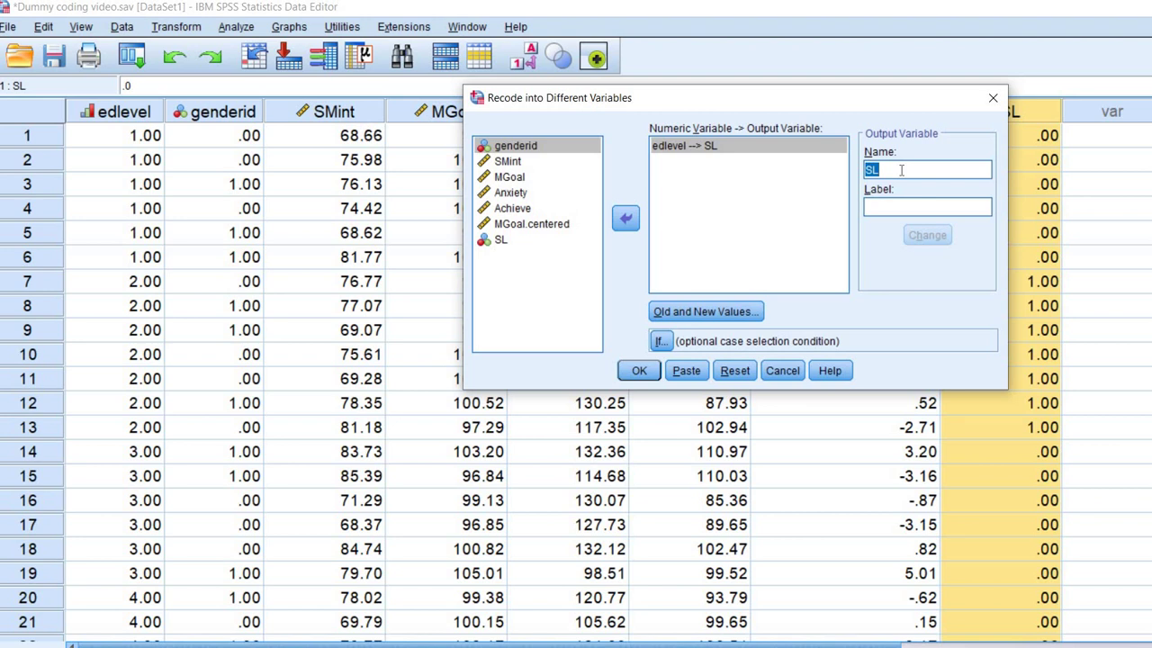
pyautogui.write('SH')
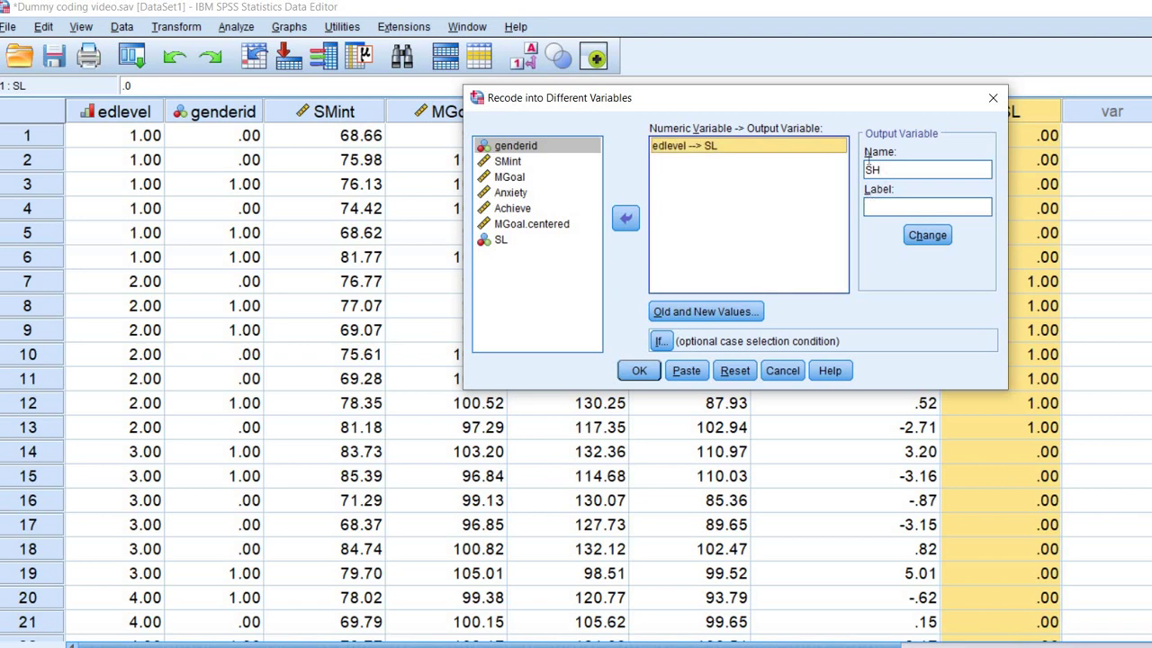
pyautogui.click(927, 236)
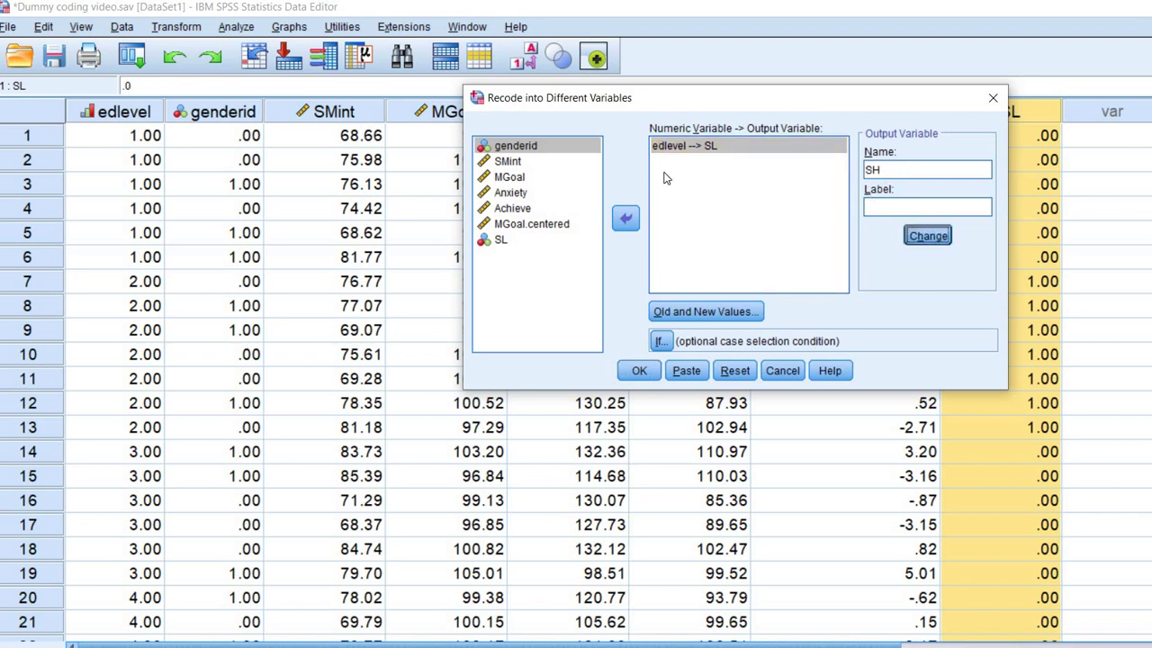
# Remove all four old-to-new value rules carried over from the SL recode
pyautogui.click(727, 312)
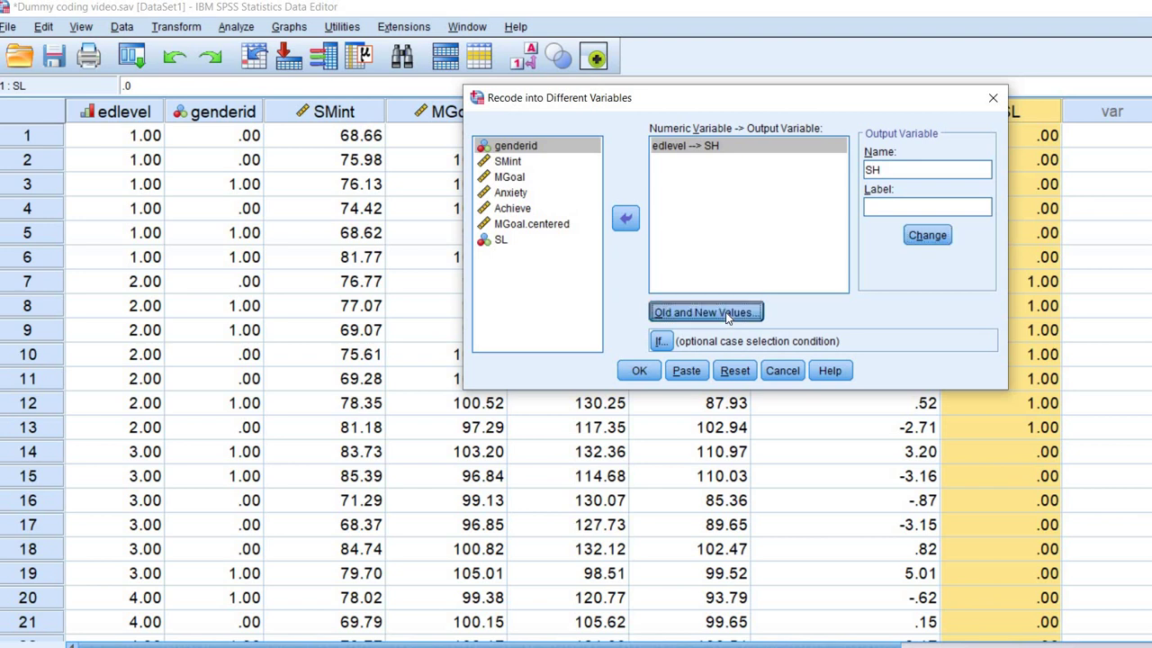
pyautogui.click(866, 309)
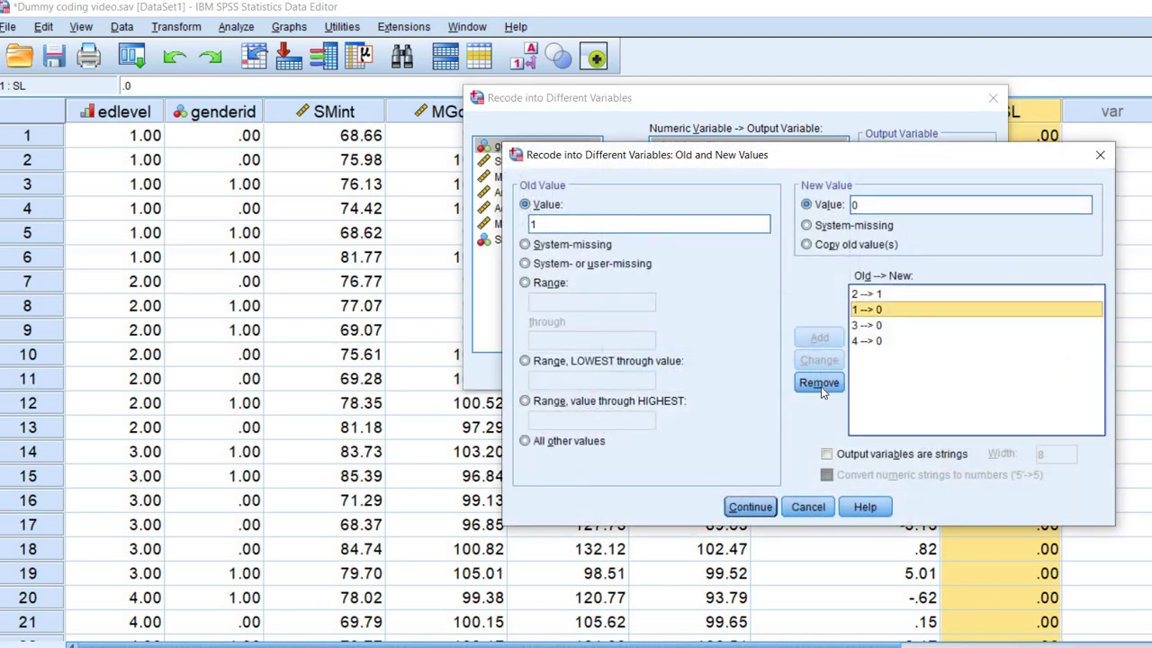
pyautogui.click(818, 382)
pyautogui.click(866, 310)
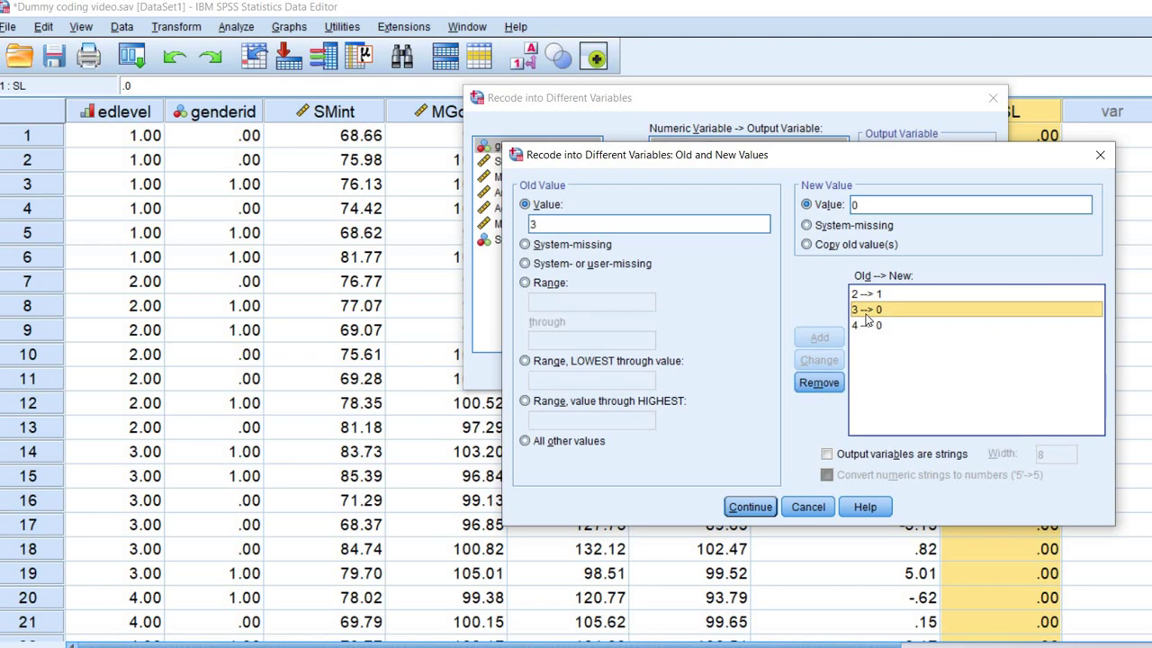
pyautogui.click(818, 382)
pyautogui.click(872, 309)
pyautogui.click(818, 382)
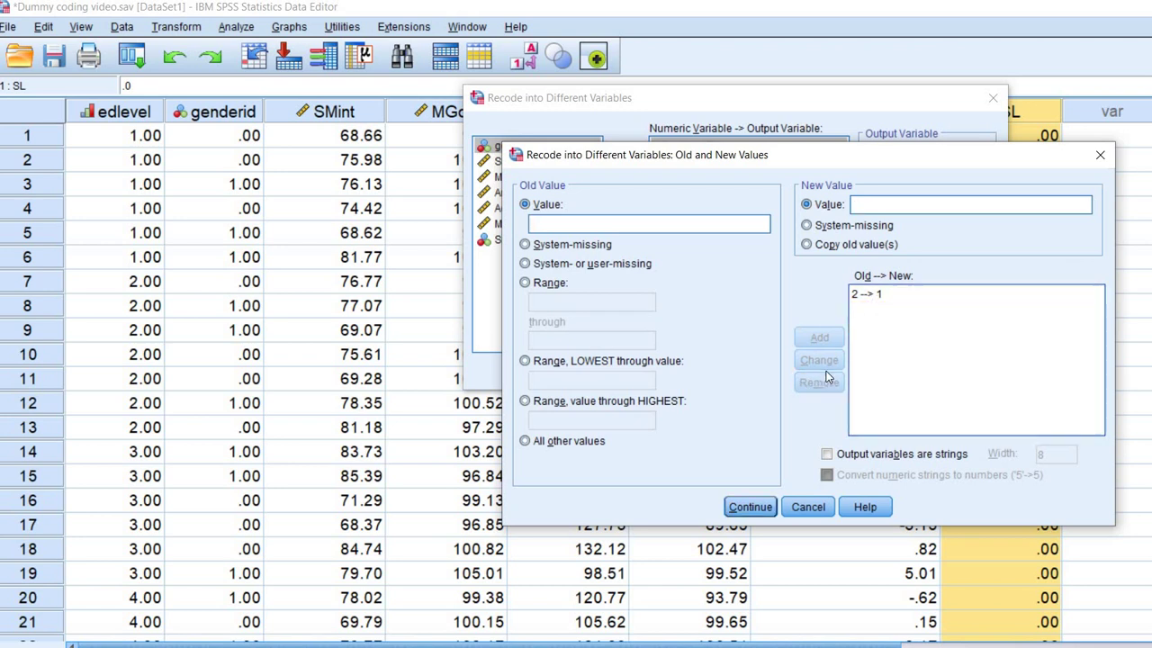
pyautogui.click(866, 293)
pyautogui.click(818, 383)
# Define the SH recode so that old value 3 becomes 1 and all other values become 0
pyautogui.write('31')
pyautogui.click(819, 338)
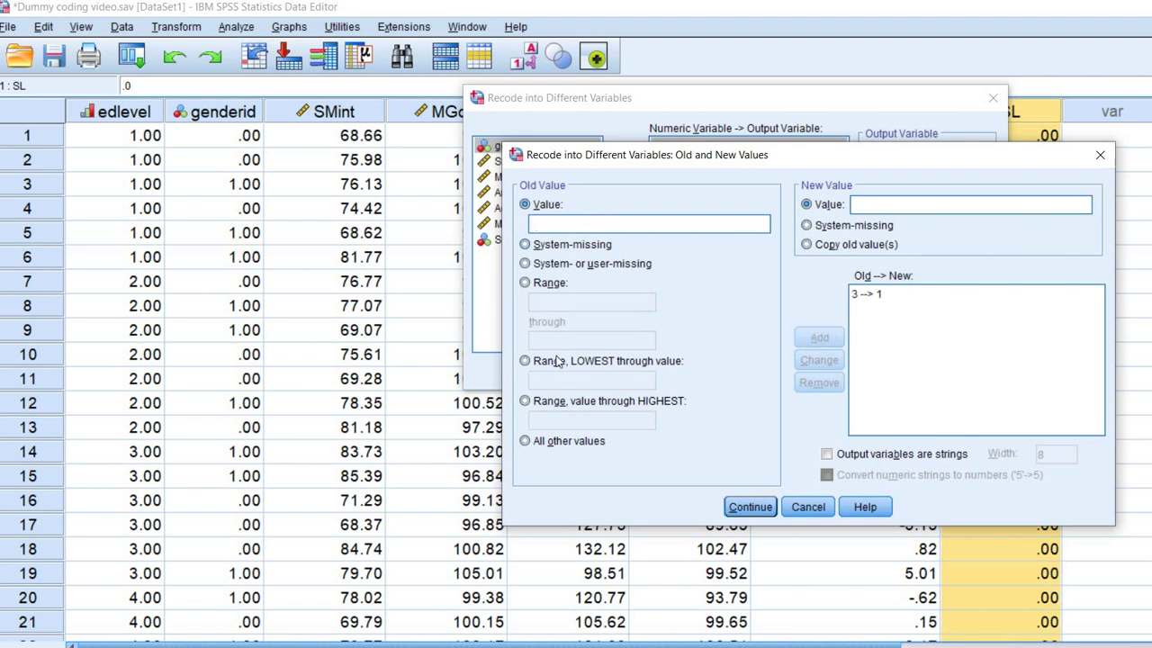
pyautogui.click(562, 441)
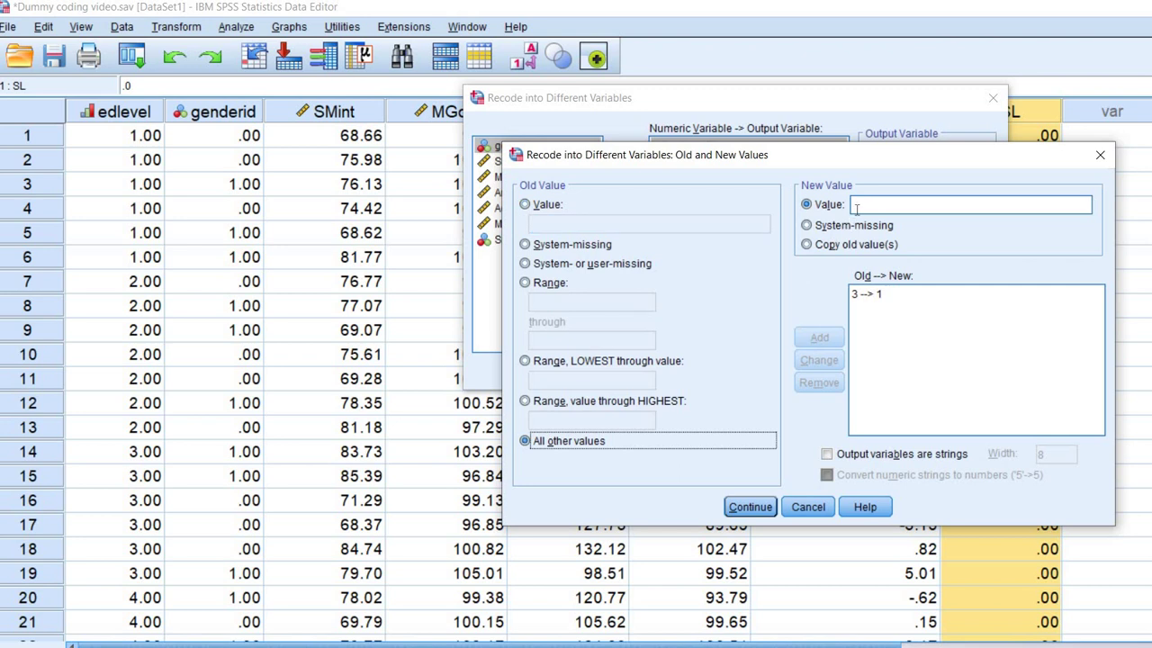
pyautogui.click(856, 207)
pyautogui.write('0')
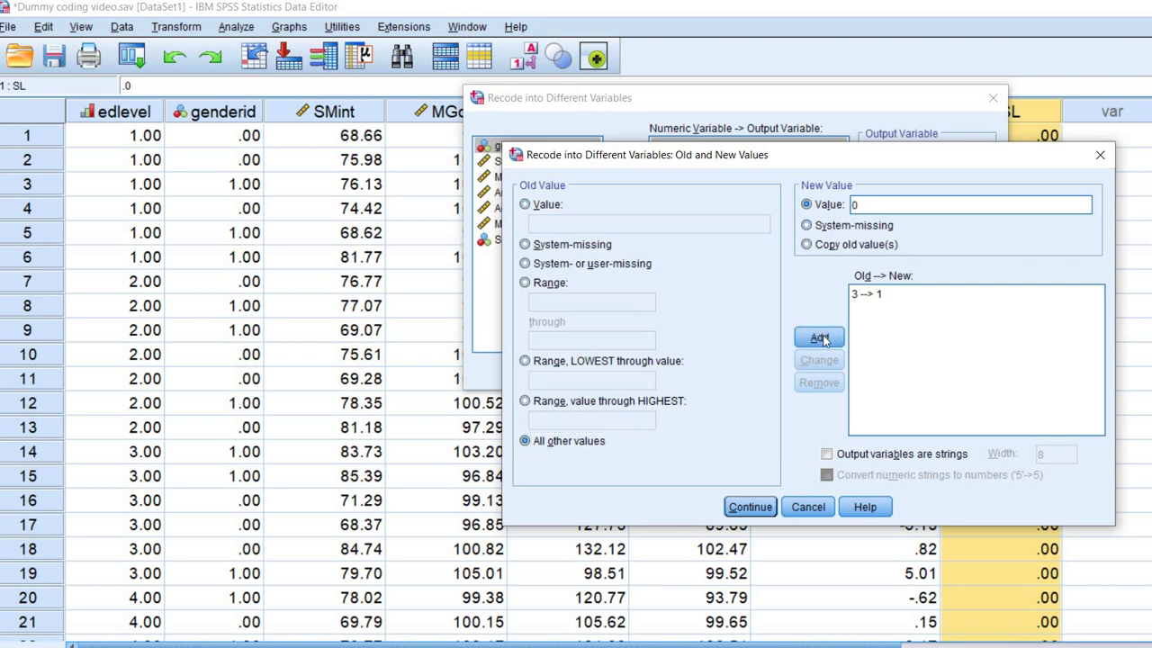
pyautogui.press('Return')
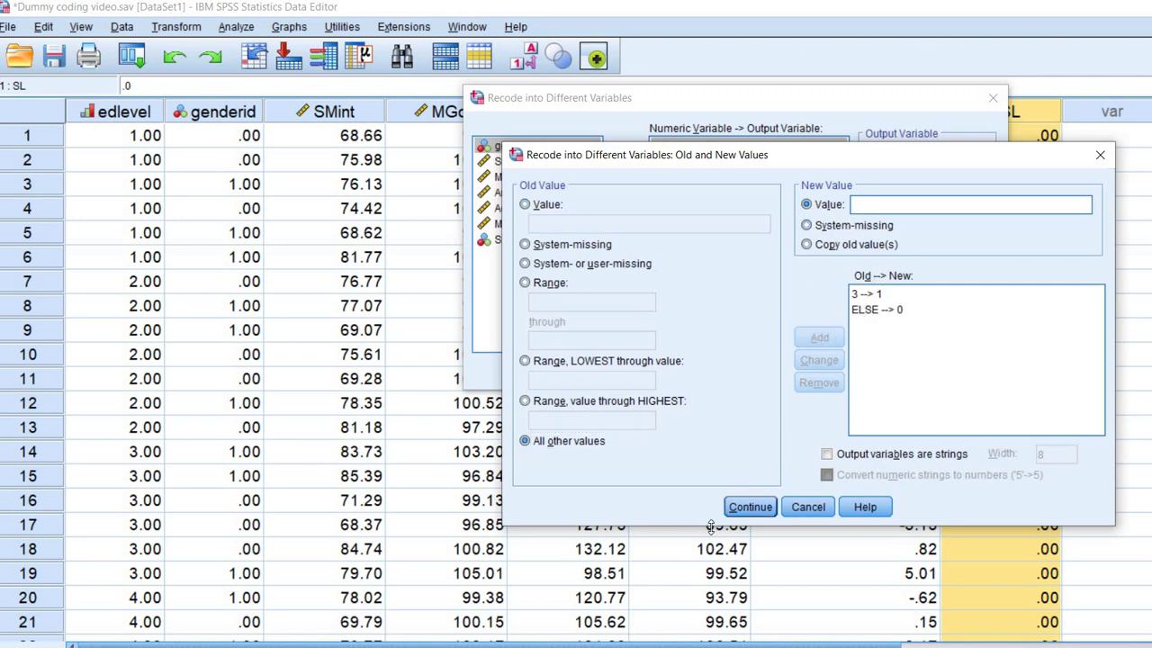
pyautogui.click(756, 512)
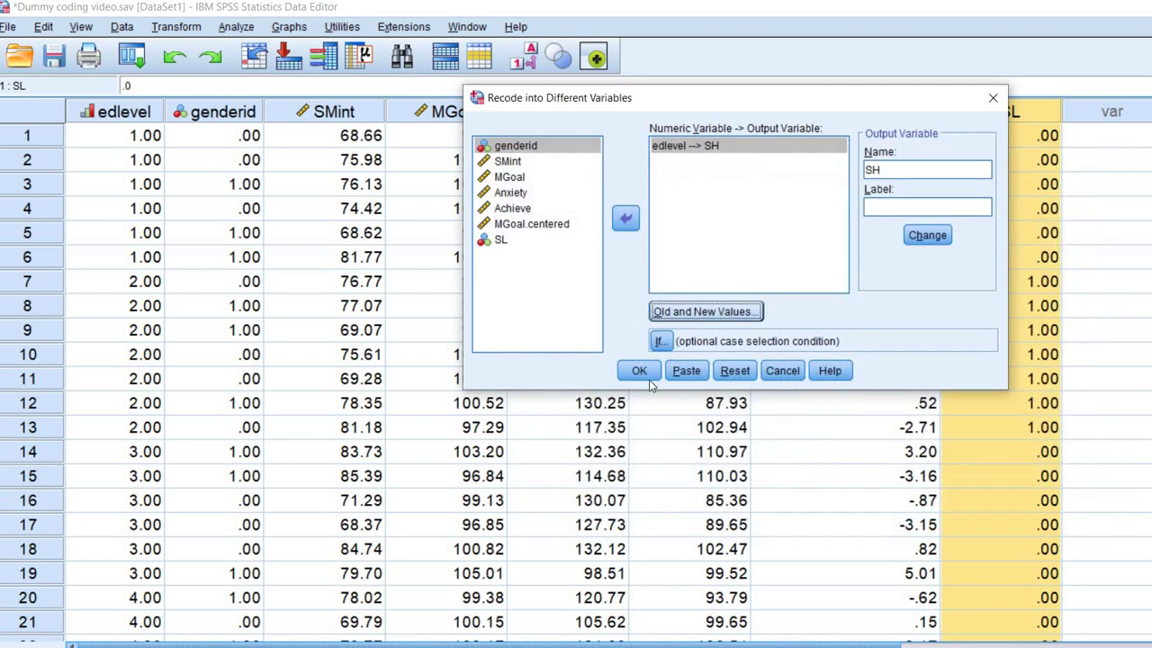
# Run the SH recode, then reopen Recode into Different Variables and change the output variable for edlevel to VH
pyautogui.click(639, 370)
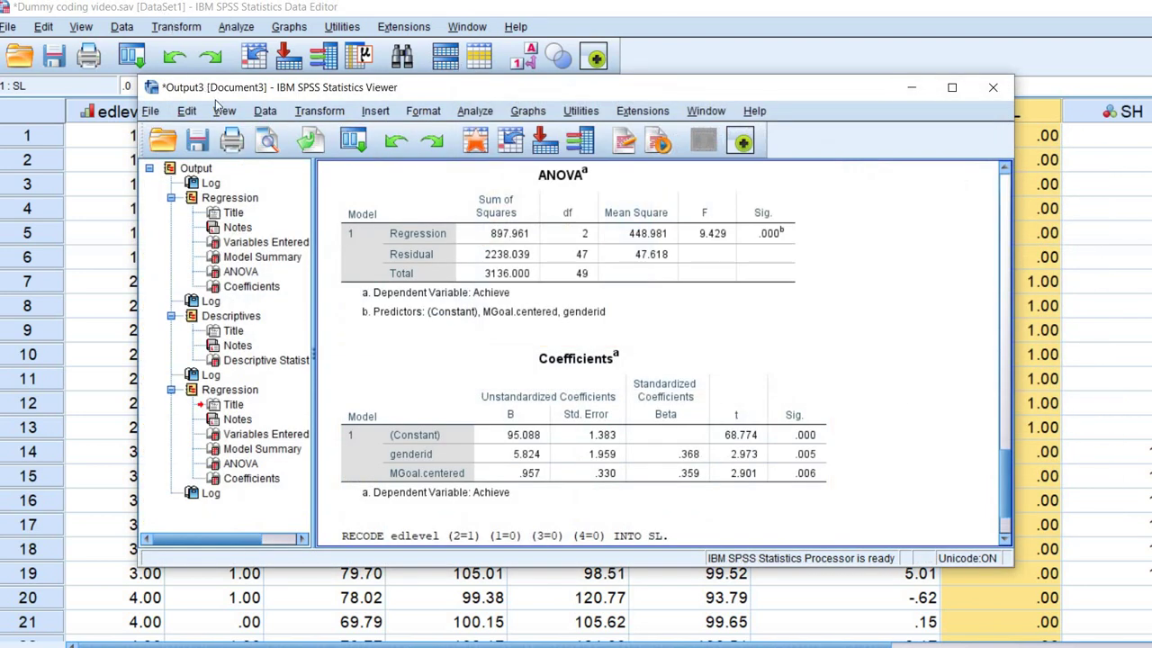
pyautogui.click(175, 27)
pyautogui.click(257, 160)
pyautogui.click(711, 145)
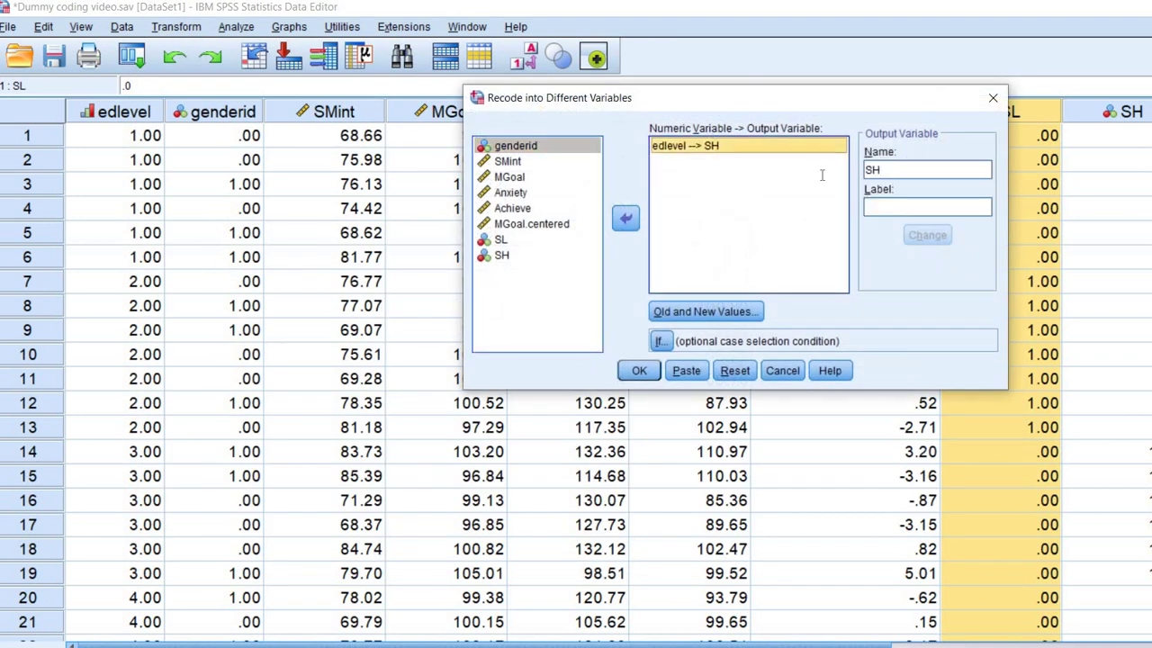
pyautogui.click(820, 187)
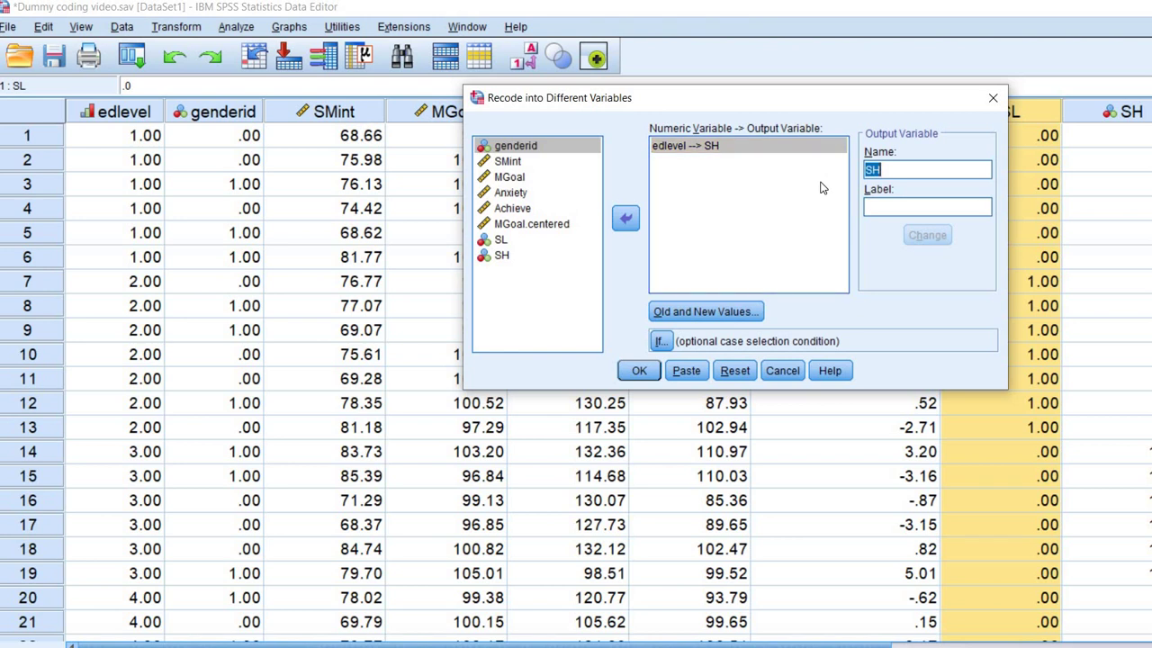
pyautogui.write('VH')
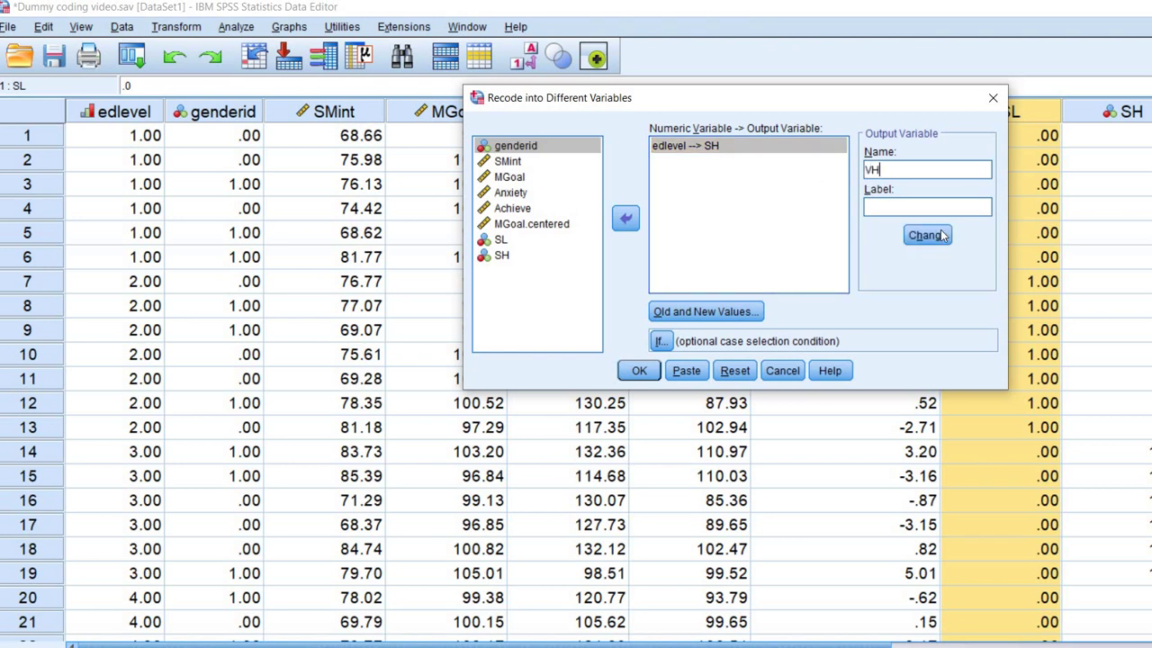
# Change the recode rule so that old value 4 becomes 1, keep all other values at 0, and run the VH recode
pyautogui.click(745, 312)
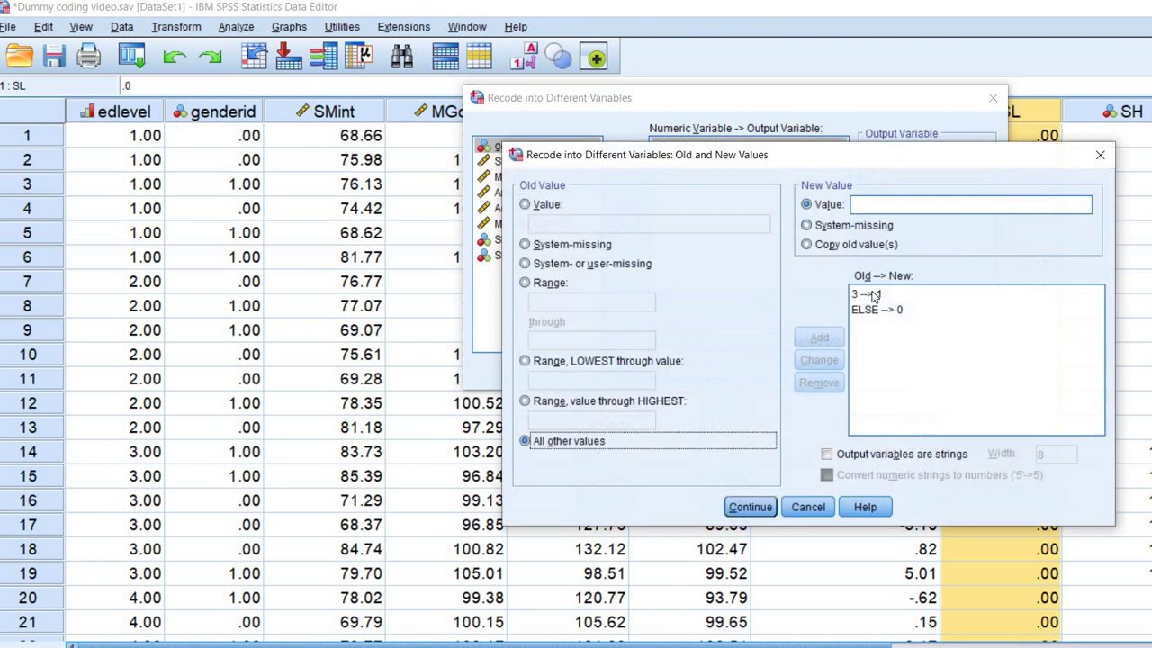
pyautogui.click(871, 295)
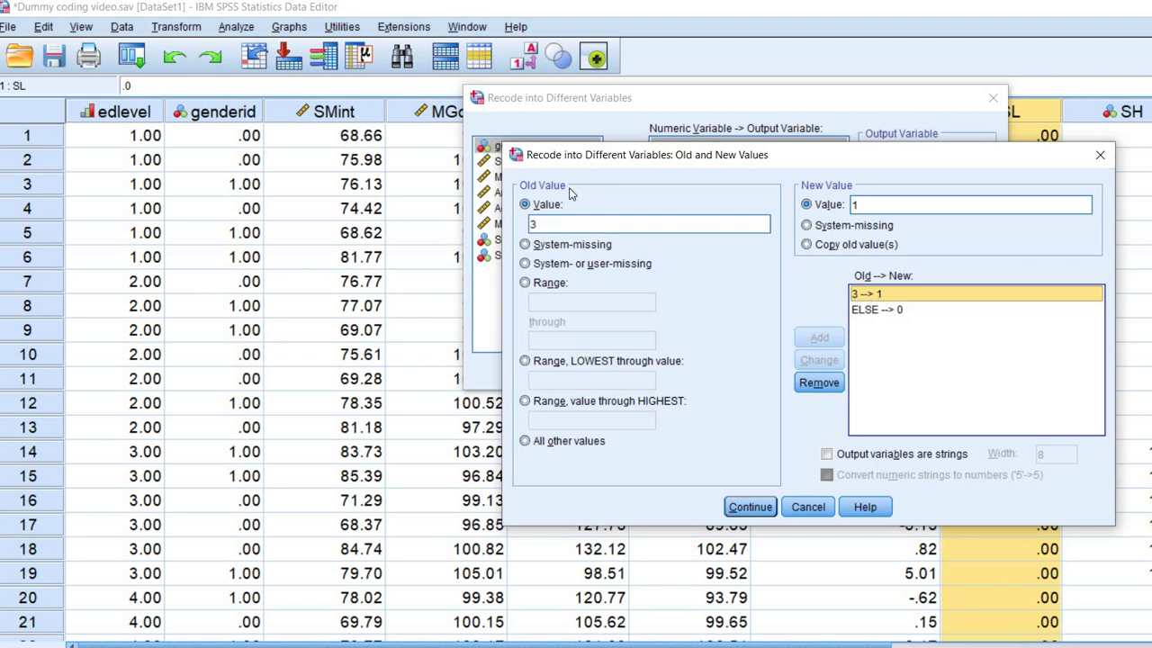
pyautogui.doubleClick(610, 220)
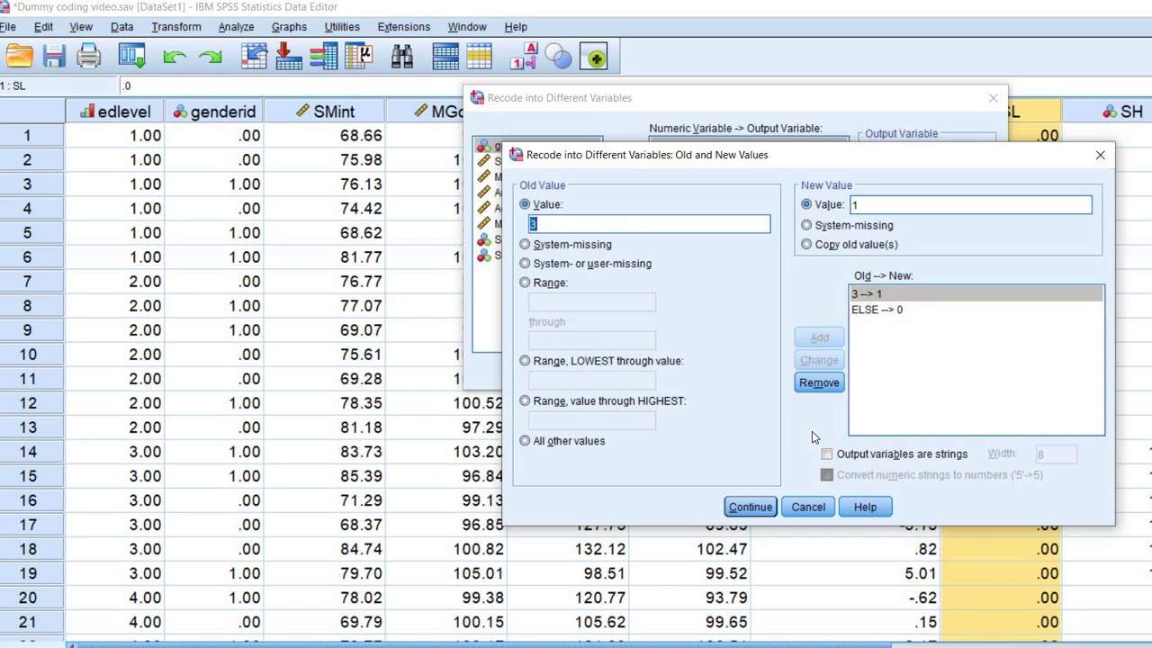
pyautogui.write('4')
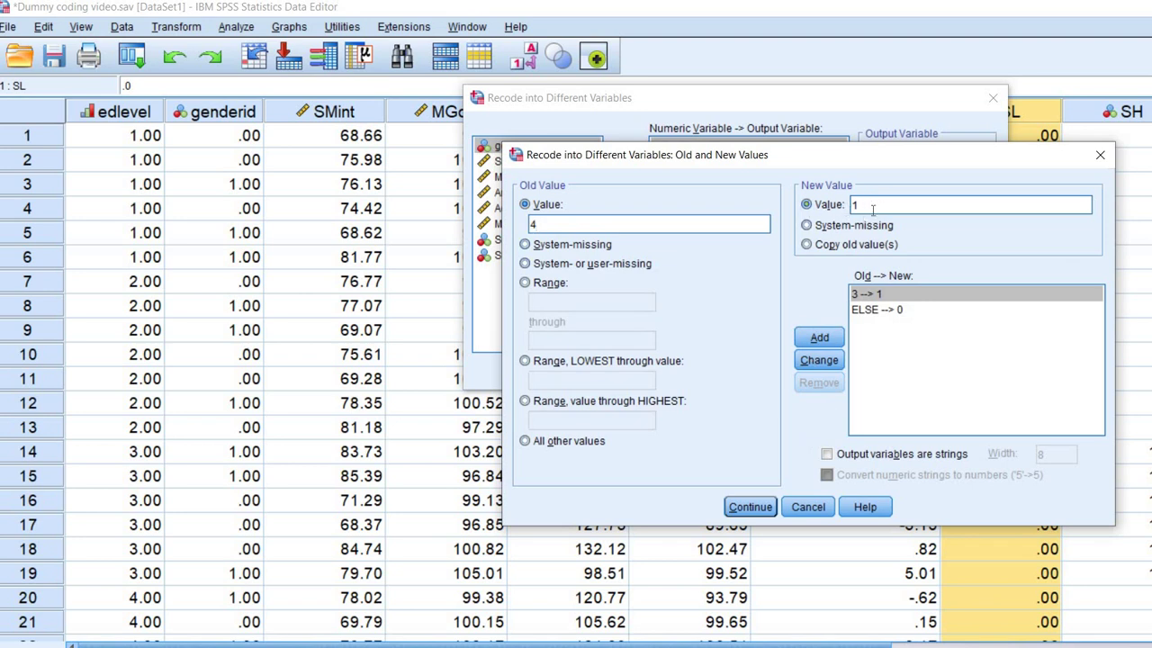
pyautogui.click(819, 361)
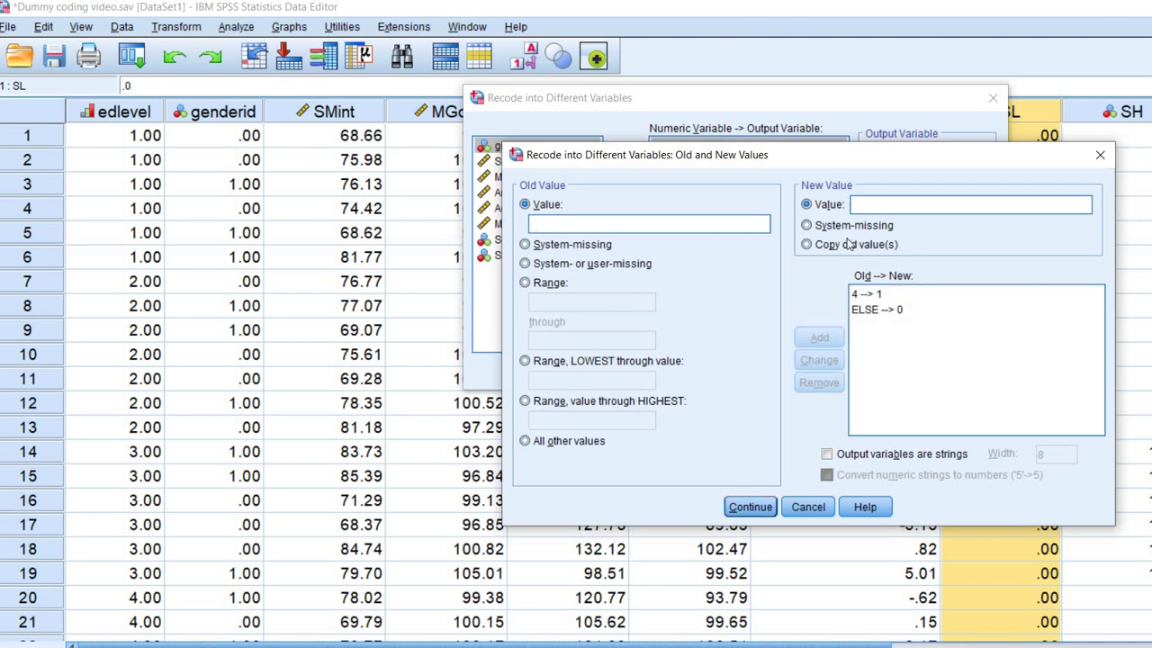
pyautogui.click(749, 506)
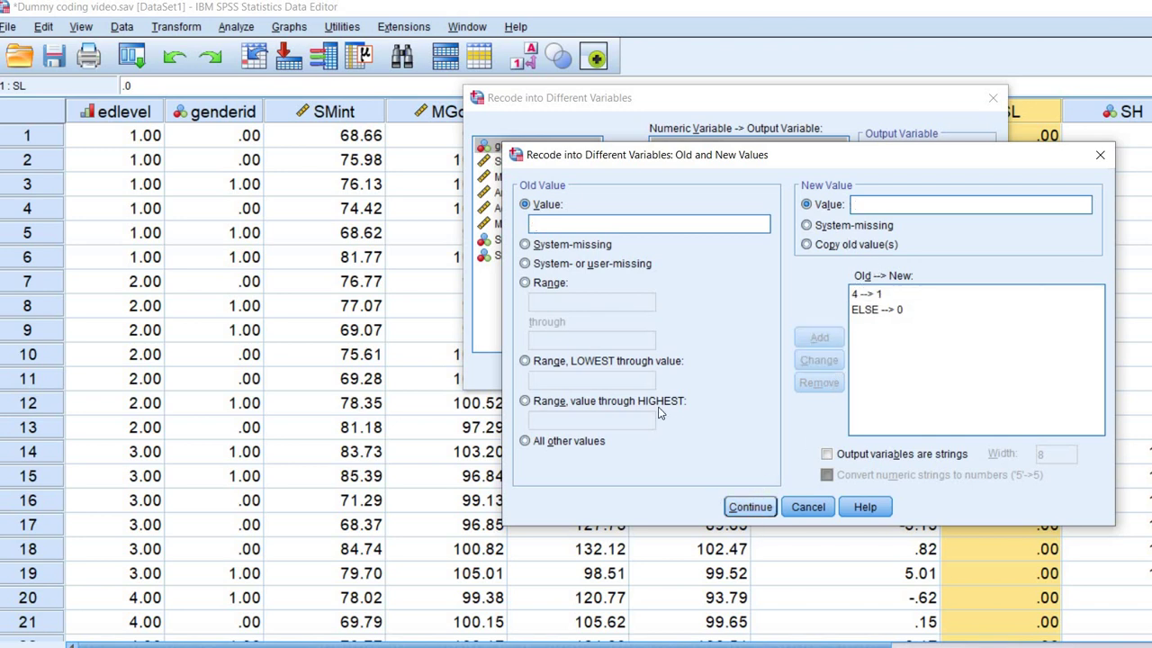
pyautogui.click(654, 378)
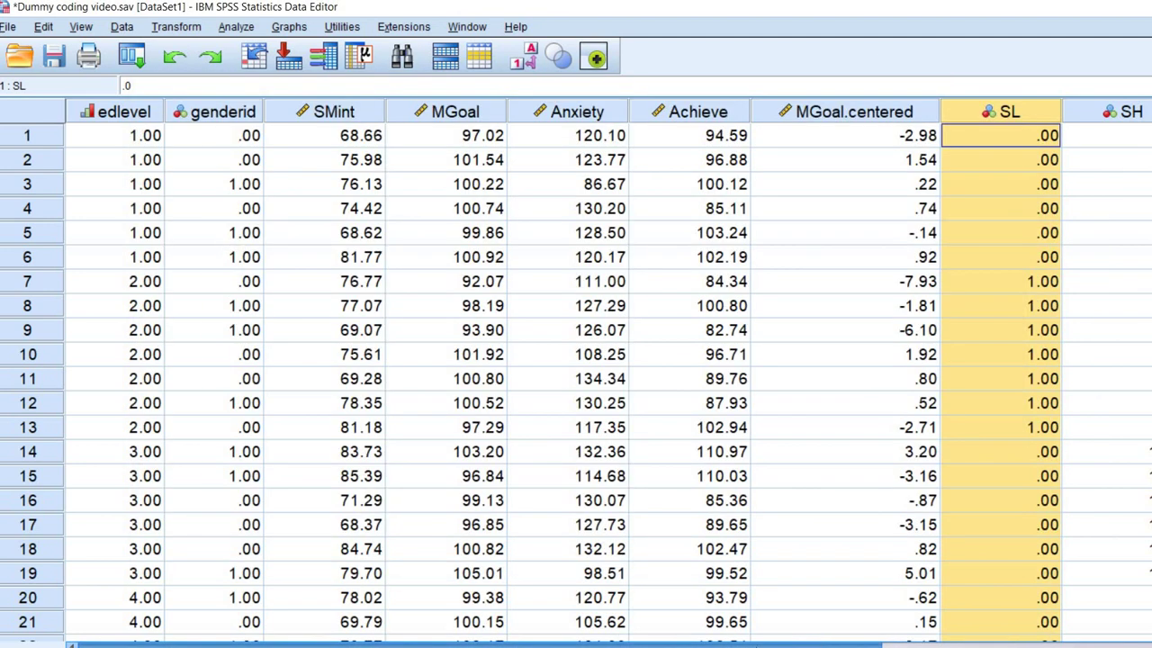
# Check the values in the new SL, SH and VH columns of the dataset
pyautogui.hscroll(5, 825, 467)
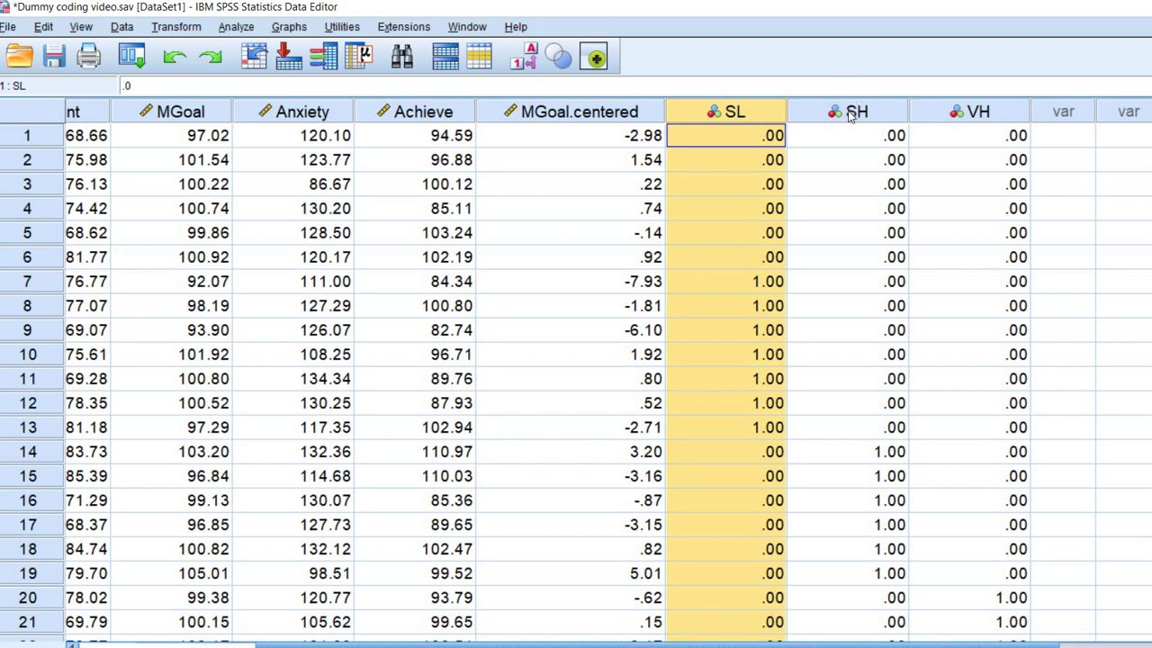
pyautogui.press('Right')
pyautogui.press('Right')
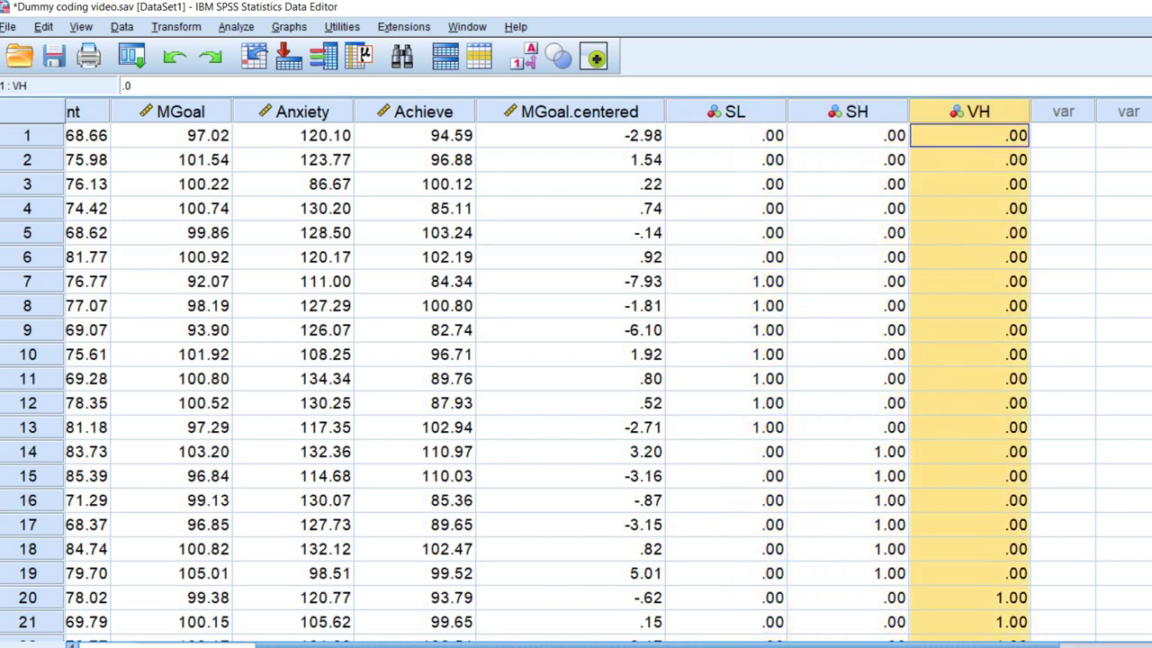
# Switch to the Notepad notes and examine the alternative coding table that treats the "Very high" education group as the reference category
pyautogui.hotkey('alt', 'Tab')
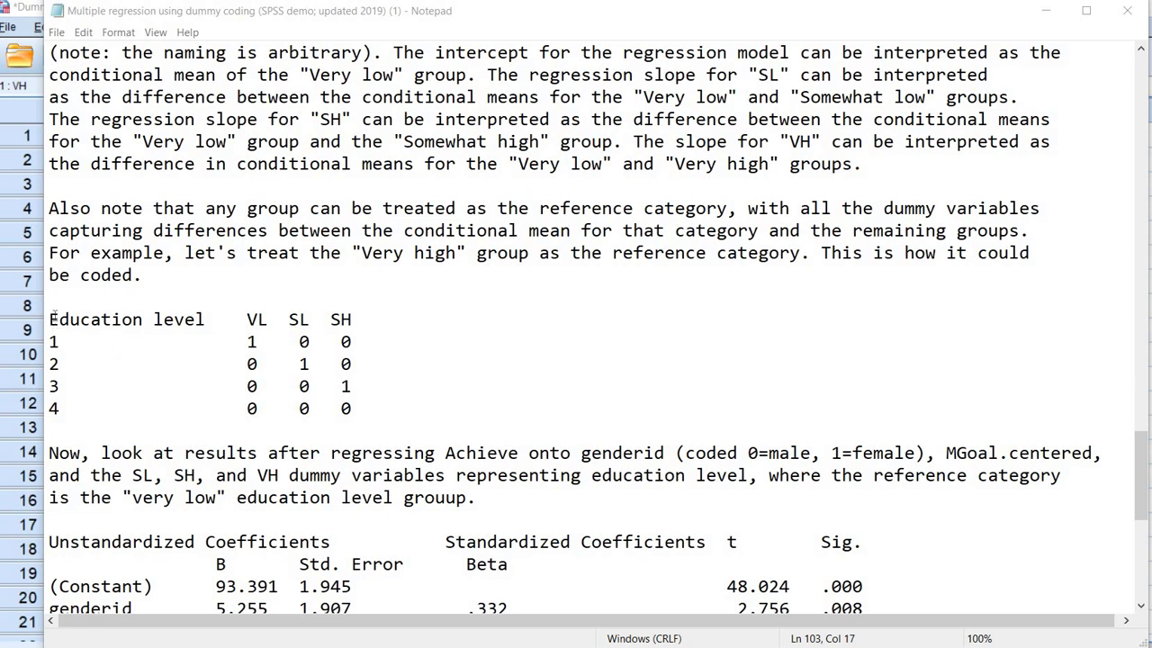
pyautogui.hotkey('shift', 'Down')
pyautogui.hotkey('shift', 'Down')
pyautogui.hotkey('shift', 'Down')
pyautogui.hotkey('shift', 'Down')
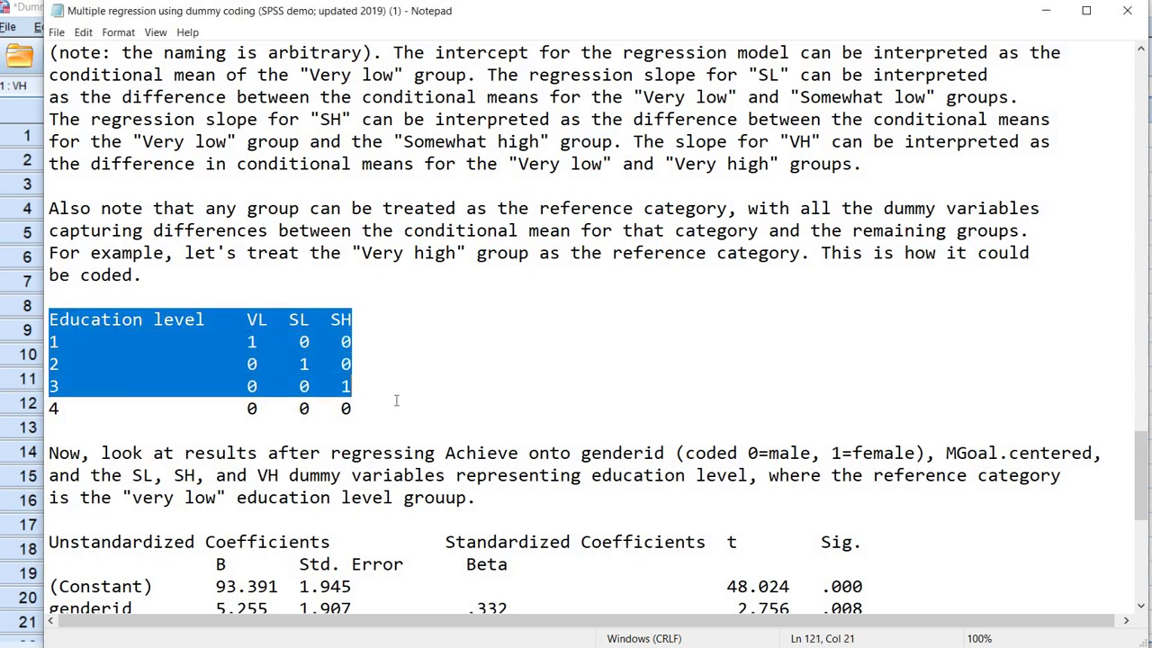
pyautogui.hotkey('shift', 'End')
pyautogui.press('Up')
pyautogui.press('Up')
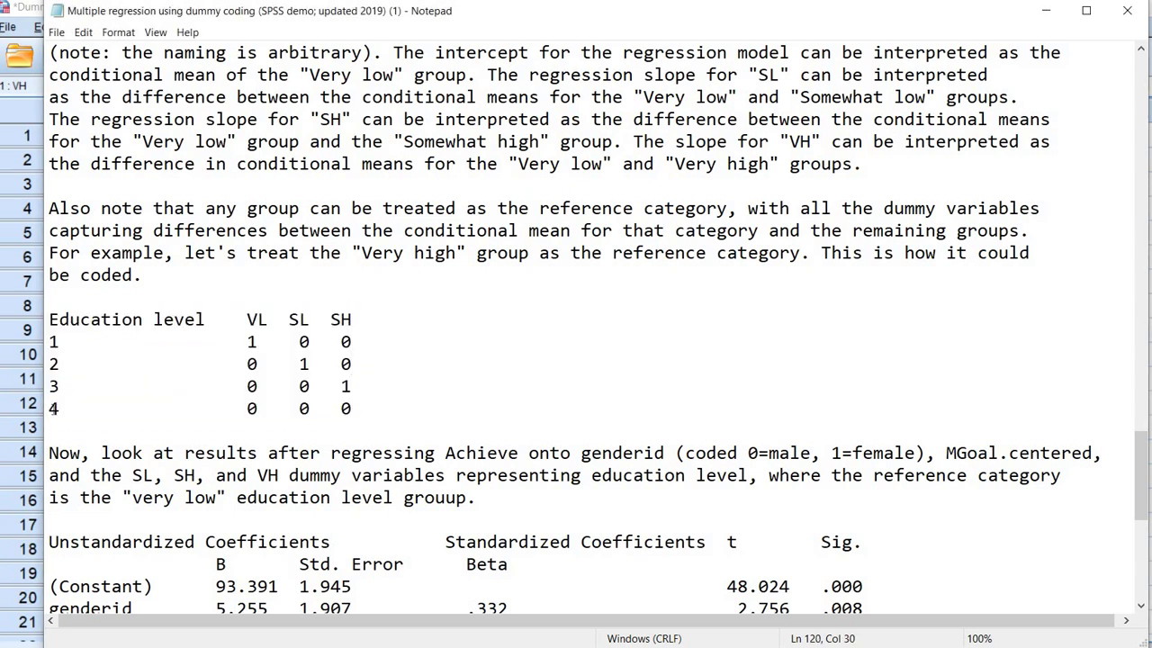
pyautogui.doubleClick(64, 410)
pyautogui.moveTo(247, 409); pyautogui.dragTo(353, 411)
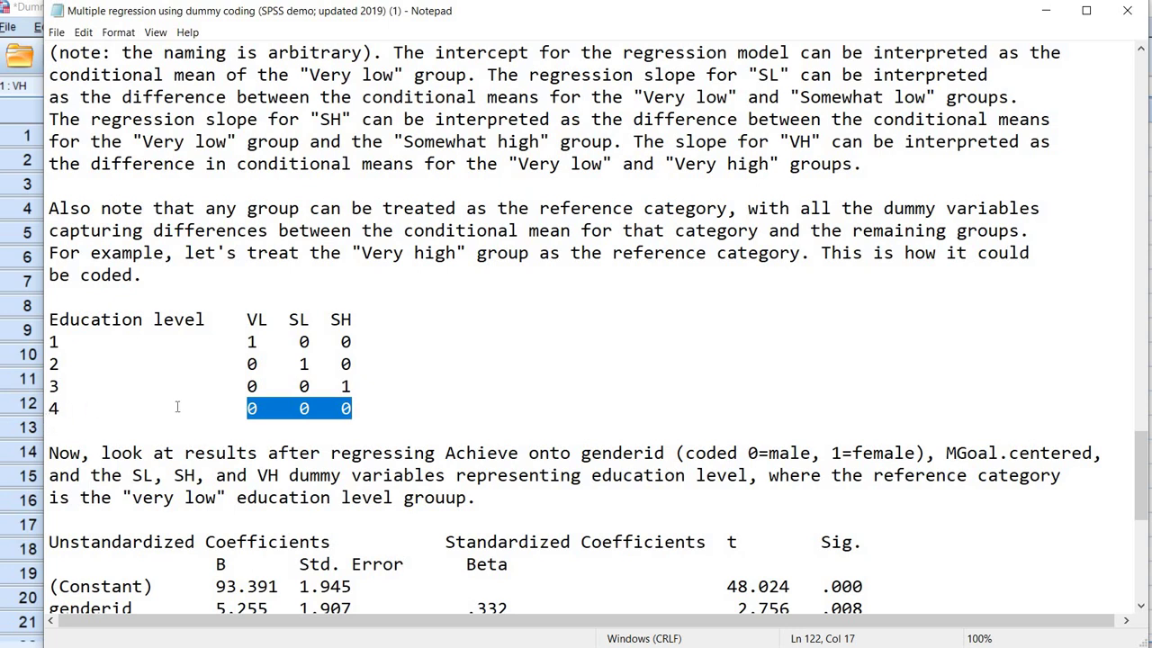
# Compare the codes of the VL, SL and SH dummy variables with those of the education level 4 reference row
pyautogui.click(241, 339)
pyautogui.hotkey('shift', 'Right')
pyautogui.hotkey('shift', 'Right')
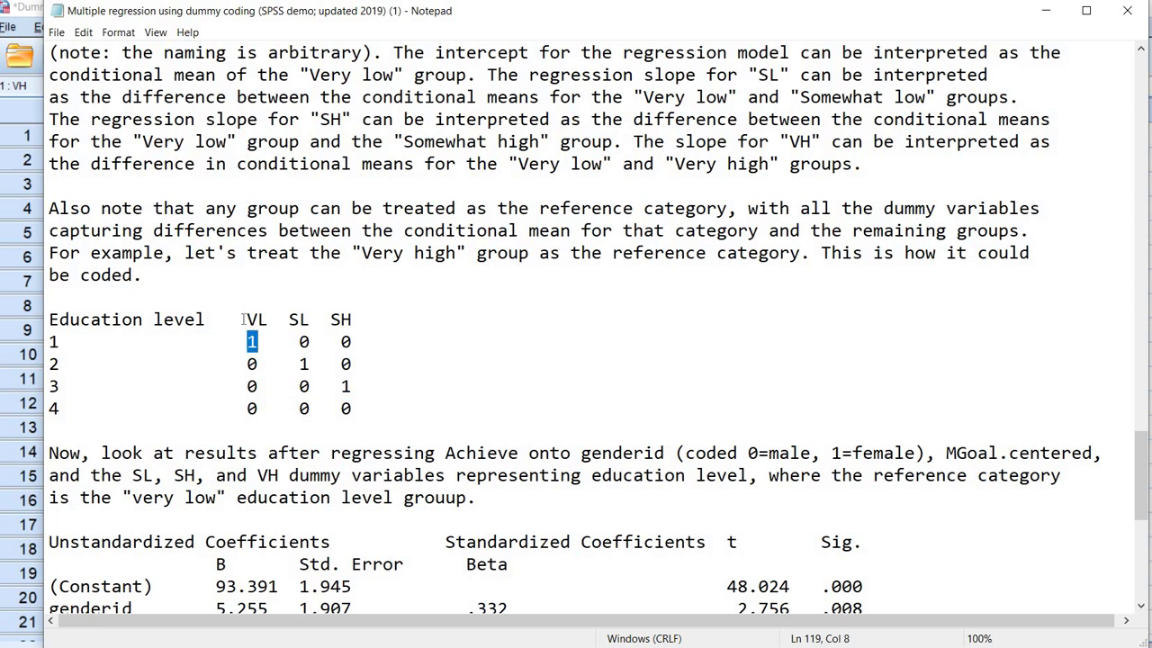
pyautogui.moveTo(263, 411); pyautogui.dragTo(237, 411)
pyautogui.moveTo(299, 341); pyautogui.dragTo(299, 364)
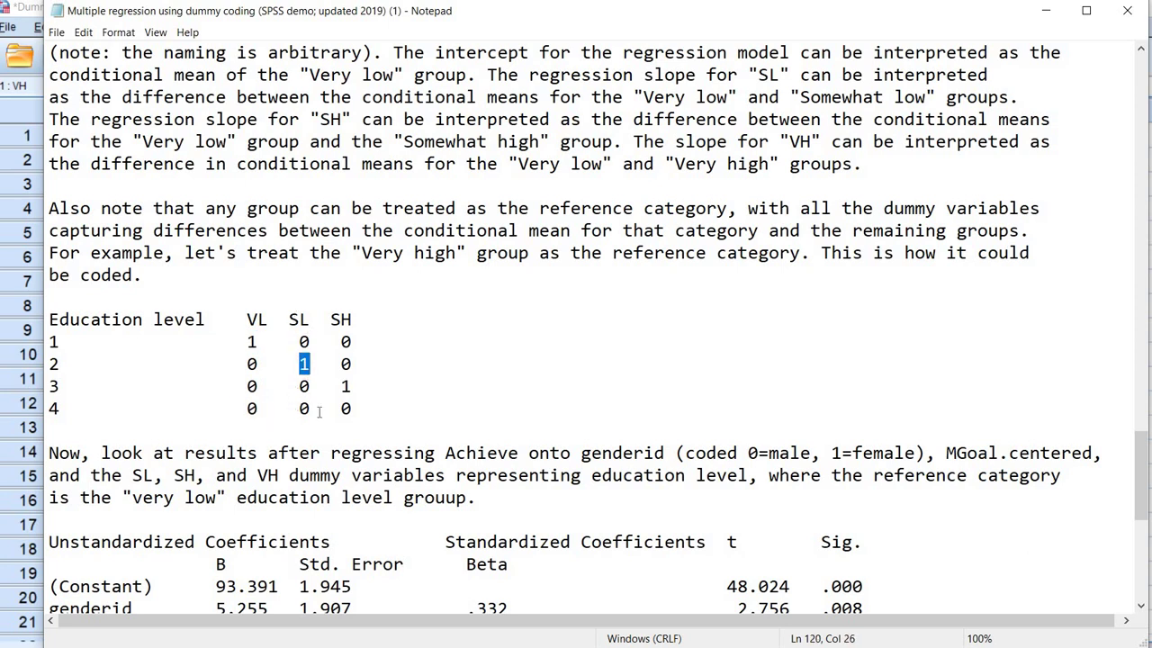
pyautogui.moveTo(289, 408); pyautogui.dragTo(356, 408)
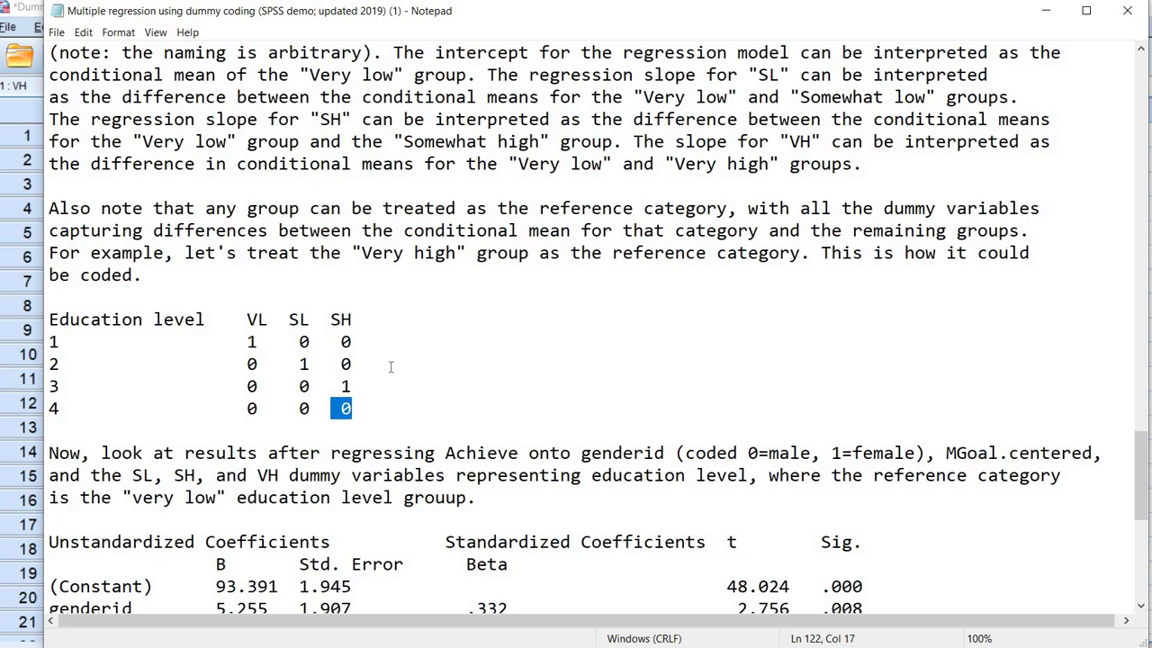
# Review the genderid and MGoal.centered predictors in the notes' regression results table for Achieve
pyautogui.scroll(-4, 390, 366)
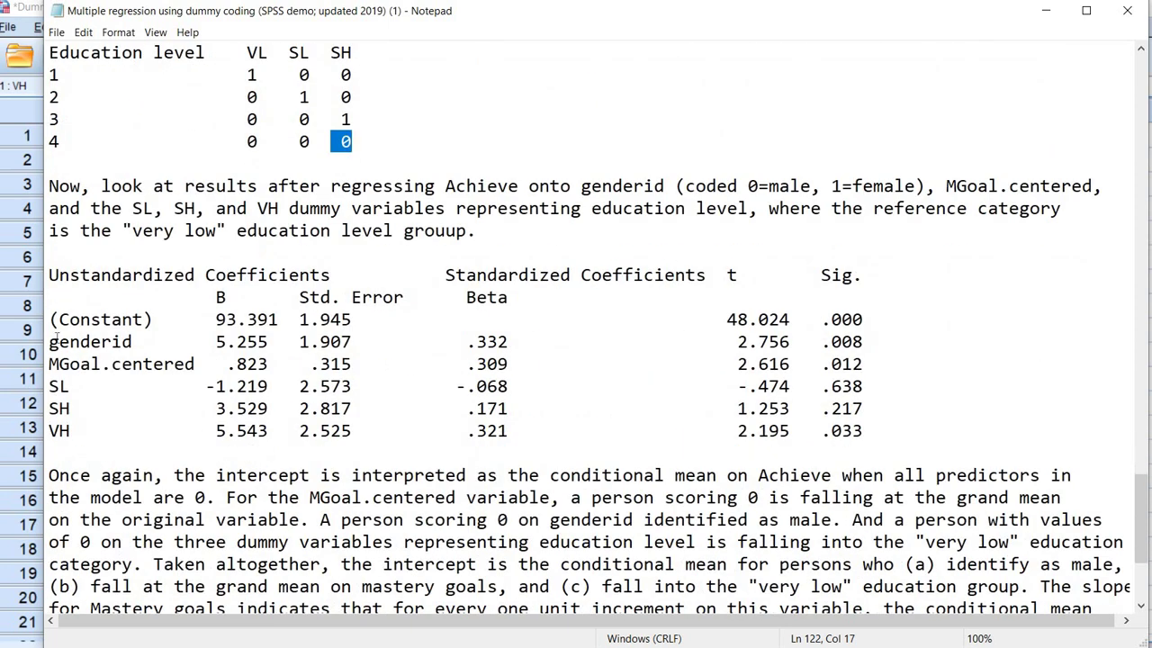
pyautogui.moveTo(50, 342); pyautogui.dragTo(133, 343)
pyautogui.moveTo(49, 364); pyautogui.dragTo(195, 364)
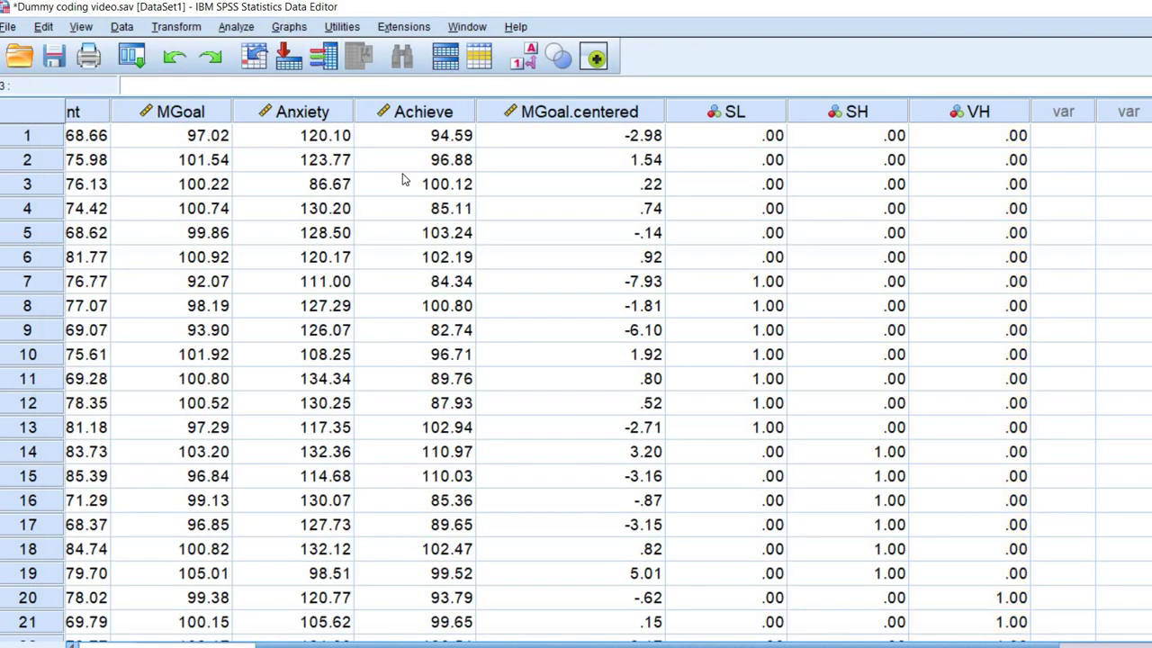
# Add SL, SH and VH to genderid and MGoal.centered as predictors of Achieve and run the linear regression in SPSS
pyautogui.click(236, 26)
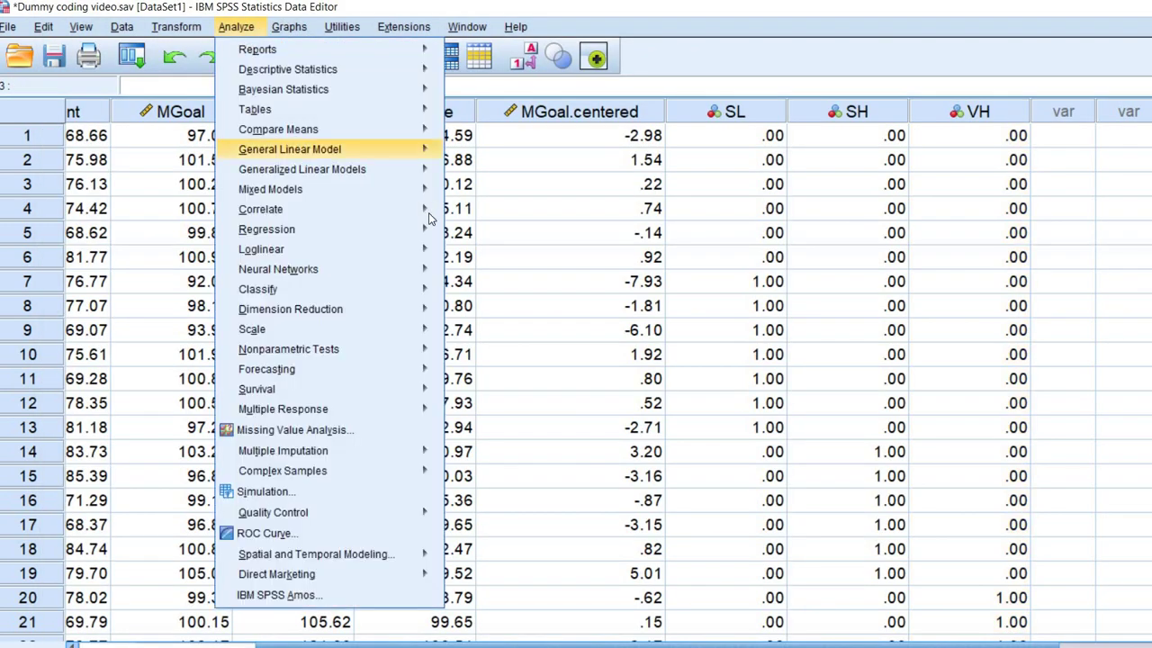
pyautogui.moveTo(423, 229)
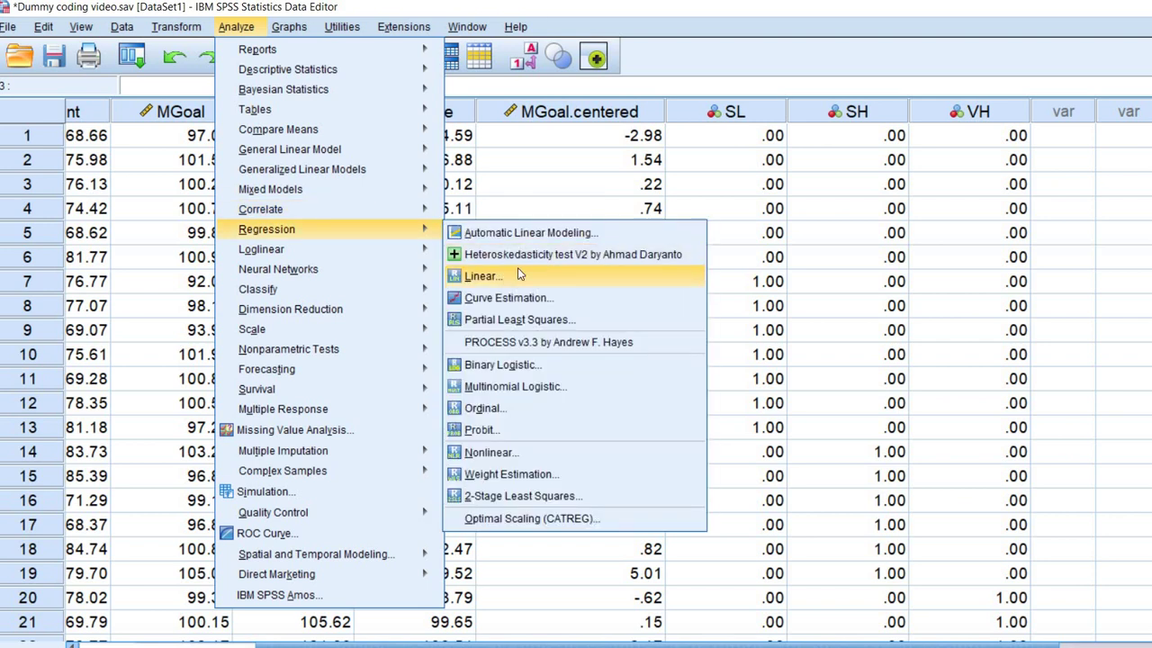
pyautogui.click(507, 279)
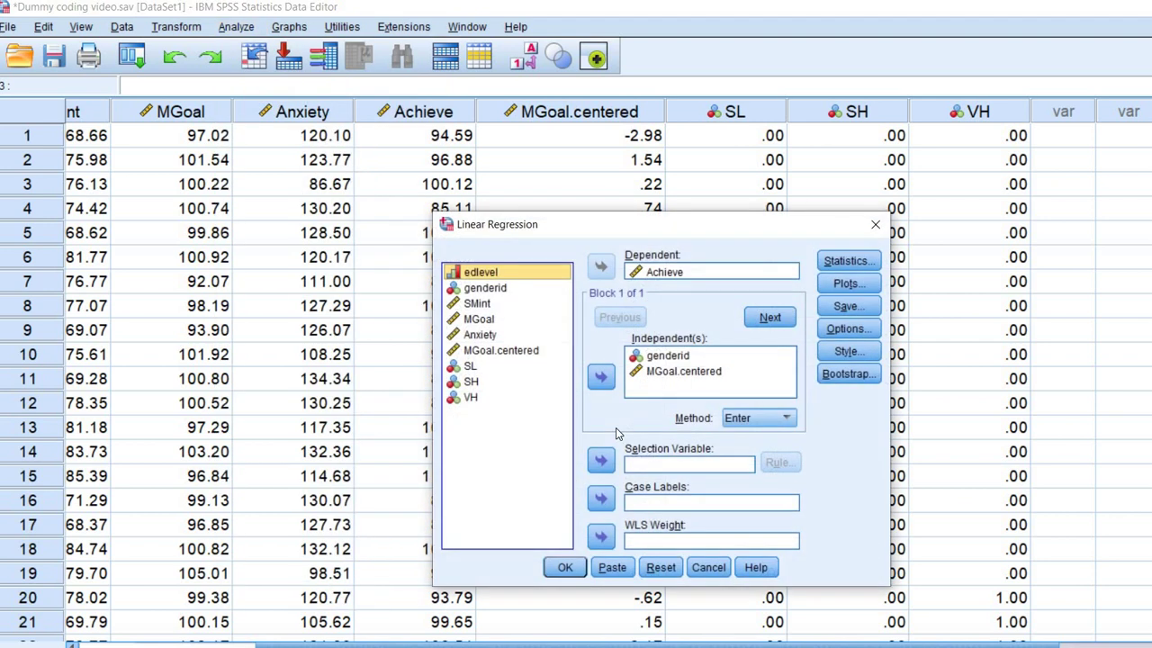
pyautogui.click(484, 367)
pyautogui.hotkey('shift', 'Down')
pyautogui.hotkey('shift', 'Down')
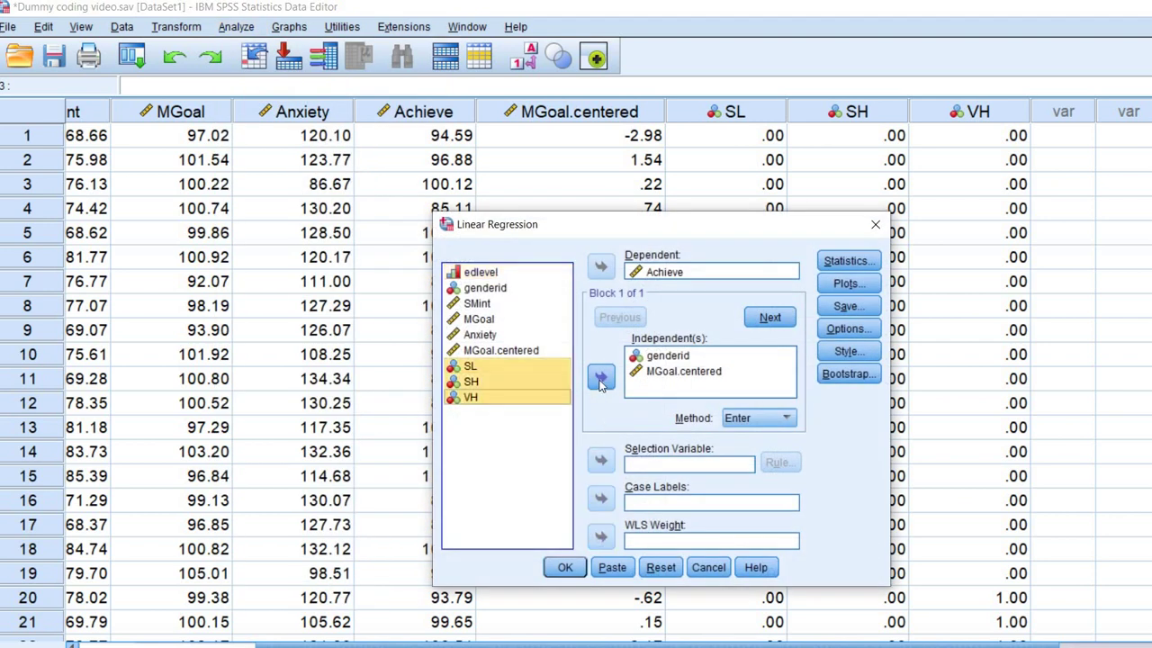
pyautogui.click(601, 376)
pyautogui.click(577, 571)
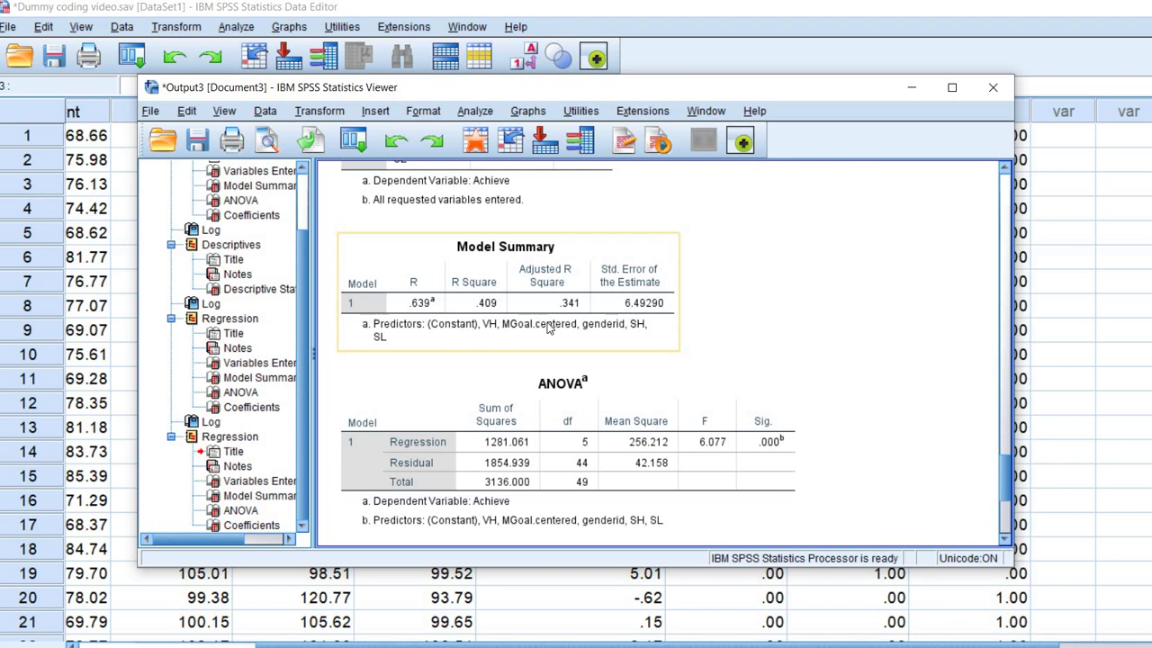
# Examine the ANOVA and Coefficients tables of the new regression output
pyautogui.scroll(-3, 707, 326)
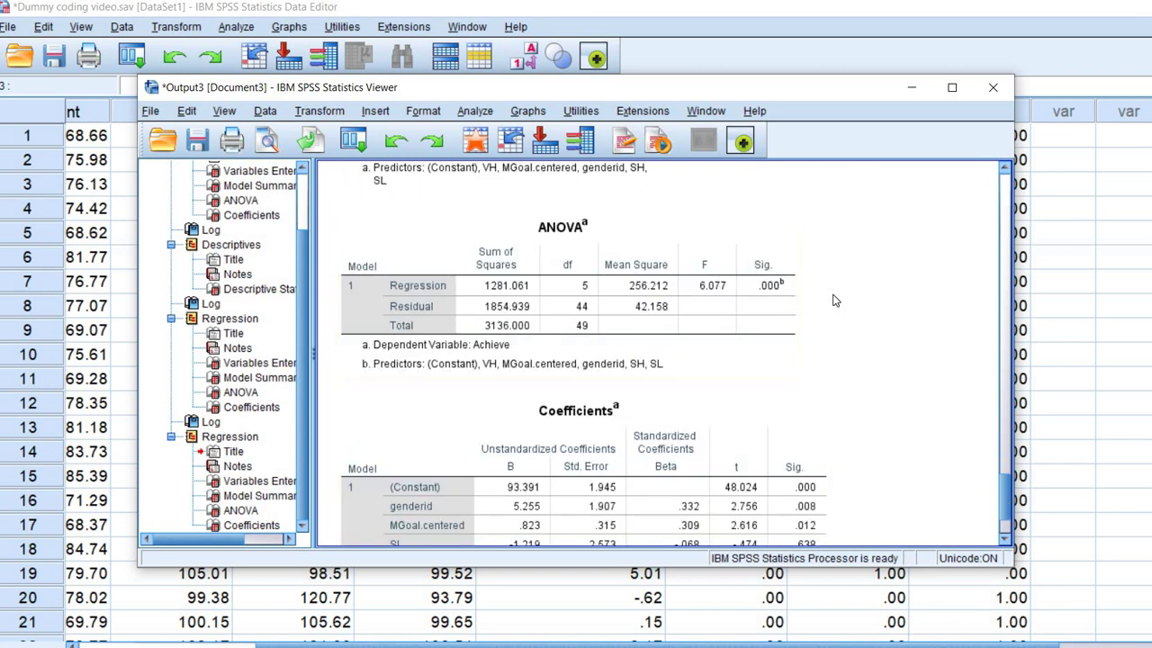
pyautogui.scroll(-2, 745, 379)
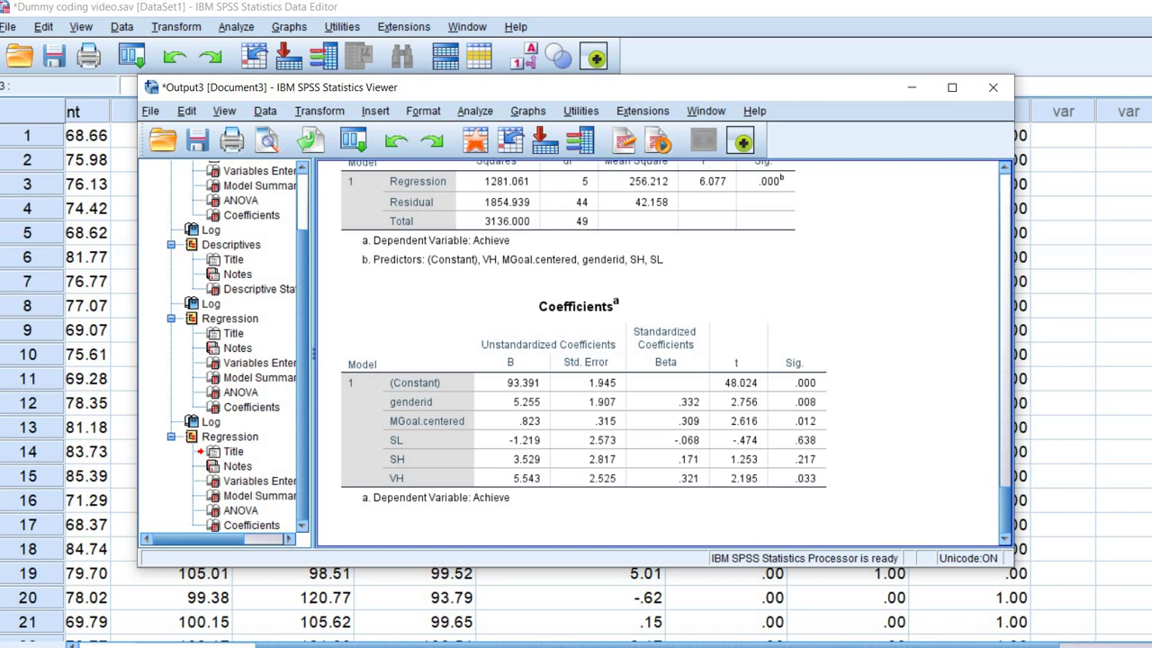
# Return to the Notepad notes and read the interpretation of the intercept and the Mastery goals slope
pyautogui.hotkey('alt', 'Tab')
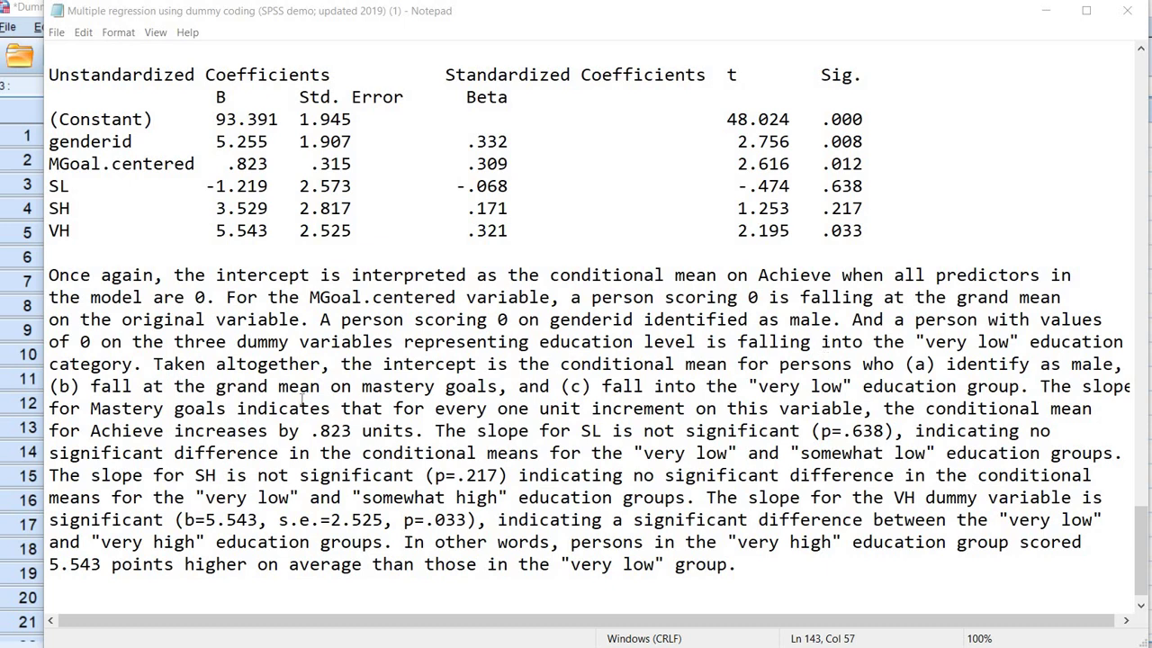
pyautogui.moveTo(154, 364); pyautogui.dragTo(583, 409)
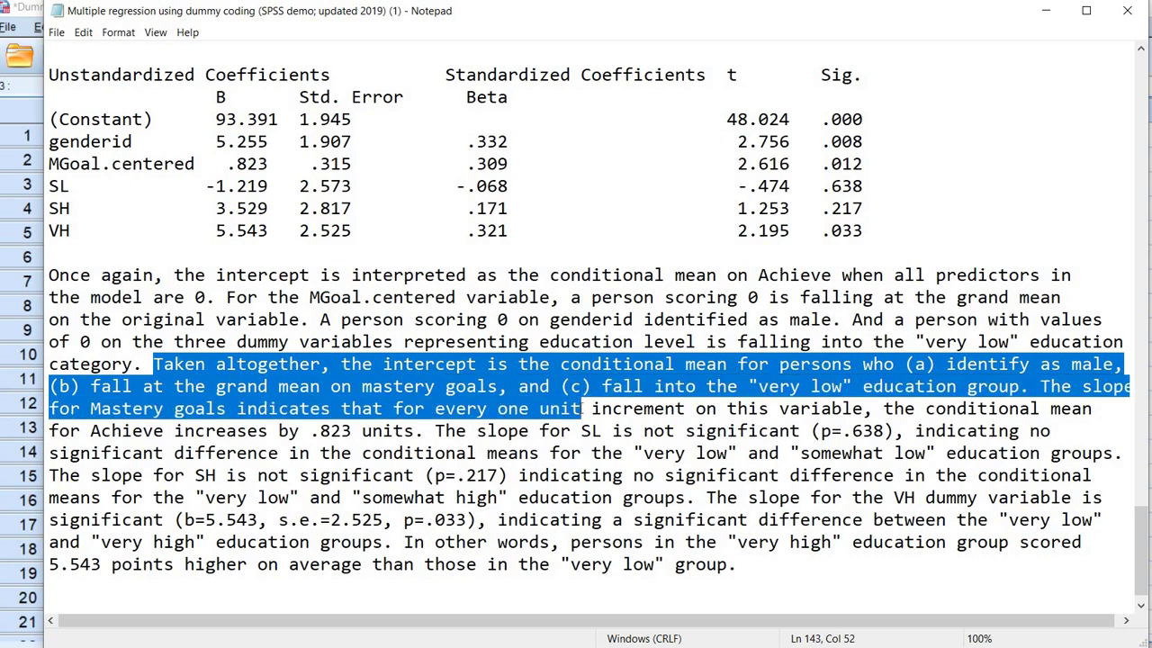
pyautogui.moveTo(583, 408); pyautogui.dragTo(437, 439)
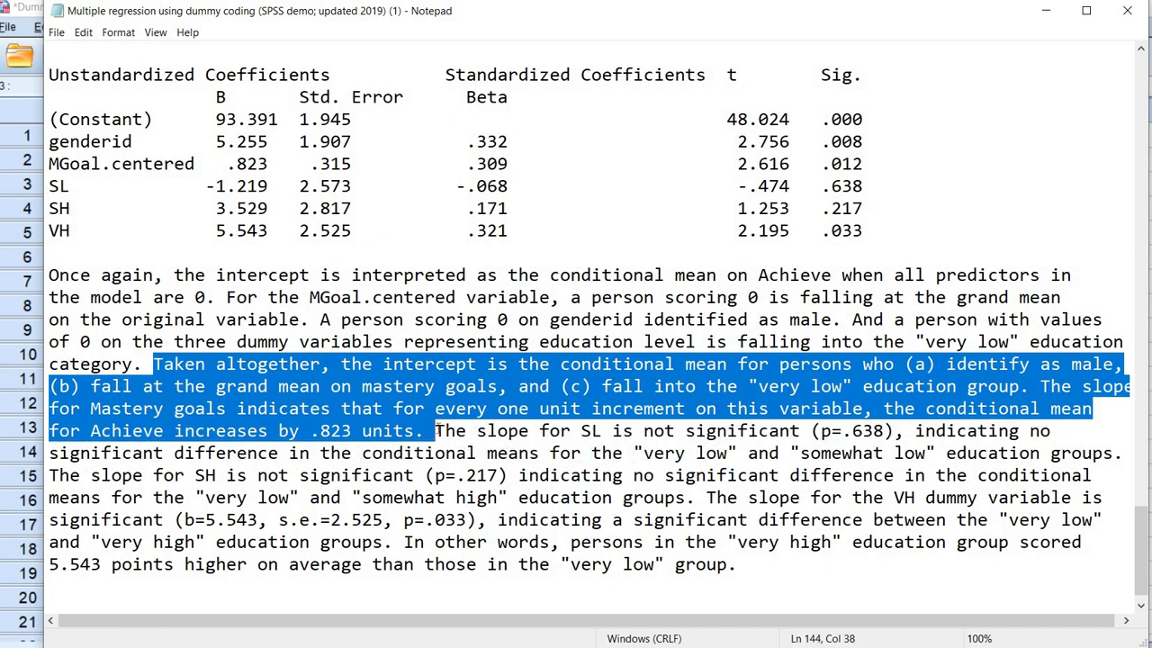
pyautogui.click(465, 445)
# Read the interpretation of the SL slope and compare it with the SL significance value in the coefficients table
pyautogui.moveTo(436, 432); pyautogui.dragTo(893, 432)
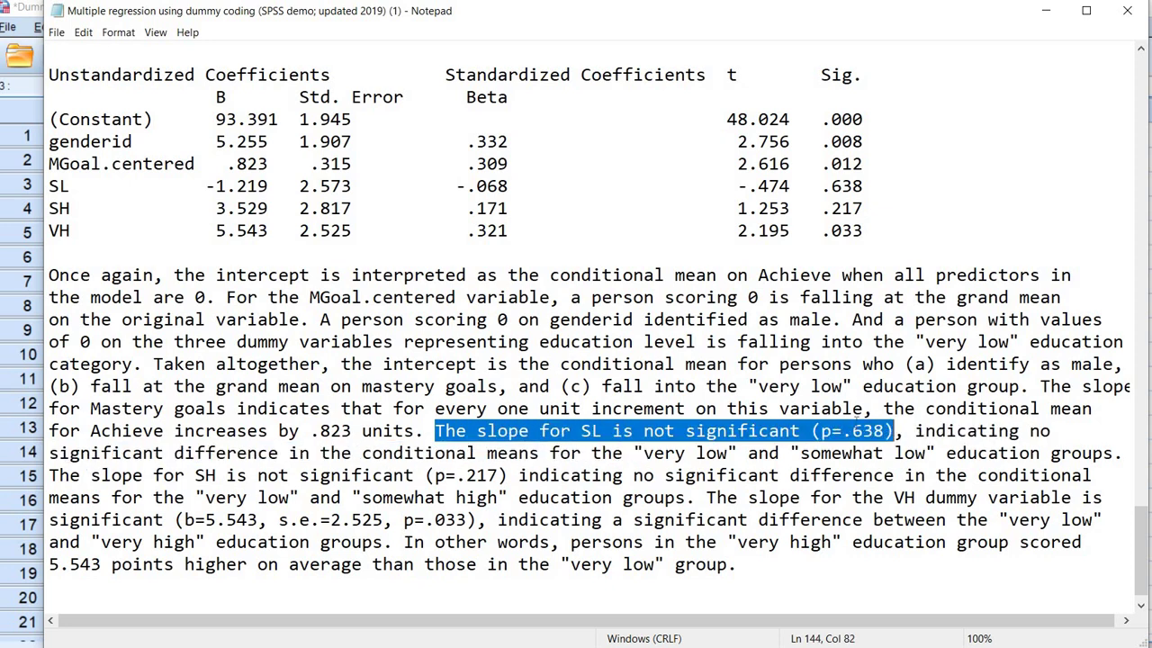
pyautogui.doubleClick(845, 186)
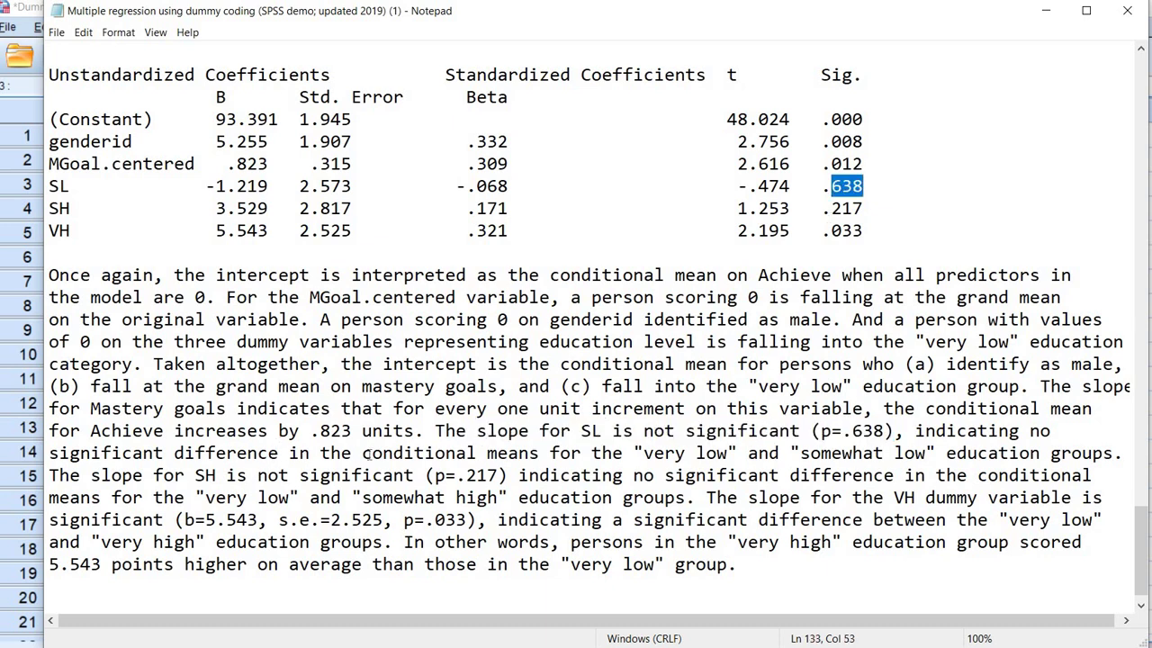
pyautogui.moveTo(362, 453); pyautogui.dragTo(936, 453)
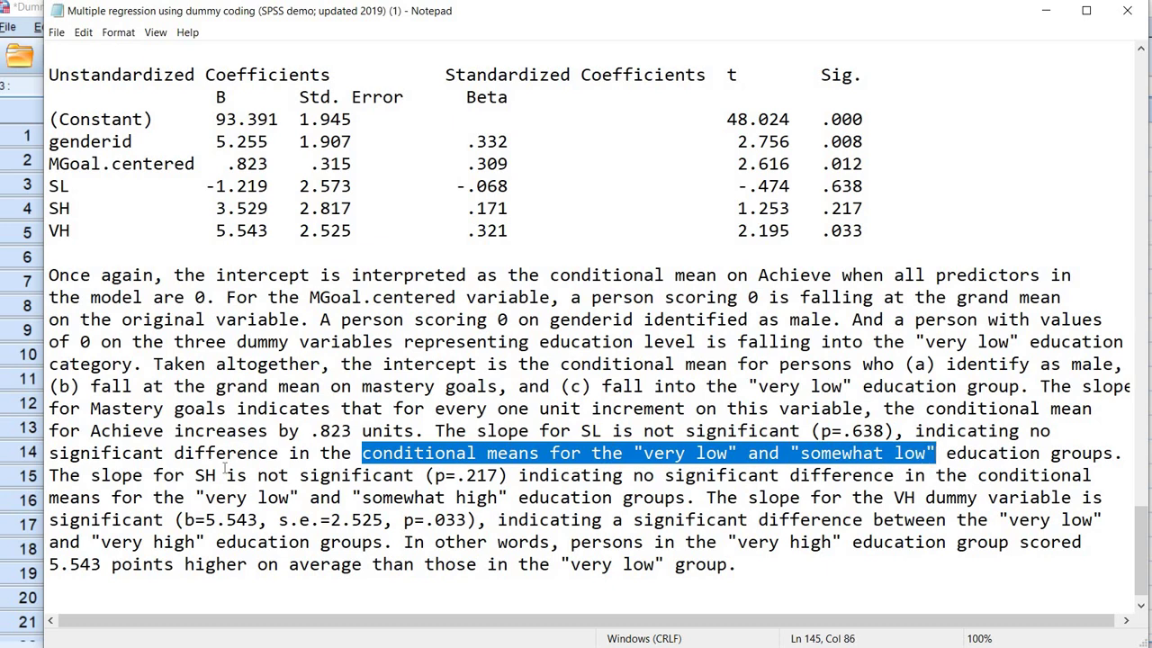
# Read the interpretations of the SH and VH slopes and check VH's B and significance values in the coefficients table
pyautogui.moveTo(194, 475); pyautogui.dragTo(519, 475)
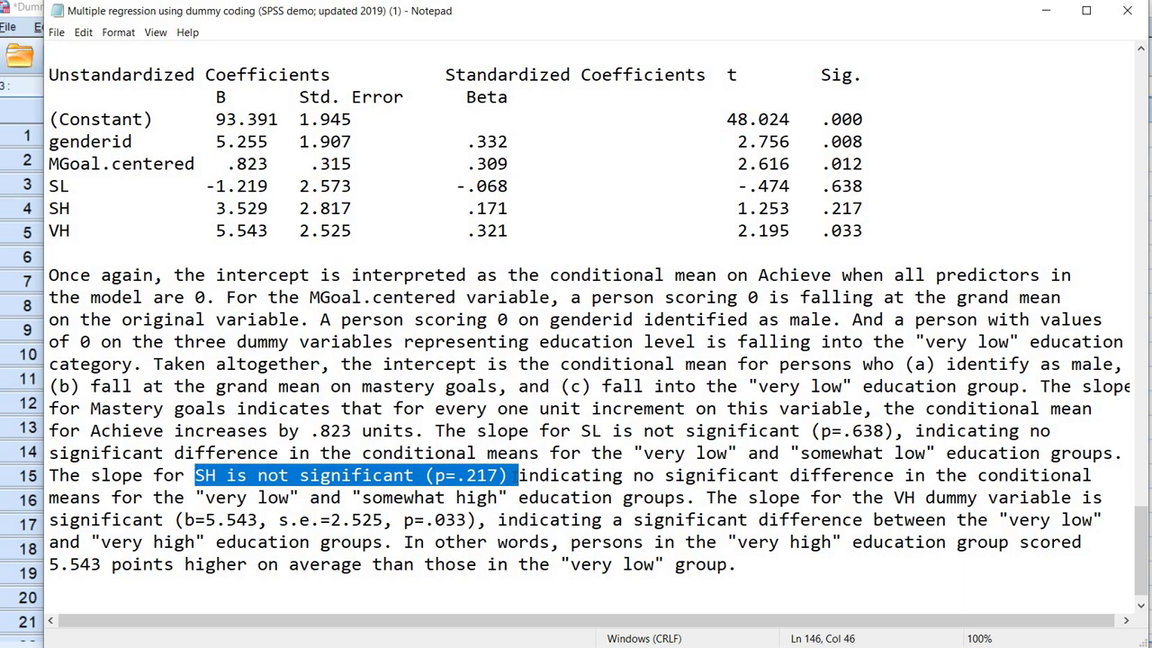
pyautogui.moveTo(508, 490); pyautogui.dragTo(709, 500)
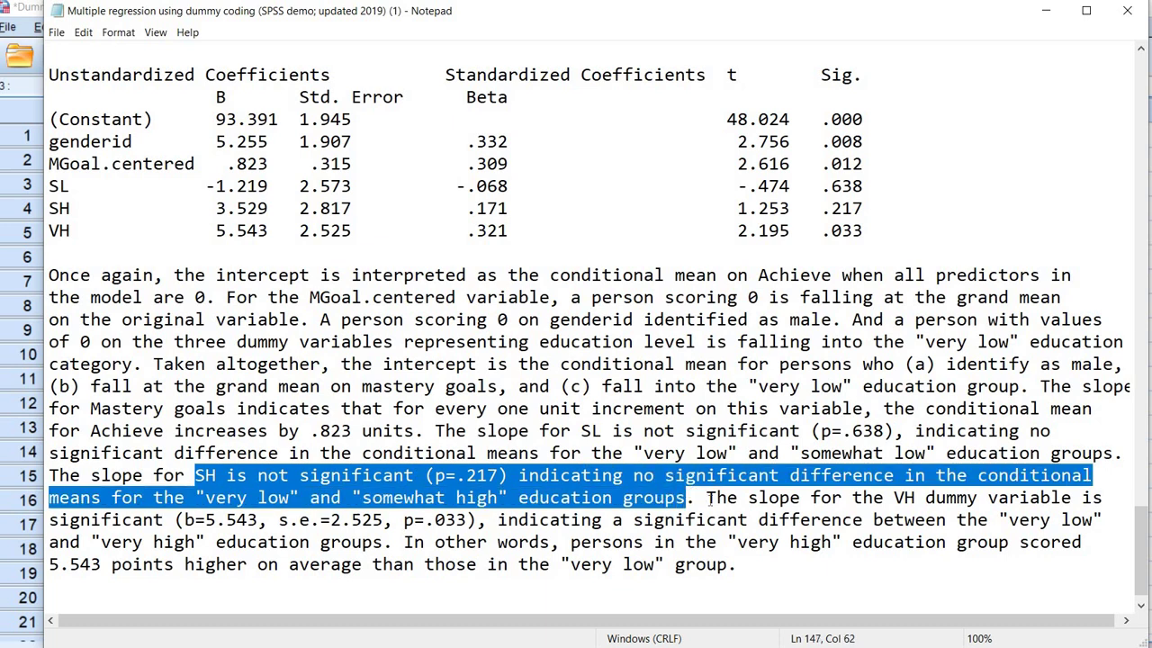
pyautogui.click(708, 499)
pyautogui.keyDown('shift'); pyautogui.click(717, 519); pyautogui.keyUp('shift')
pyautogui.moveTo(717, 519); pyautogui.dragTo(486, 520)
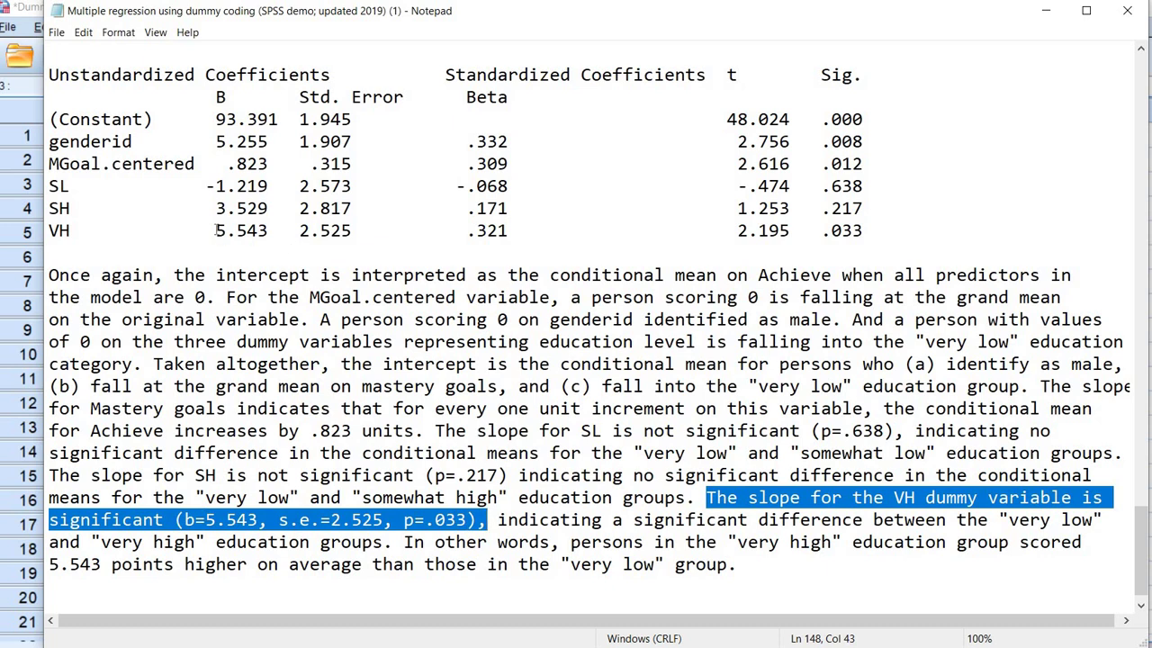
pyautogui.moveTo(216, 231); pyautogui.dragTo(270, 240)
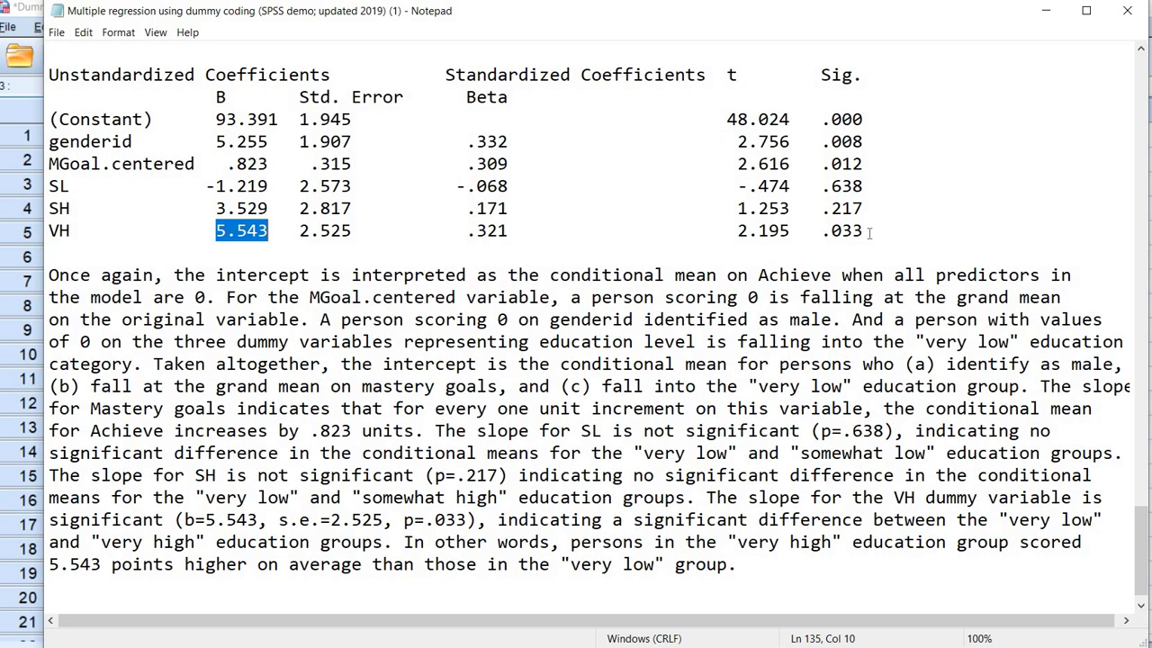
pyautogui.moveTo(821, 232); pyautogui.dragTo(863, 232)
# Highlight and read the clause interpreting the VH slope as a difference between the "very low" and "very high" education groups
pyautogui.moveTo(497, 519); pyautogui.dragTo(554, 540)
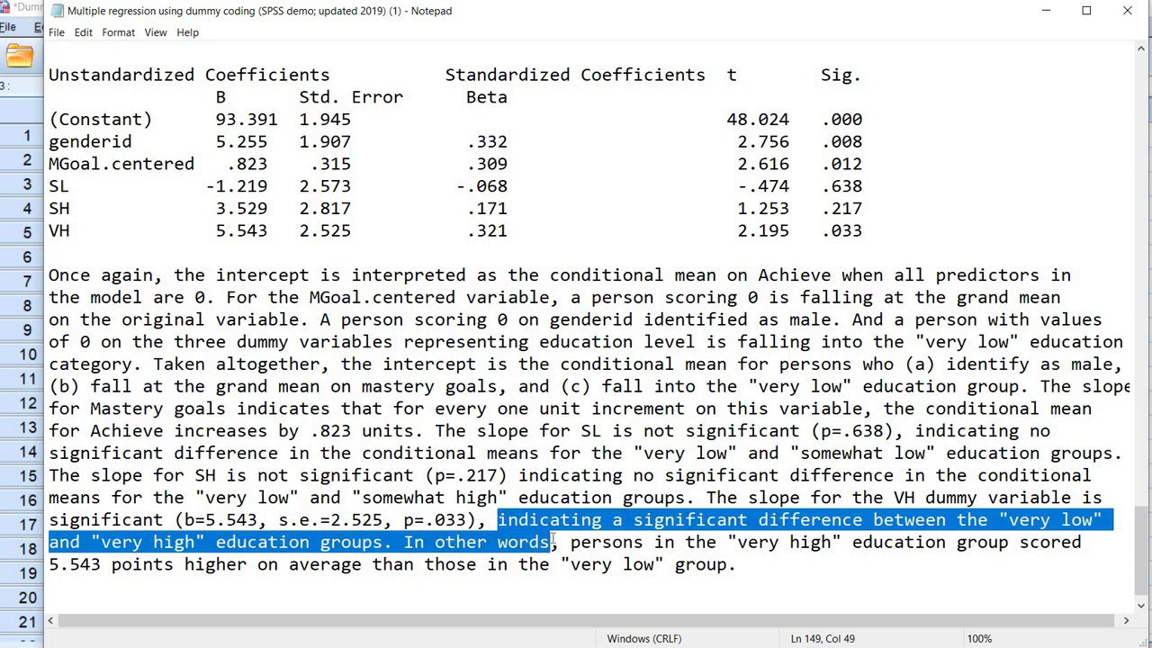
pyautogui.hotkey('shift', 'Left')
pyautogui.hotkey('shift', 'Left')
pyautogui.hotkey('shift', 'Left')
pyautogui.hotkey('shift', 'Left')
pyautogui.hotkey('shift', 'Left')
pyautogui.hotkey('shift', 'Left')
pyautogui.hotkey('shift', 'Left')
pyautogui.hotkey('shift', 'Left')
pyautogui.hotkey('shift', 'Left')
pyautogui.hotkey('shift', 'Left')
pyautogui.hotkey('shift', 'Left')
pyautogui.hotkey('shift', 'Left')
pyautogui.hotkey('shift', 'Left')
pyautogui.hotkey('shift', 'Left')
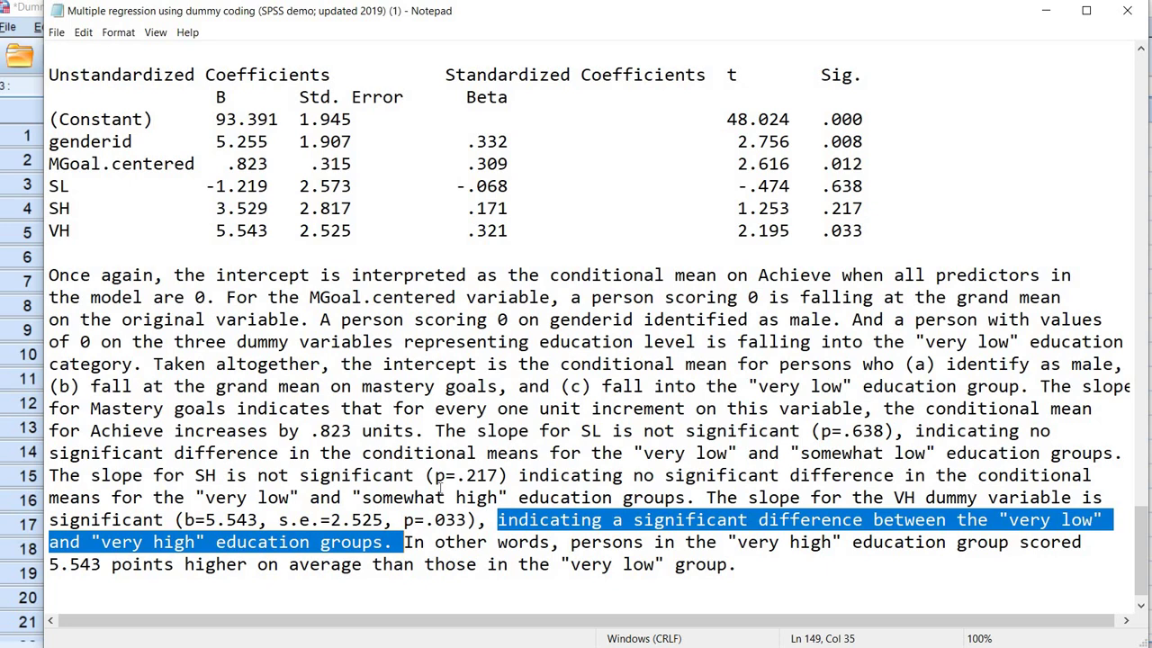
pyautogui.scroll(-1, 307, 624)
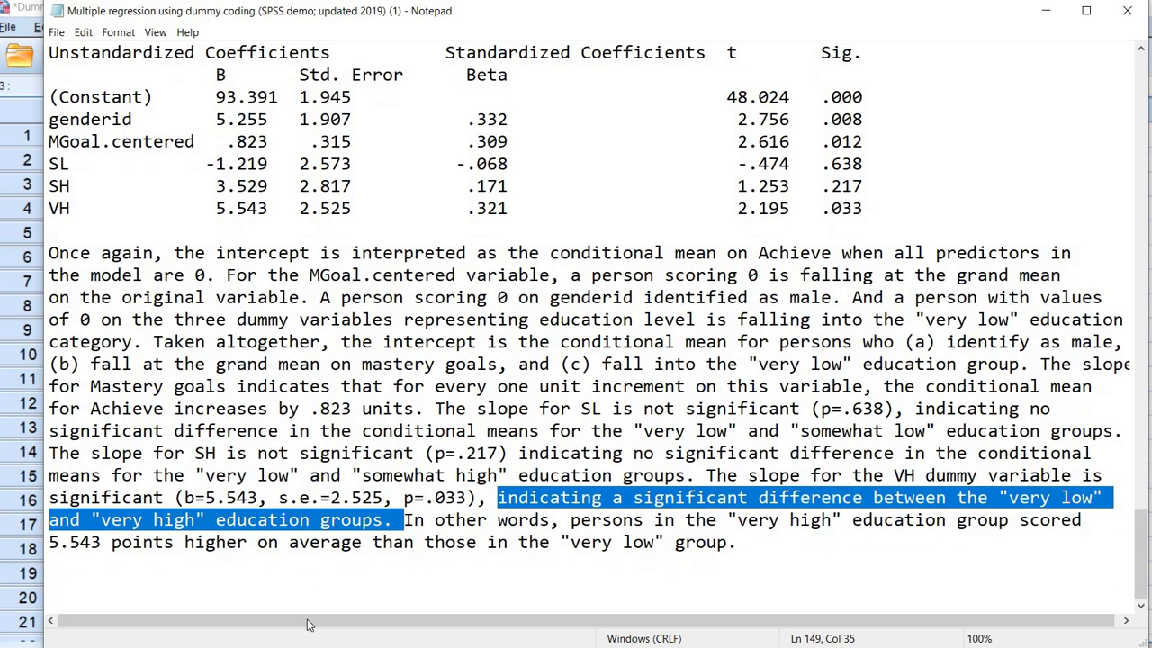